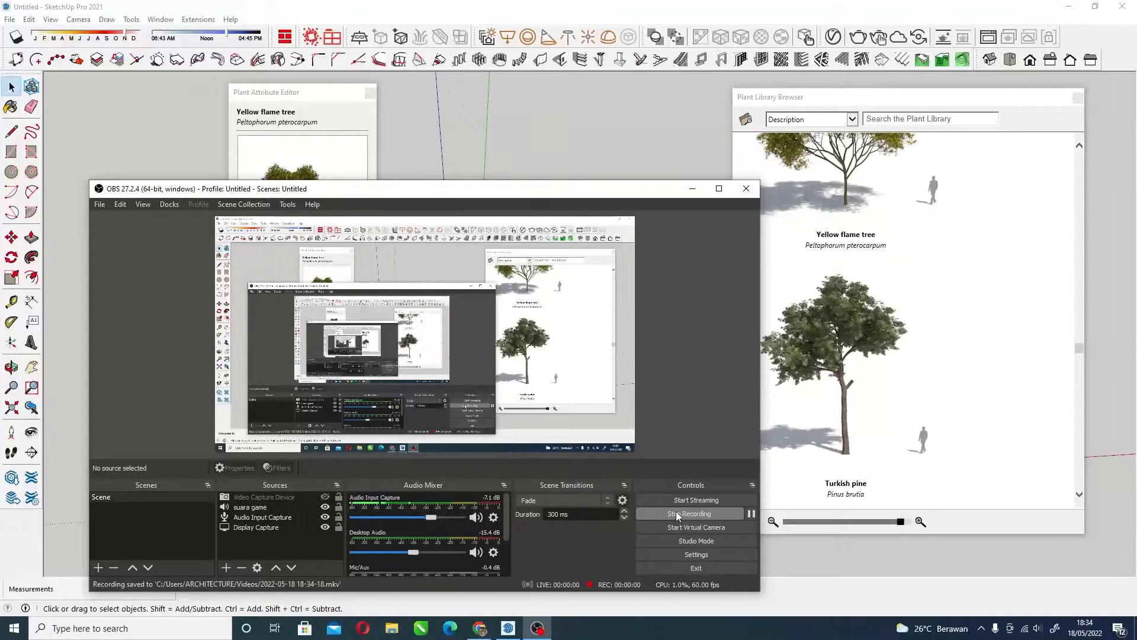
Minimise the OBS window and arrange the Laubwerk toolbar and Plant Attribute Editor side by side, clear of the centre of the drawing area
click(677, 514)
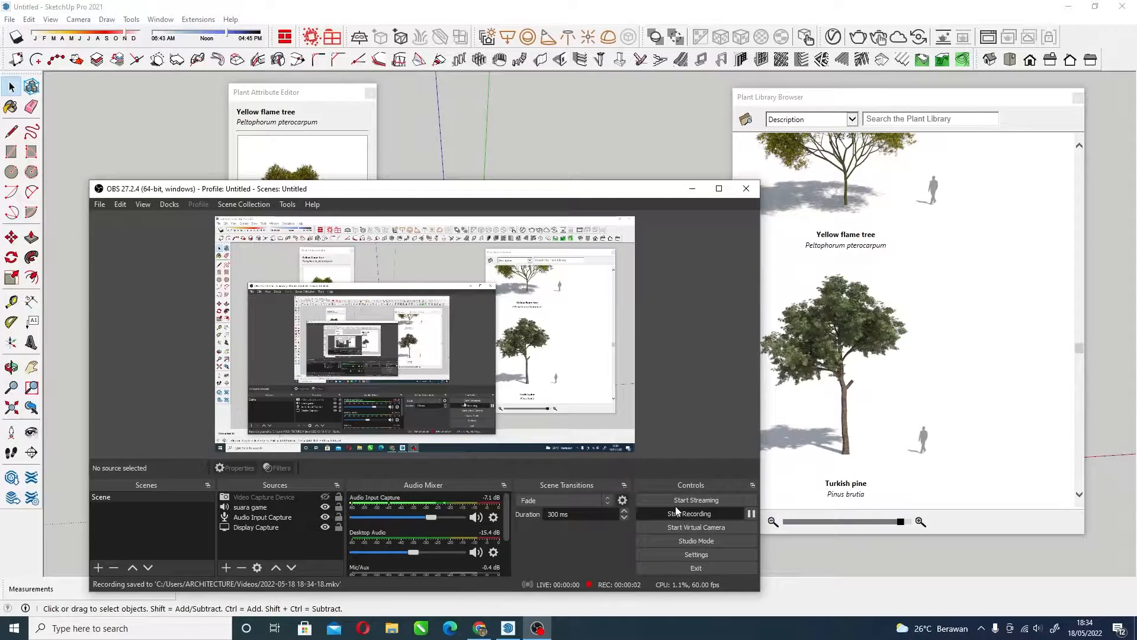
click(693, 190)
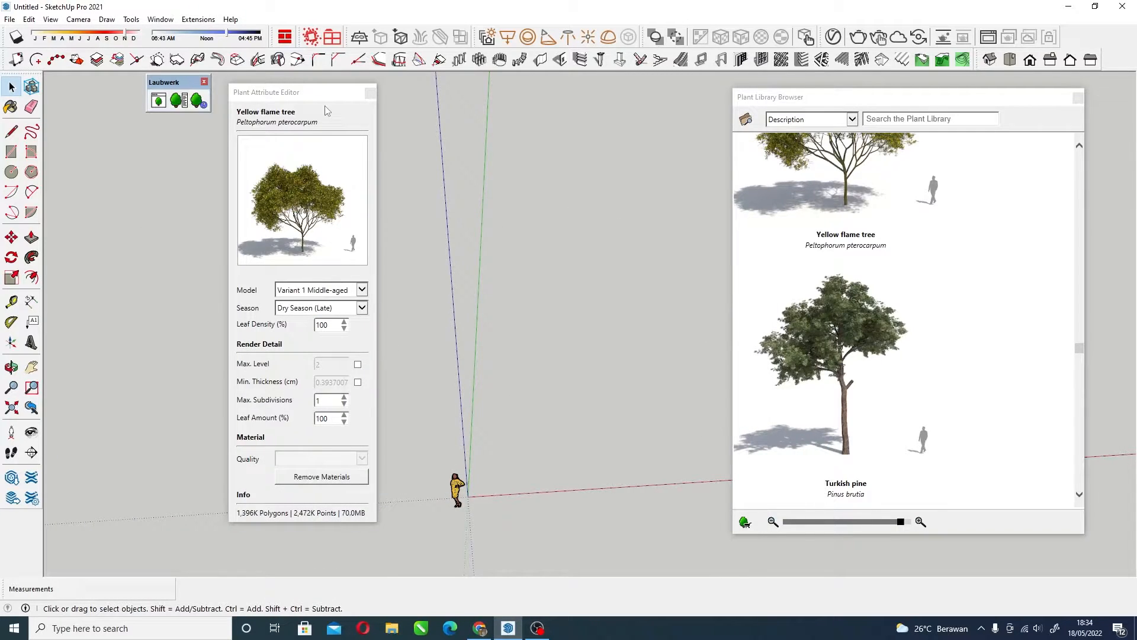
drag(320, 97, 314, 90)
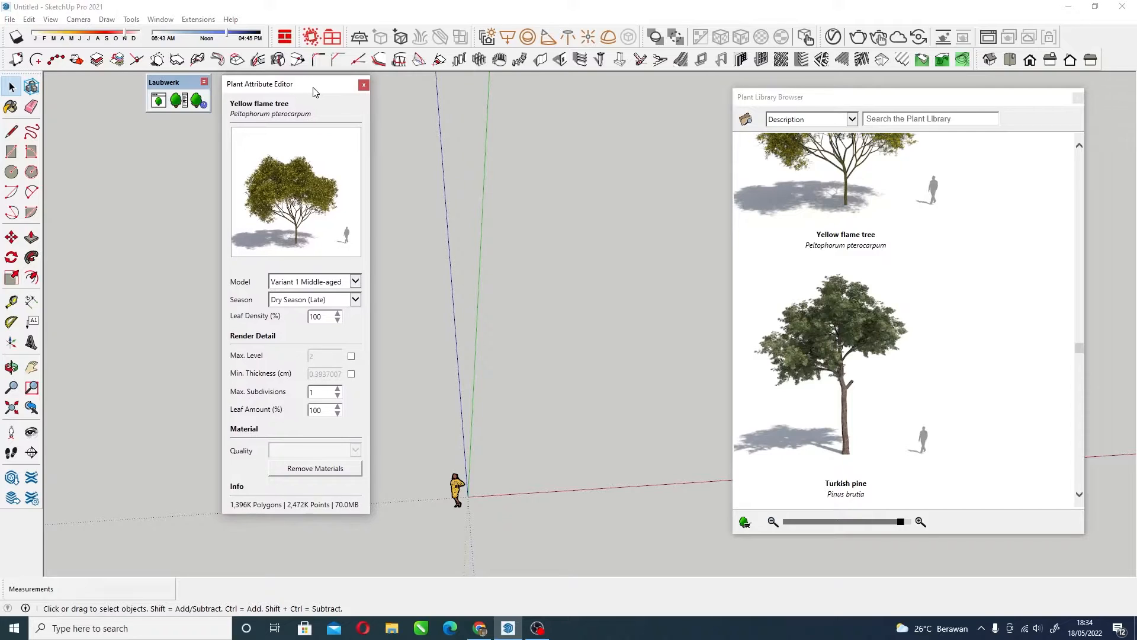
mouse_move(189, 78)
mouse_down()
mouse_move(153, 78)
mouse_move(186, 80)
mouse_up()
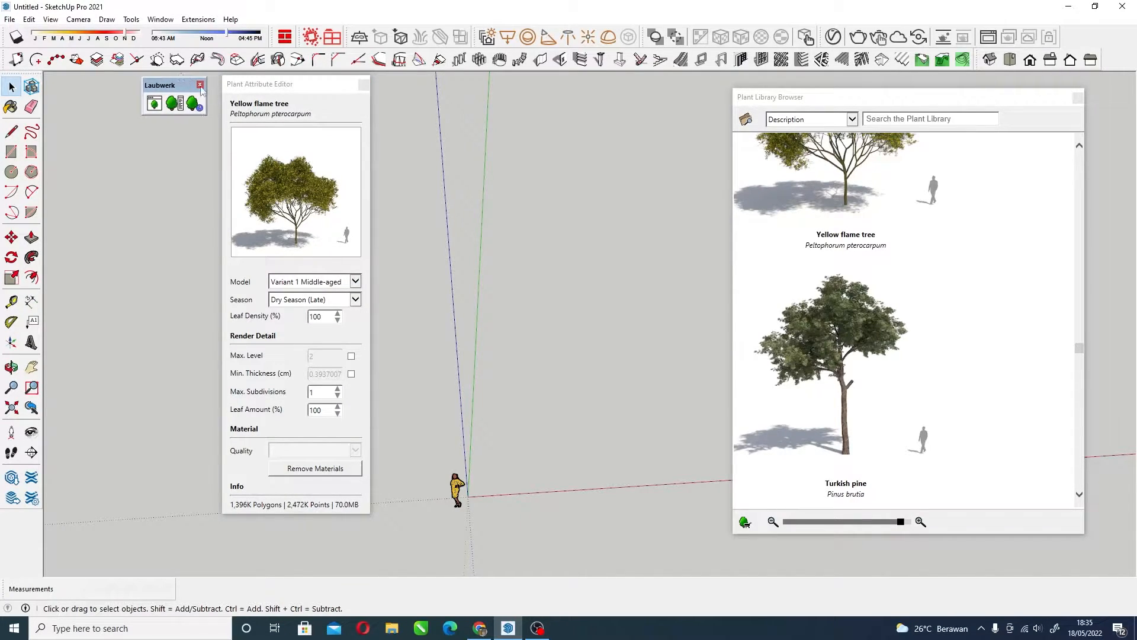
drag(316, 95, 208, 134)
drag(187, 83, 83, 88)
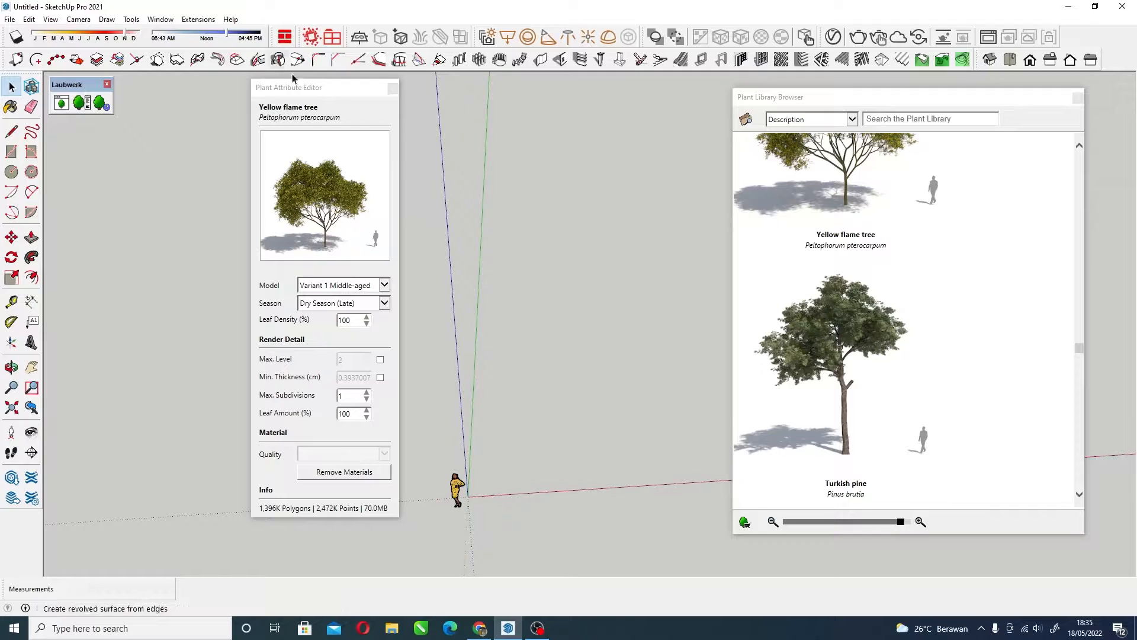
drag(353, 89, 262, 92)
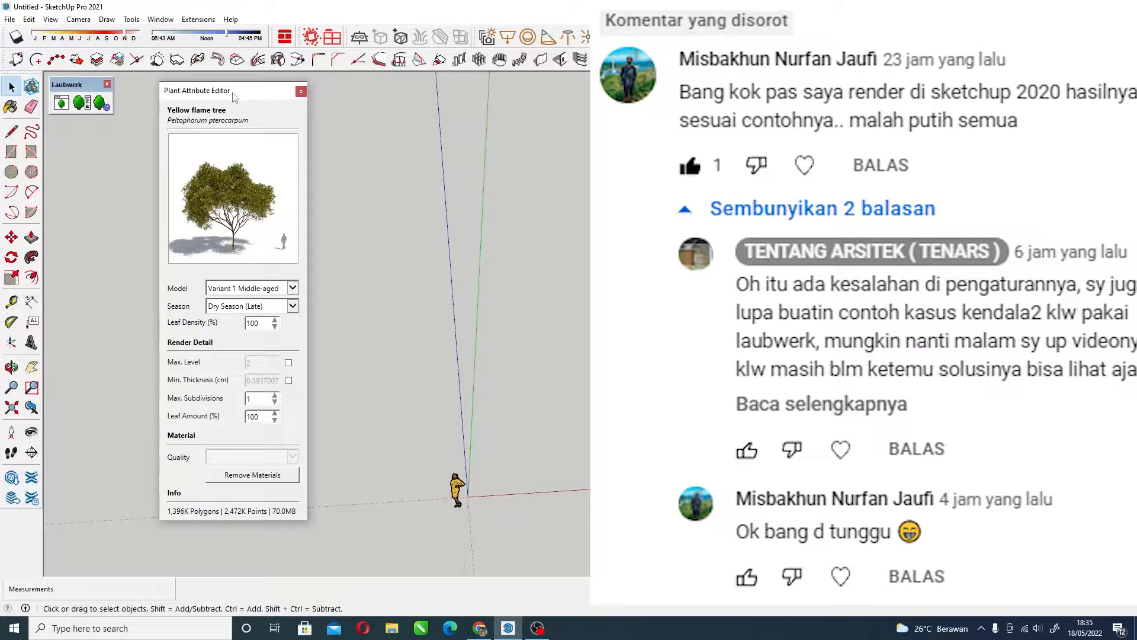
drag(246, 93, 212, 86)
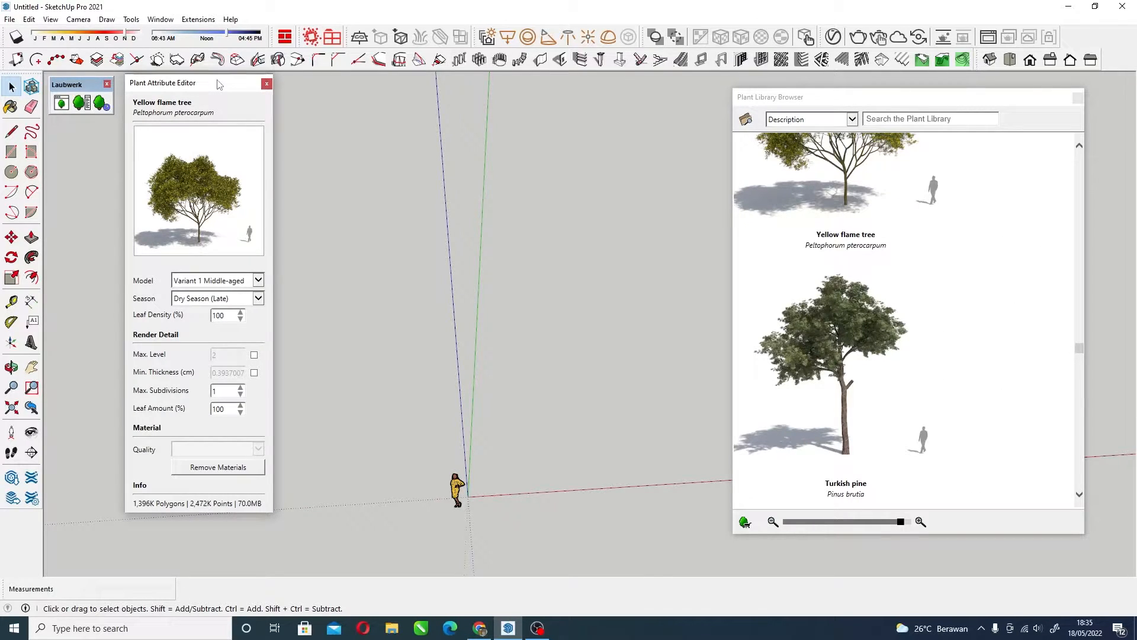
drag(218, 84, 234, 85)
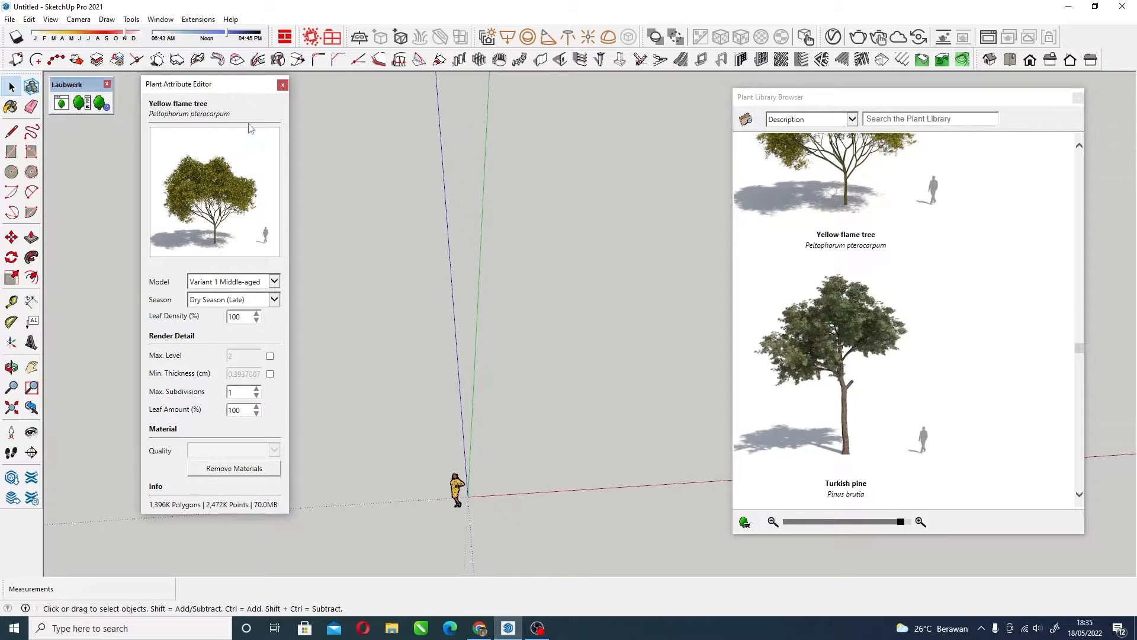
Shift the Plant Library Browser farther away from the centre of the drawing area to free up modelling space
drag(896, 105, 931, 49)
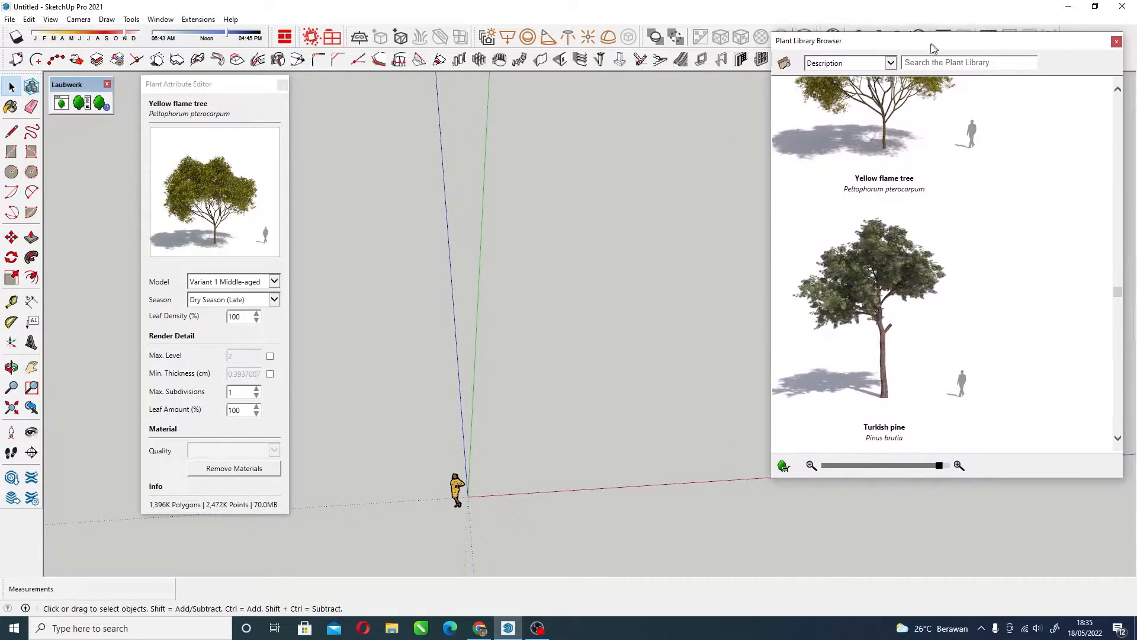
scroll(911, 127, down, 3)
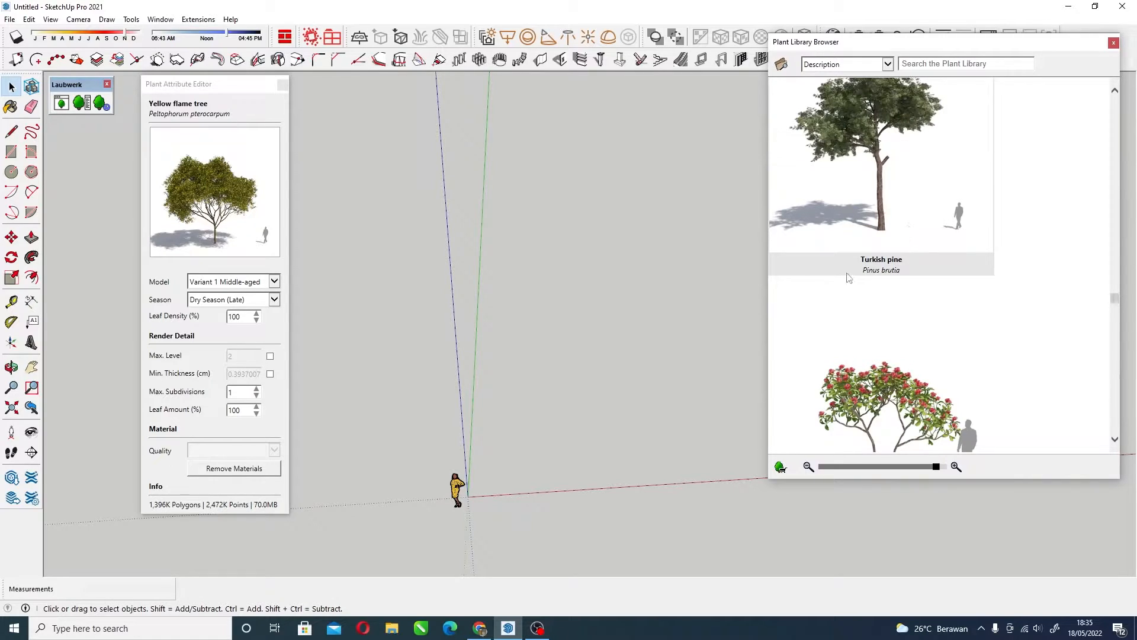
scroll(535, 305, up, 3)
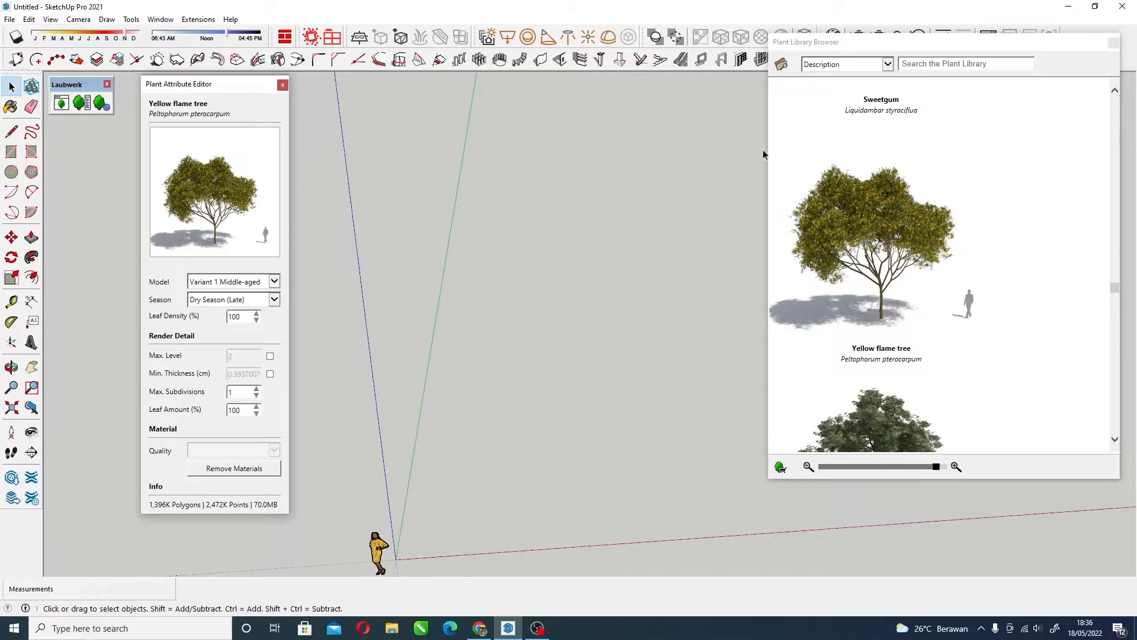
drag(931, 43, 929, 89)
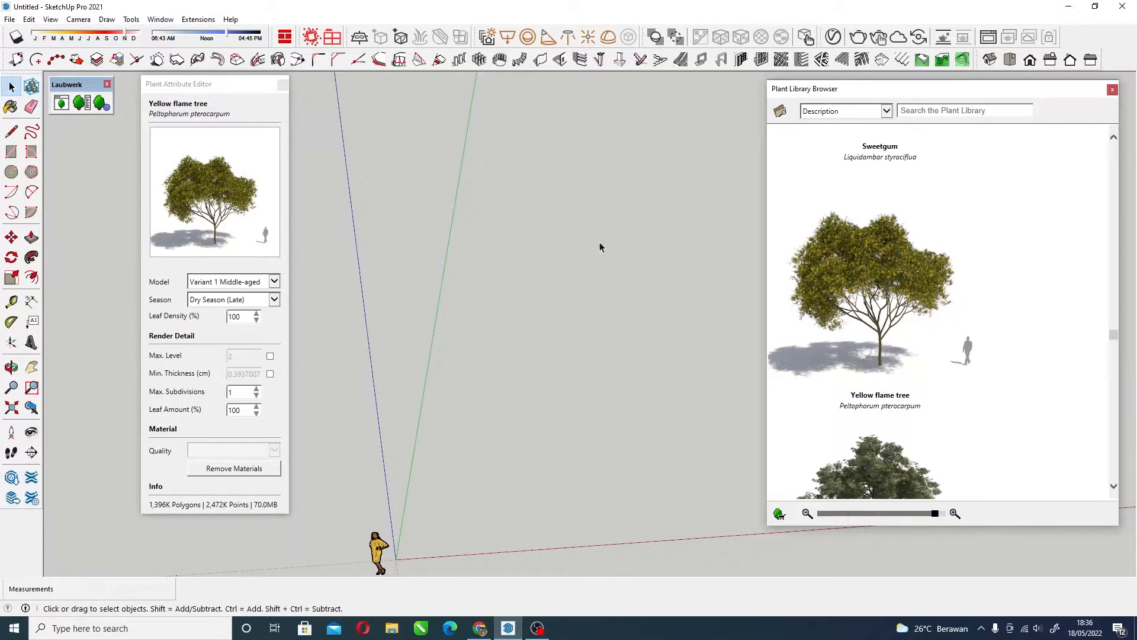
mouse_move(75, 82)
mouse_down()
mouse_move(459, 54)
mouse_move(427, 89)
mouse_move(74, 79)
mouse_up()
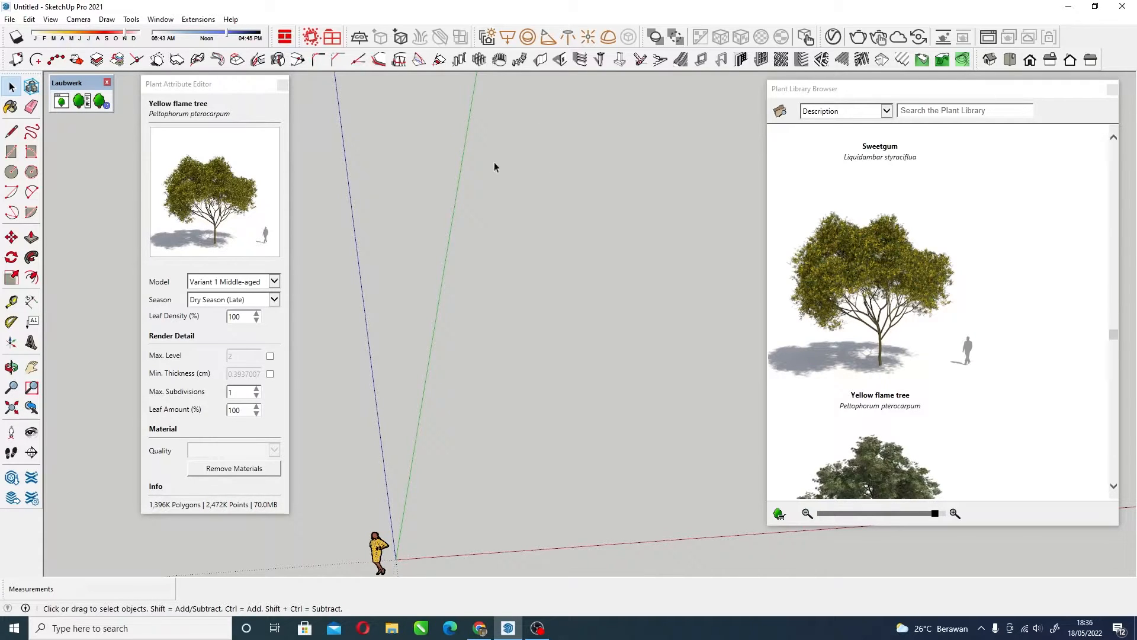
mouse_move(237, 90)
mouse_down()
mouse_move(209, 87)
mouse_move(233, 92)
mouse_up()
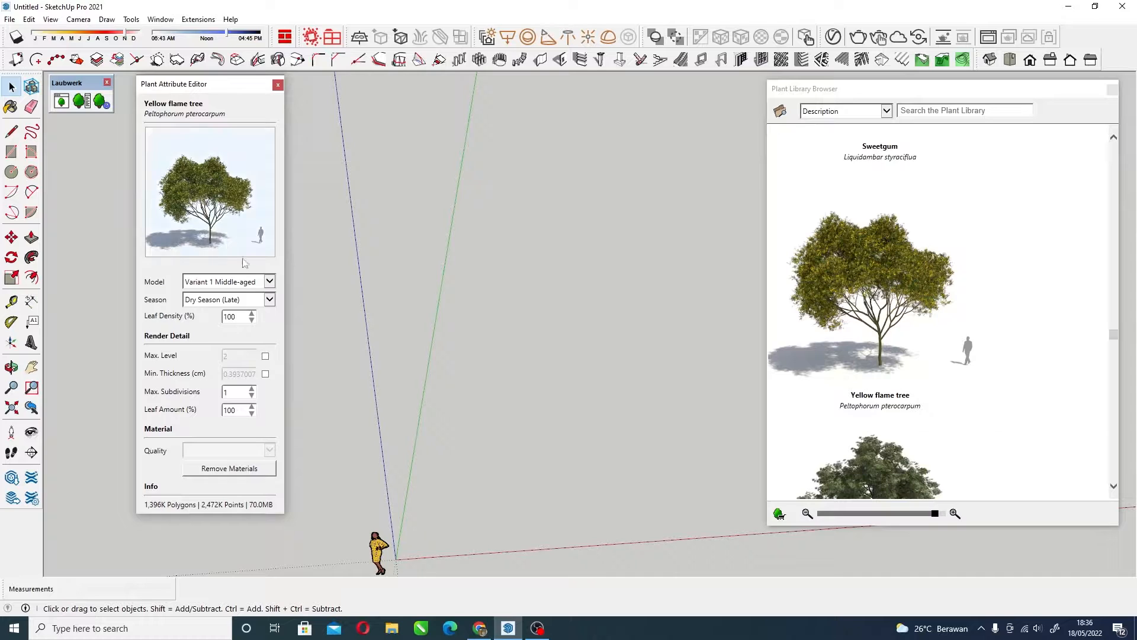
Find the Hong Kong orchid tree in the plant library and place one in the model near the origin
scroll(879, 309, up, 5)
scroll(879, 309, up, 8)
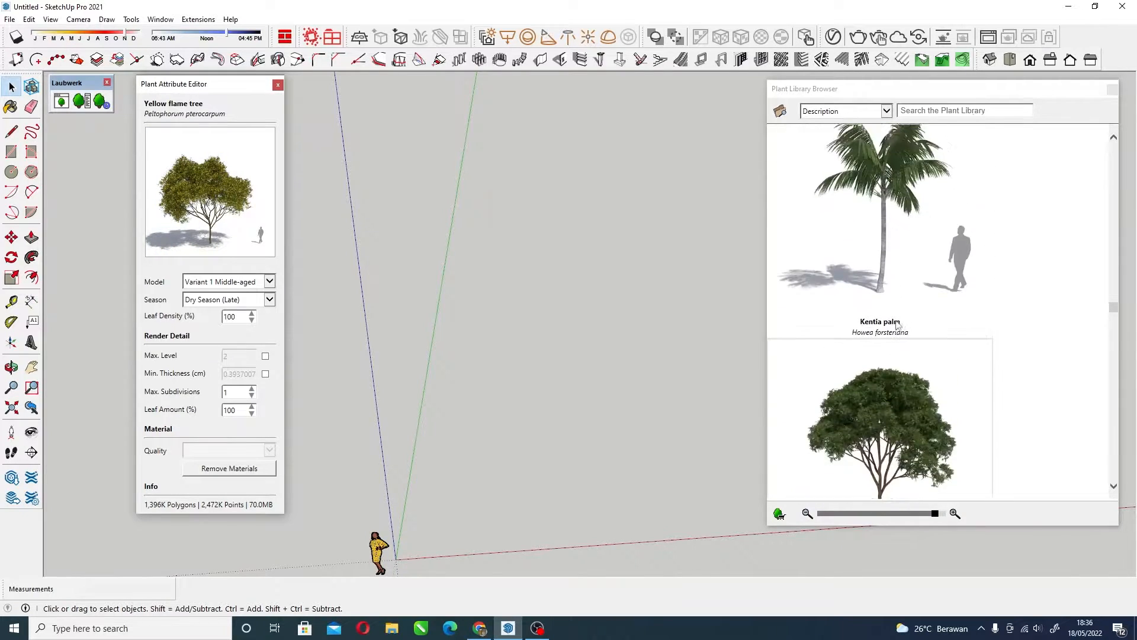
scroll(937, 307, up, 10)
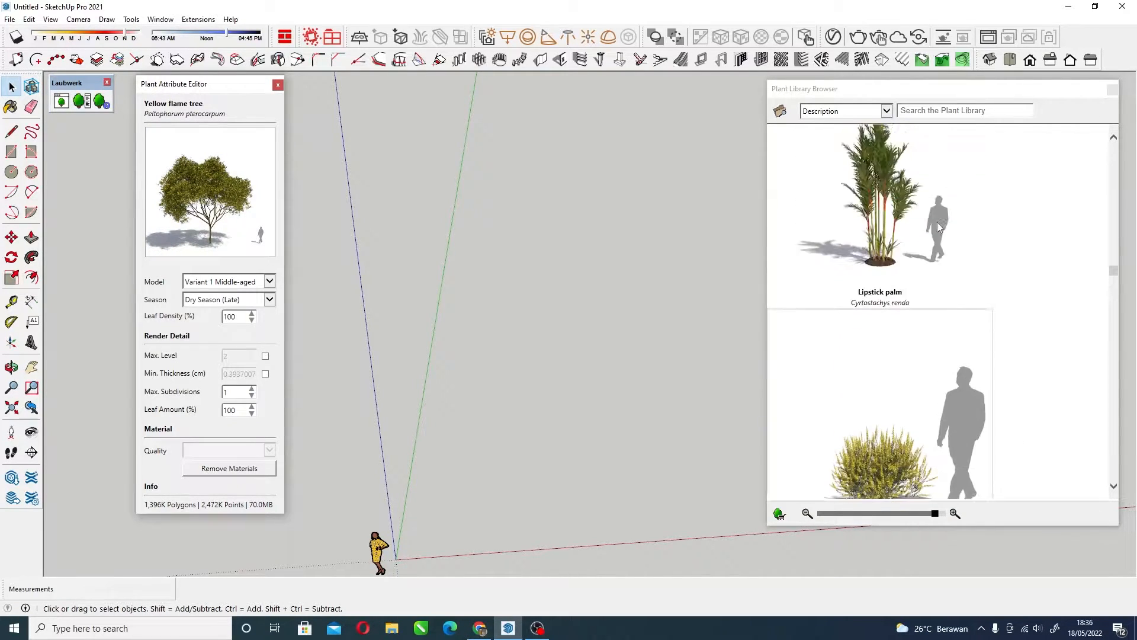
mouse_move(955, 92)
mouse_down()
mouse_move(921, 92)
mouse_move(964, 104)
mouse_move(953, 95)
mouse_move(966, 86)
mouse_up()
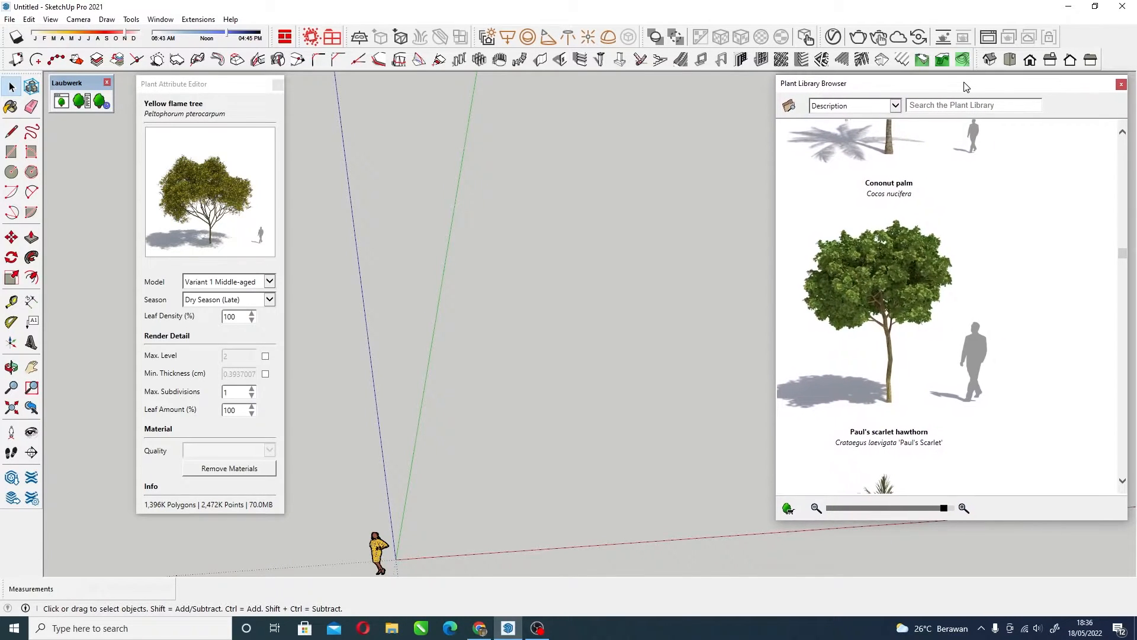
drag(241, 84, 225, 87)
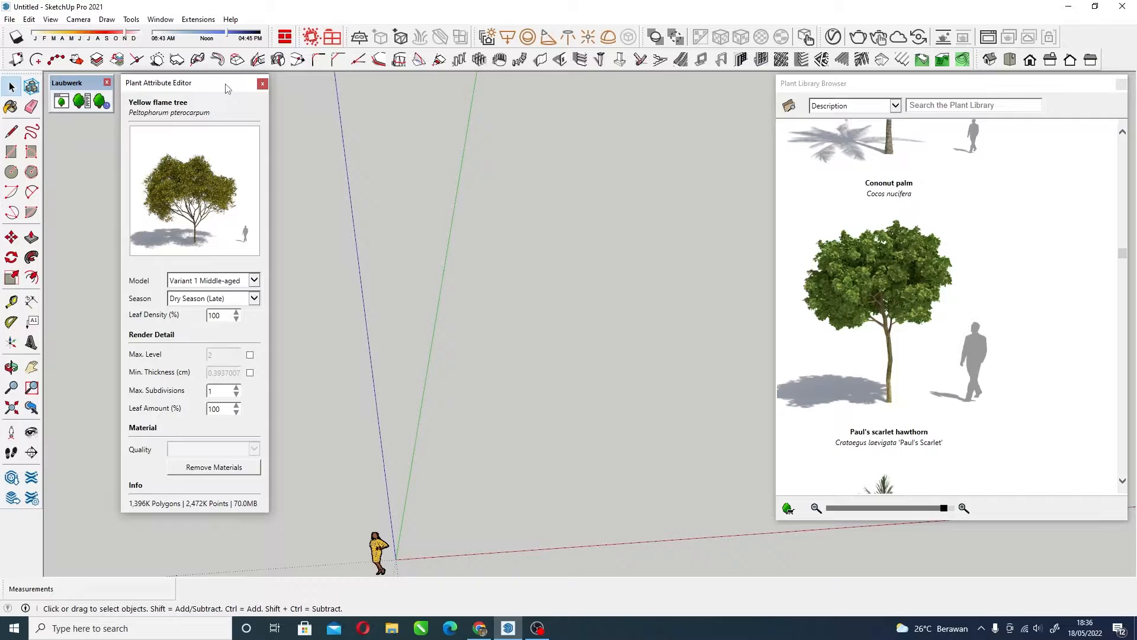
scroll(958, 299, up, 5)
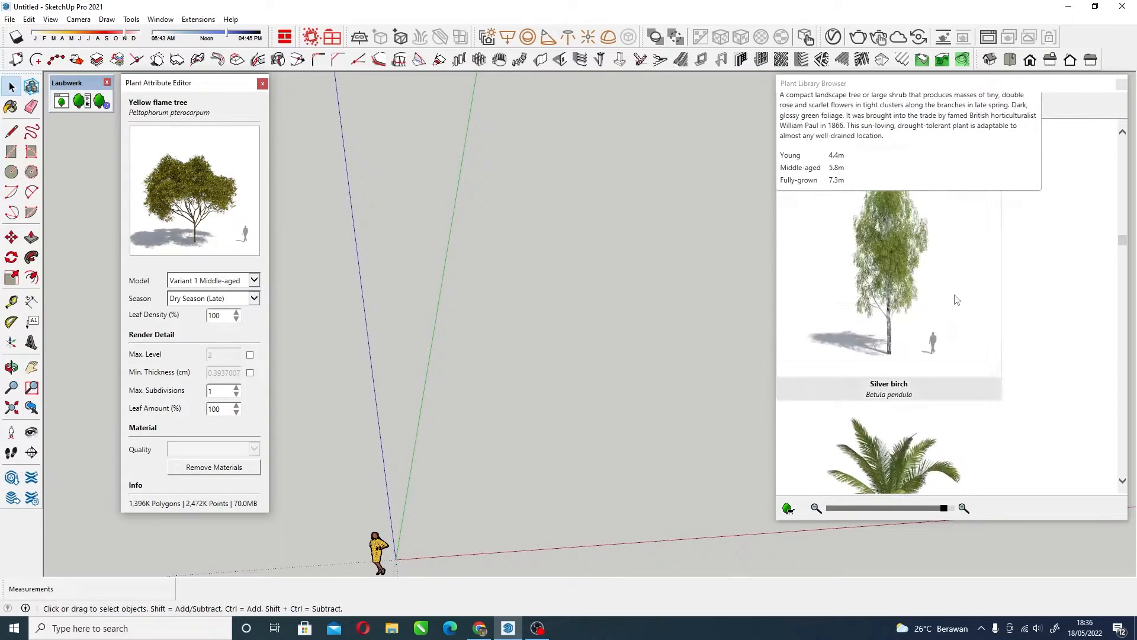
scroll(953, 300, up, 3)
mouse_move(928, 296)
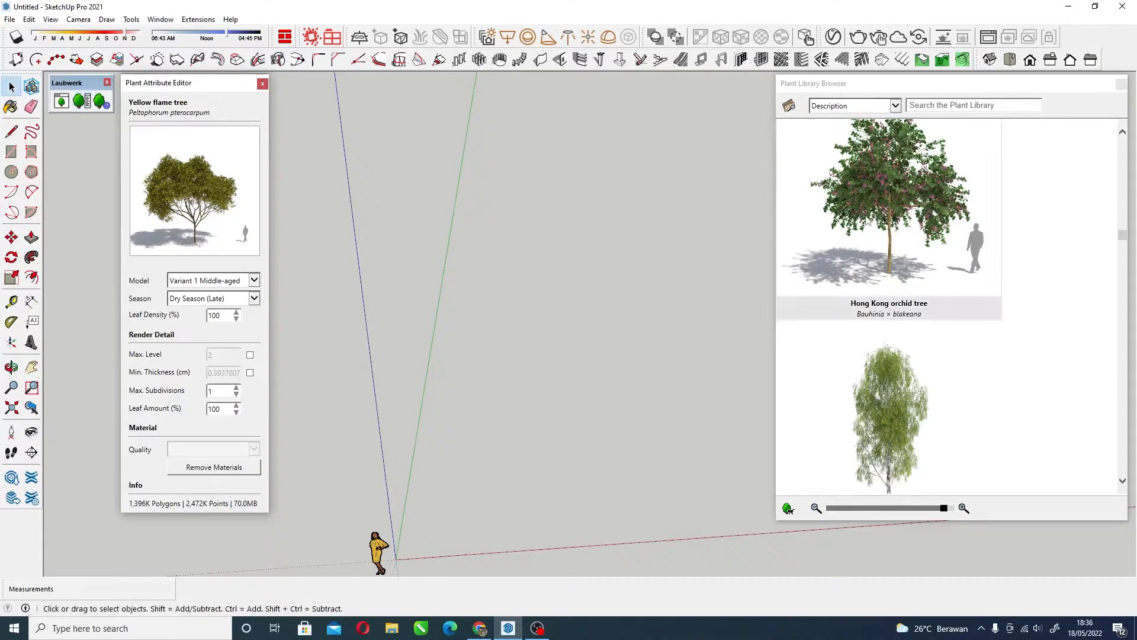
click(537, 449)
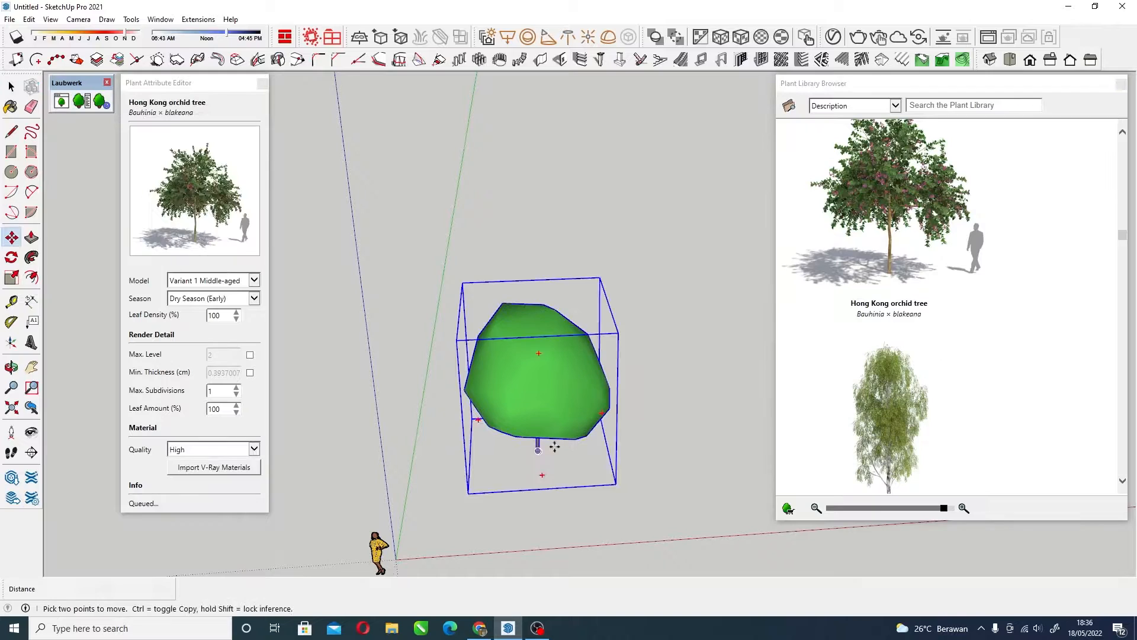
scroll(820, 284, down, 1)
scroll(699, 338, down, 2)
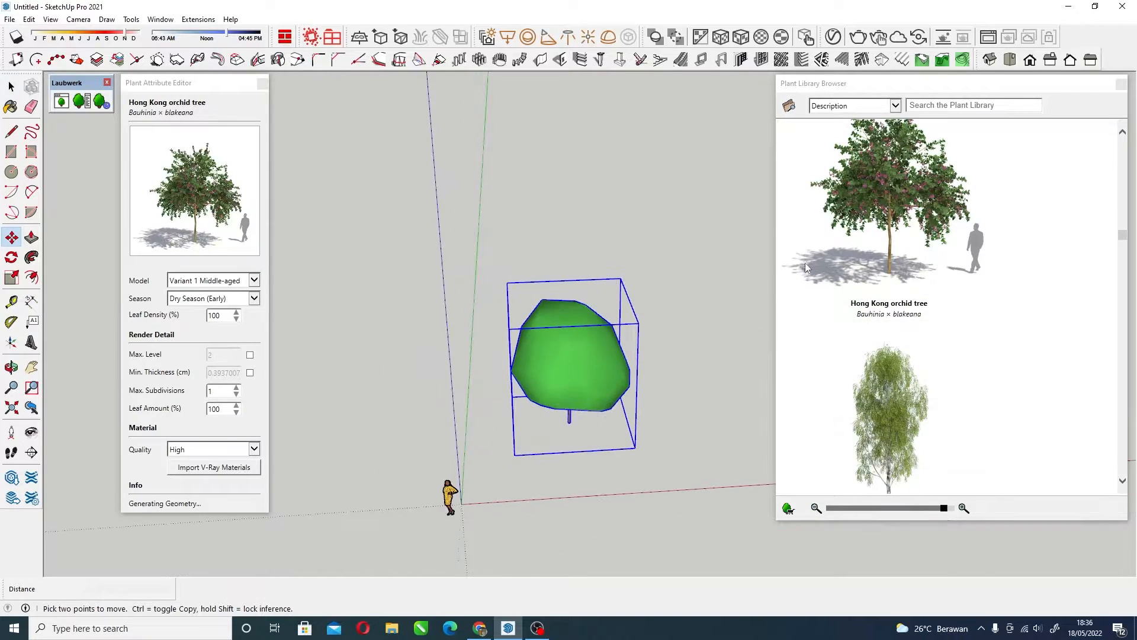
scroll(704, 360, up, 3)
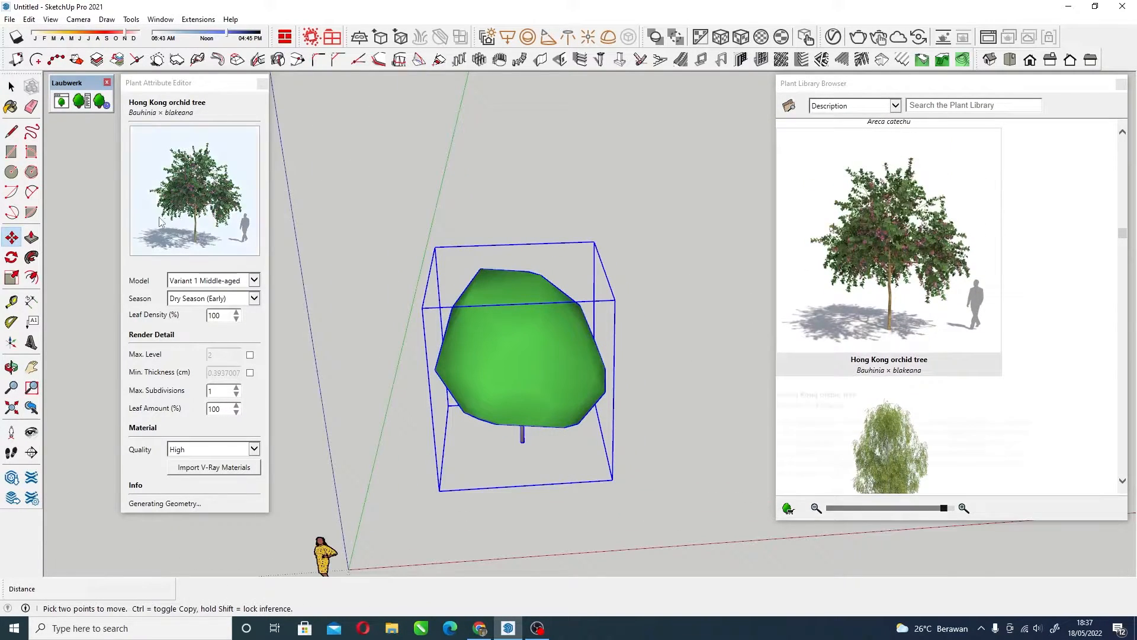
drag(213, 92, 217, 90)
drag(952, 98, 924, 94)
mouse_move(896, 274)
scroll(896, 274, down, 3)
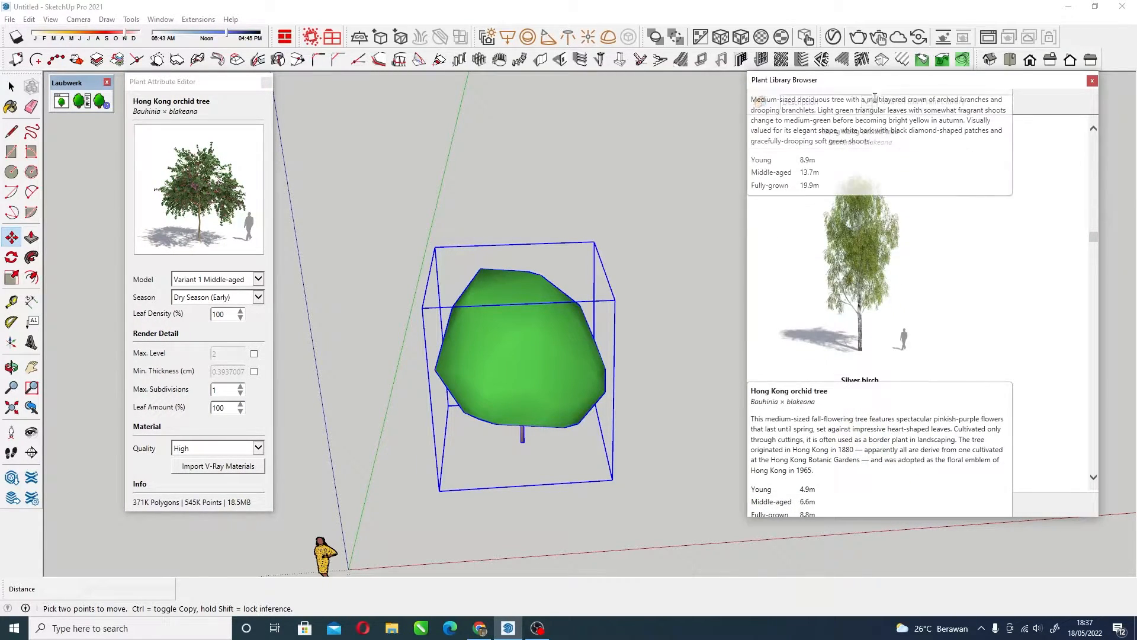
drag(888, 84, 917, 86)
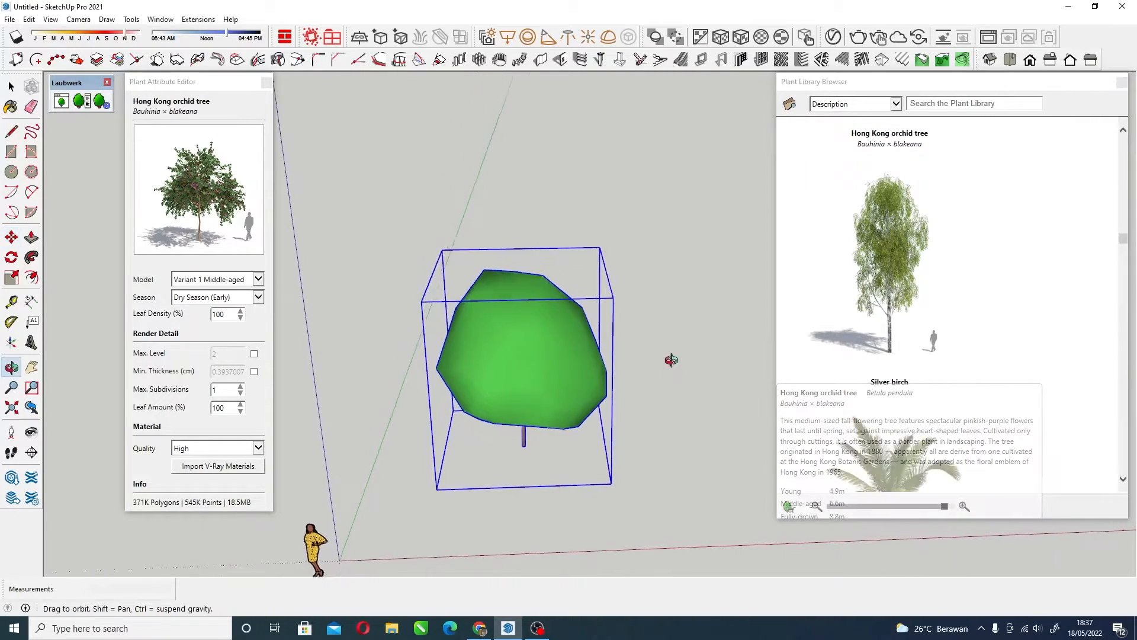
scroll(687, 394, up, 5)
middle_drag(688, 395, 565, 390)
scroll(596, 394, down, 4)
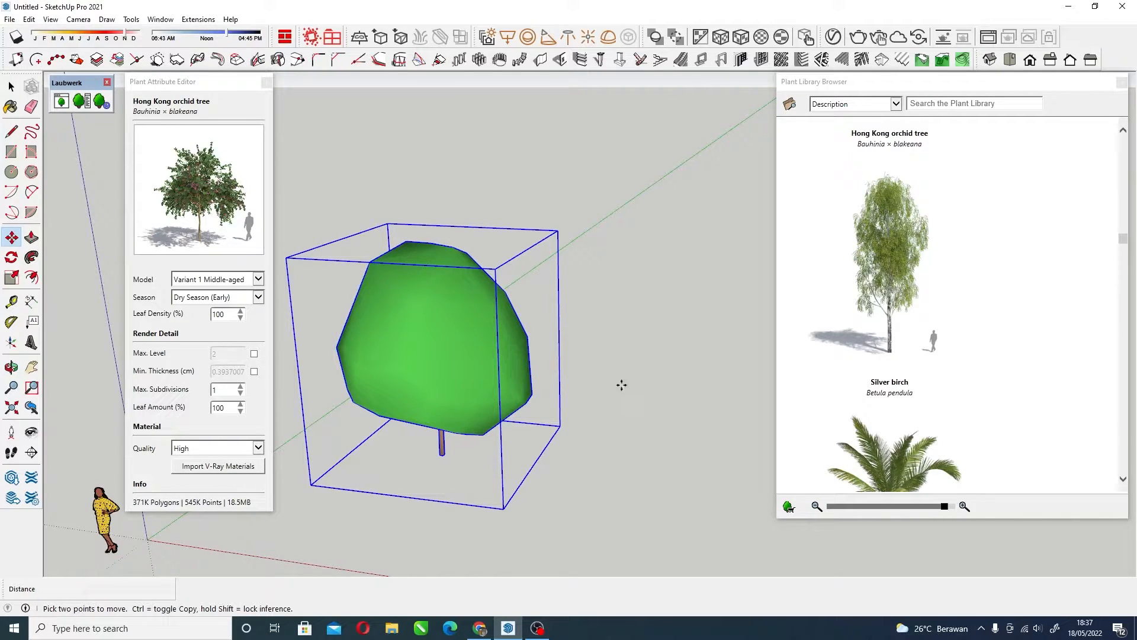
click(10, 88)
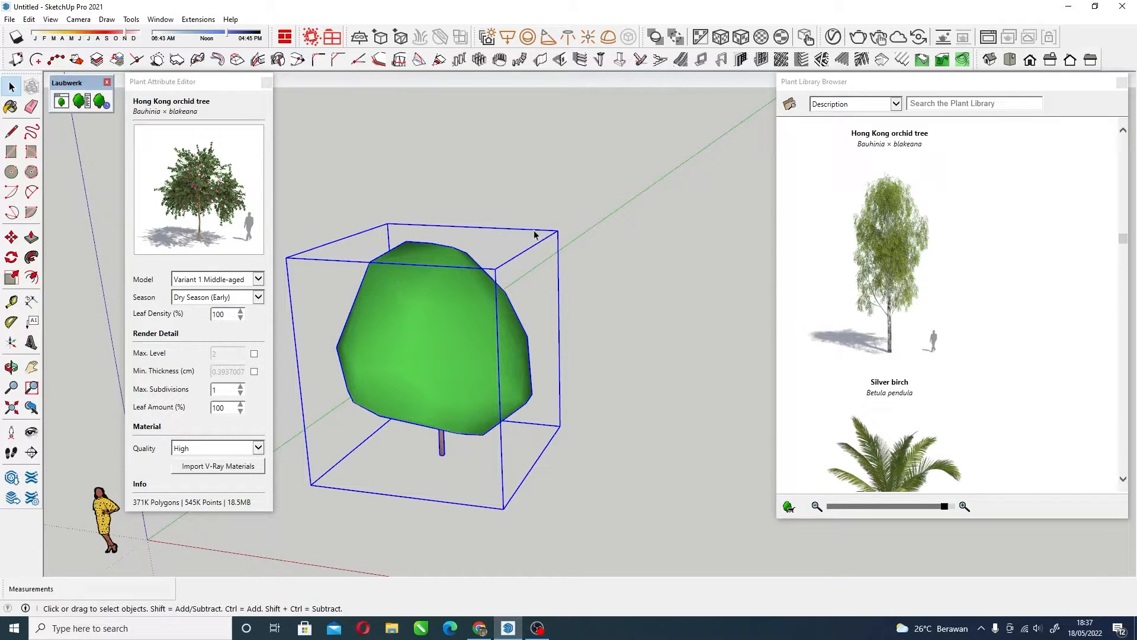
drag(1028, 84, 983, 85)
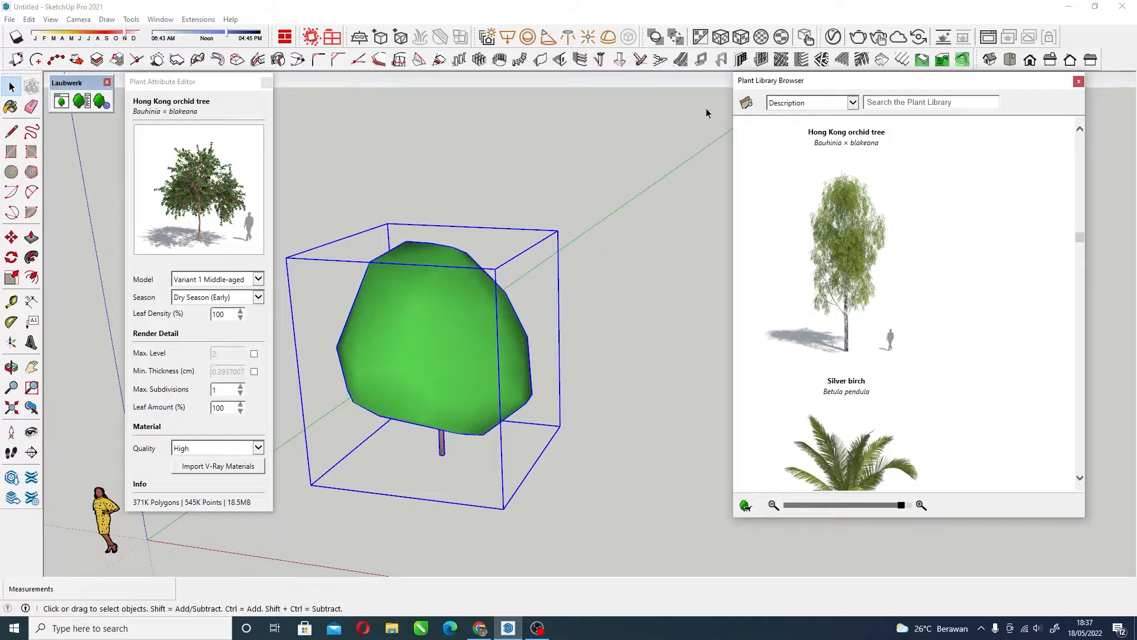
drag(871, 85, 917, 87)
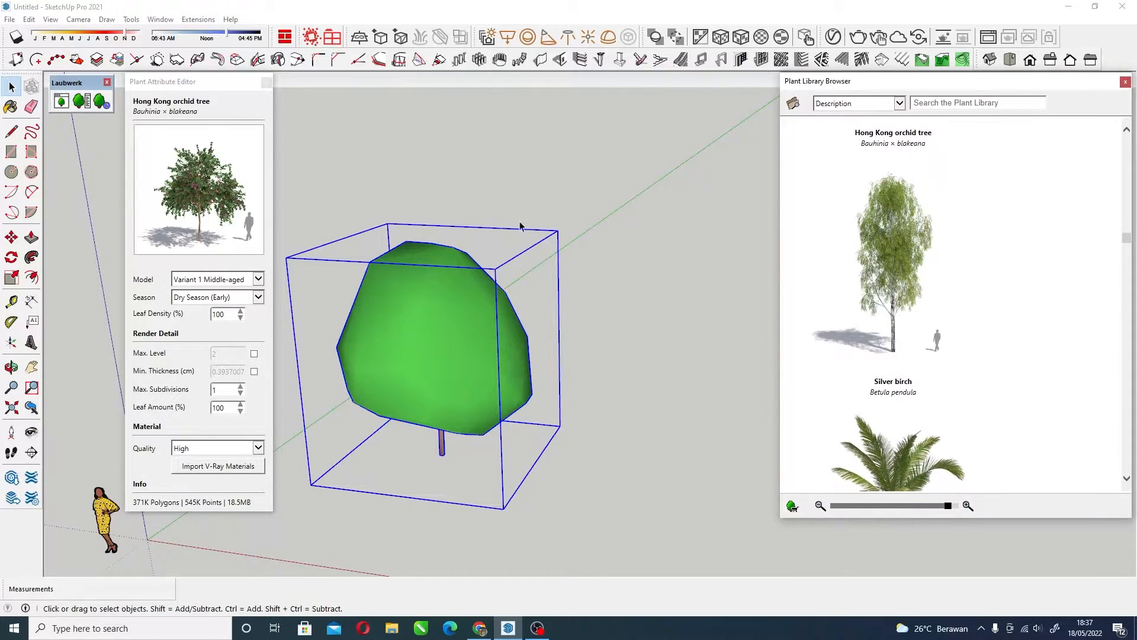
click(602, 247)
click(451, 319)
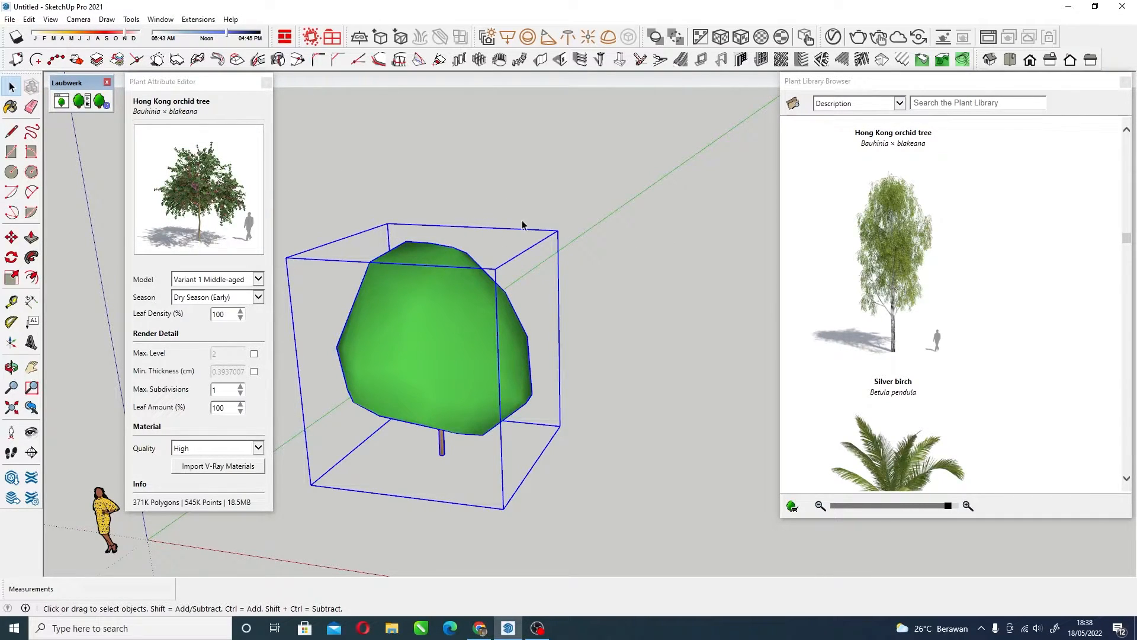
click(673, 246)
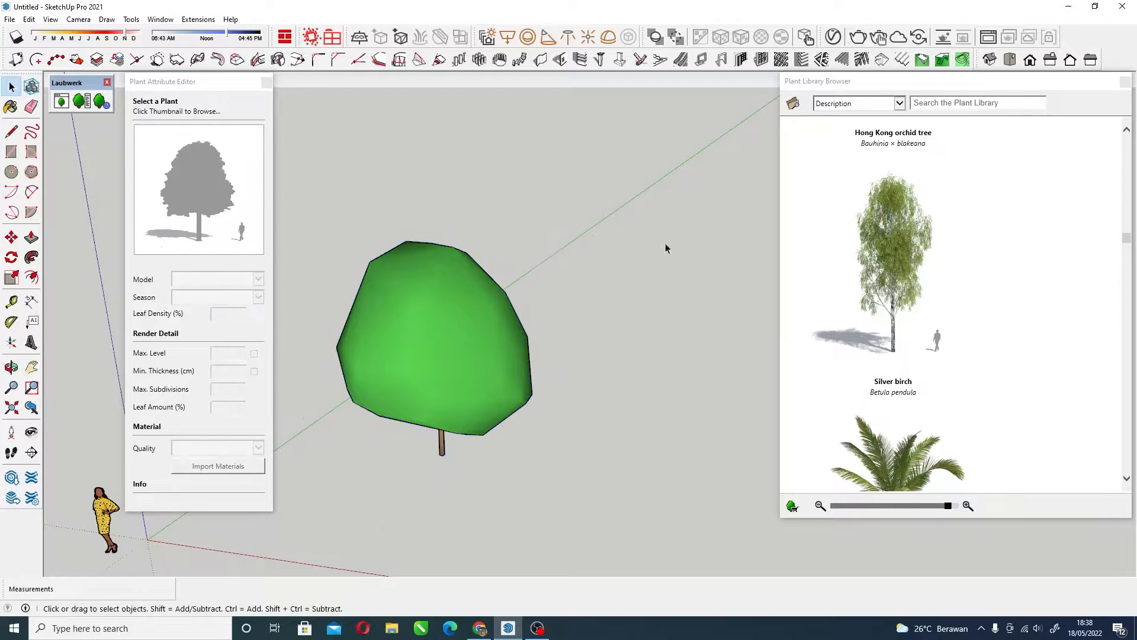
Copy the Hong Kong orchid tree, using the base of its trunk as the reference point, and place the duplicate beside the original
middle_drag(578, 290, 398, 347)
scroll(500, 346, up, 1)
scroll(487, 334, down, 4)
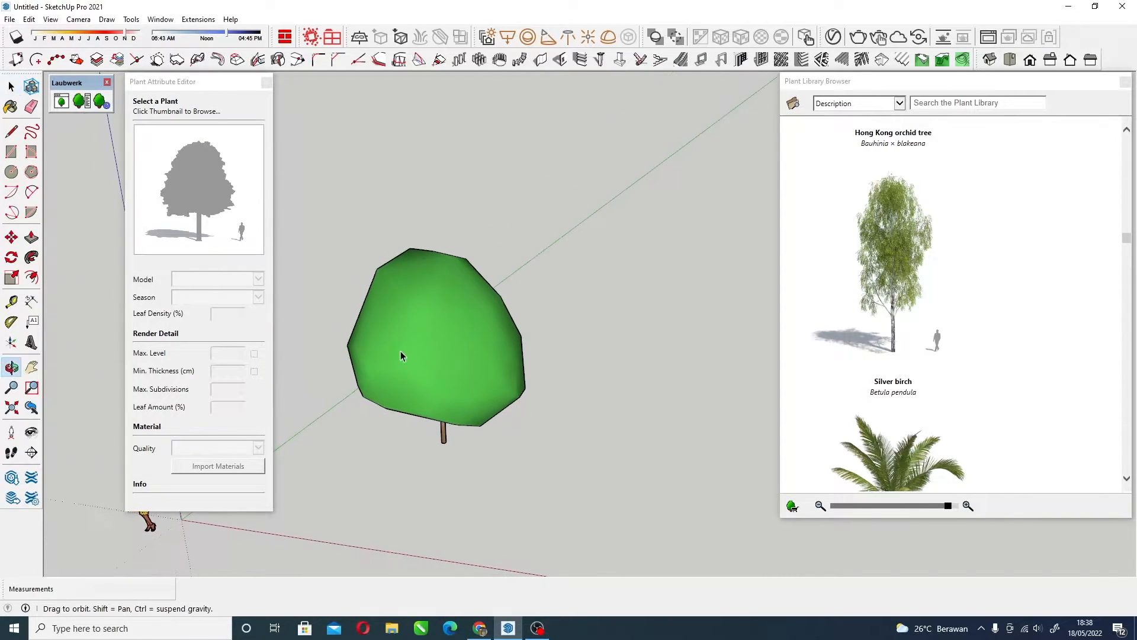
scroll(435, 403, up, 1)
click(459, 337)
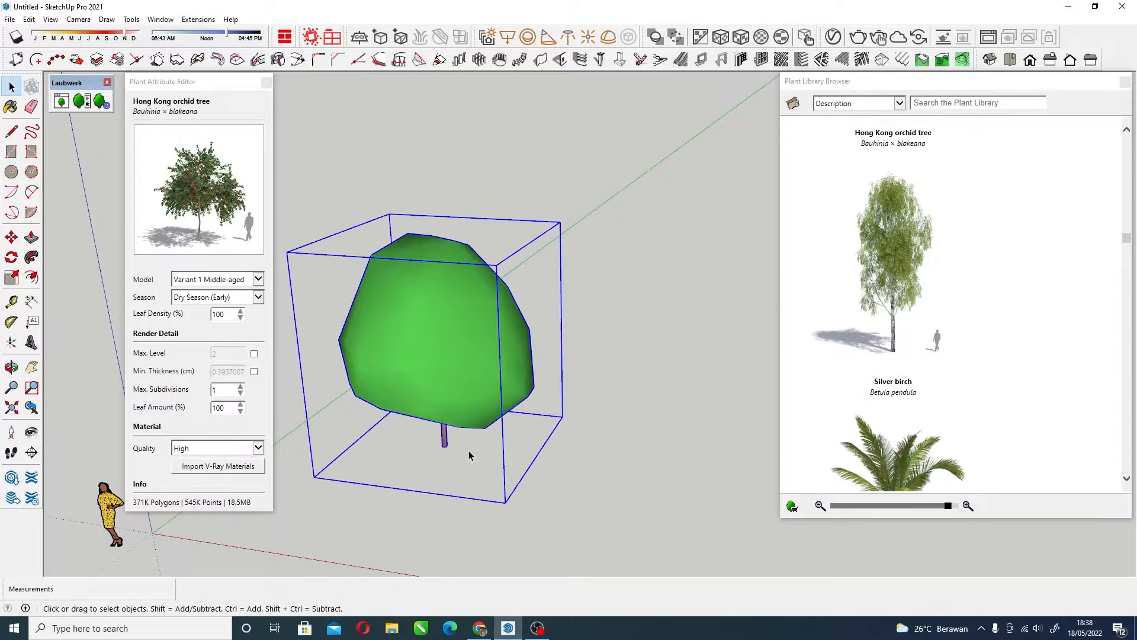
key(m)
click(445, 450)
key(ctrl)
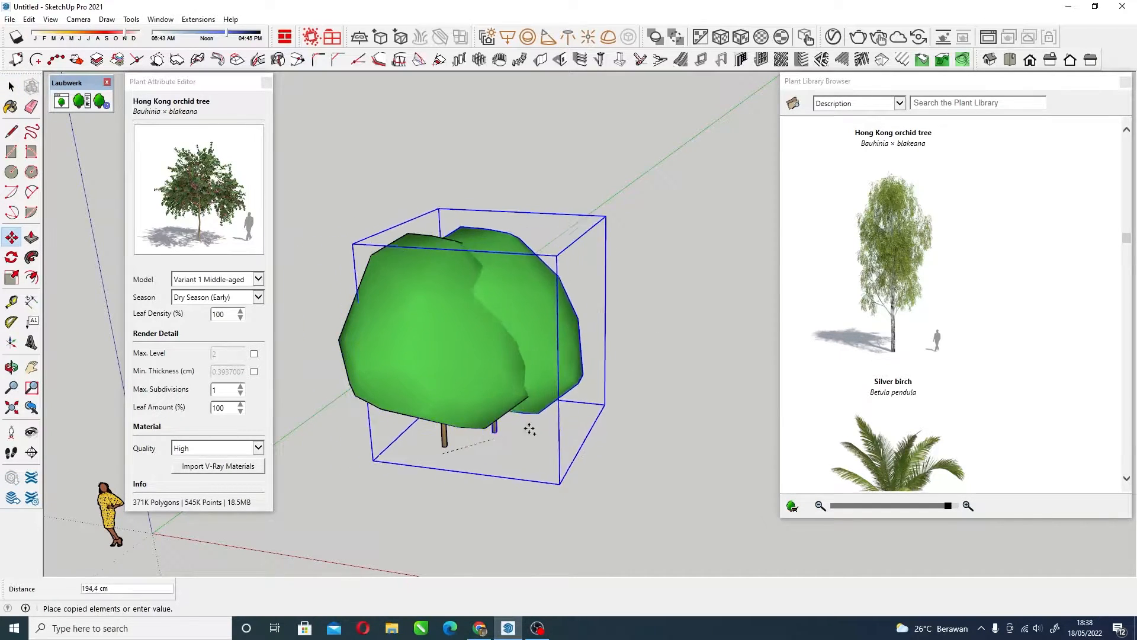
click(648, 398)
Place two more copies of the Hong Kong orchid tree beyond the first copy to make a group of four
click(647, 394)
key(ctrl)
scroll(536, 438, down, 3)
middle_drag(659, 431, 684, 450)
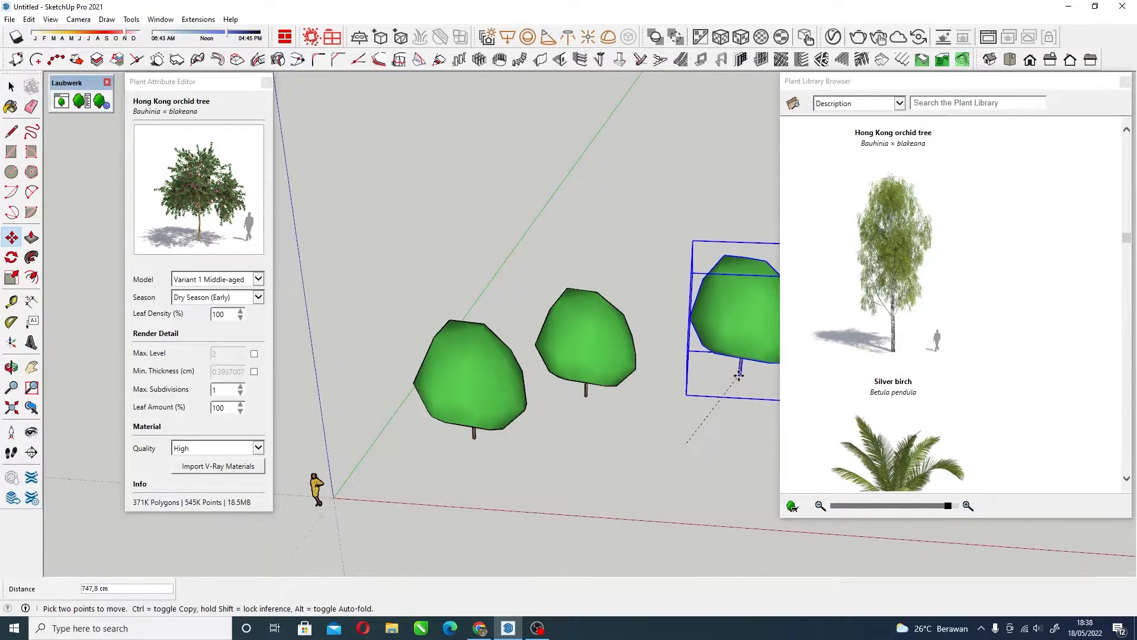
scroll(616, 355, down, 2)
middle_drag(617, 356, 504, 160)
Lower the front copy along the blue axis to bring it down towards the ground
key(space)
click(628, 301)
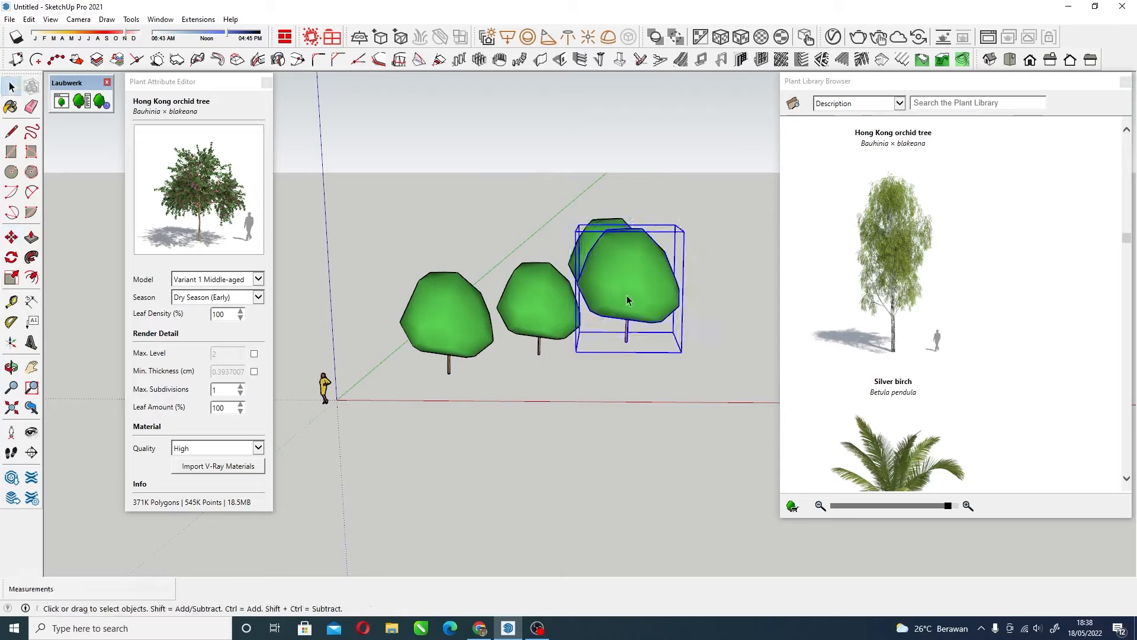
key(m)
click(644, 291)
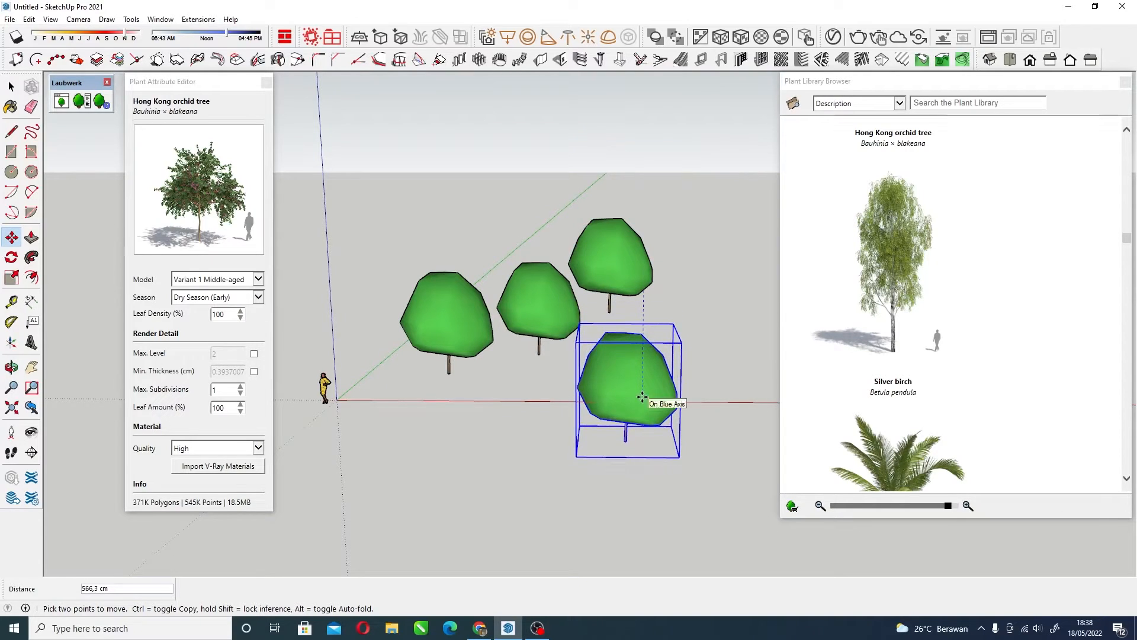
click(645, 382)
Lower the second raised copy along the blue axis by about 379 cm
middle_drag(645, 383, 550, 355)
key(space)
click(683, 271)
key(m)
click(670, 325)
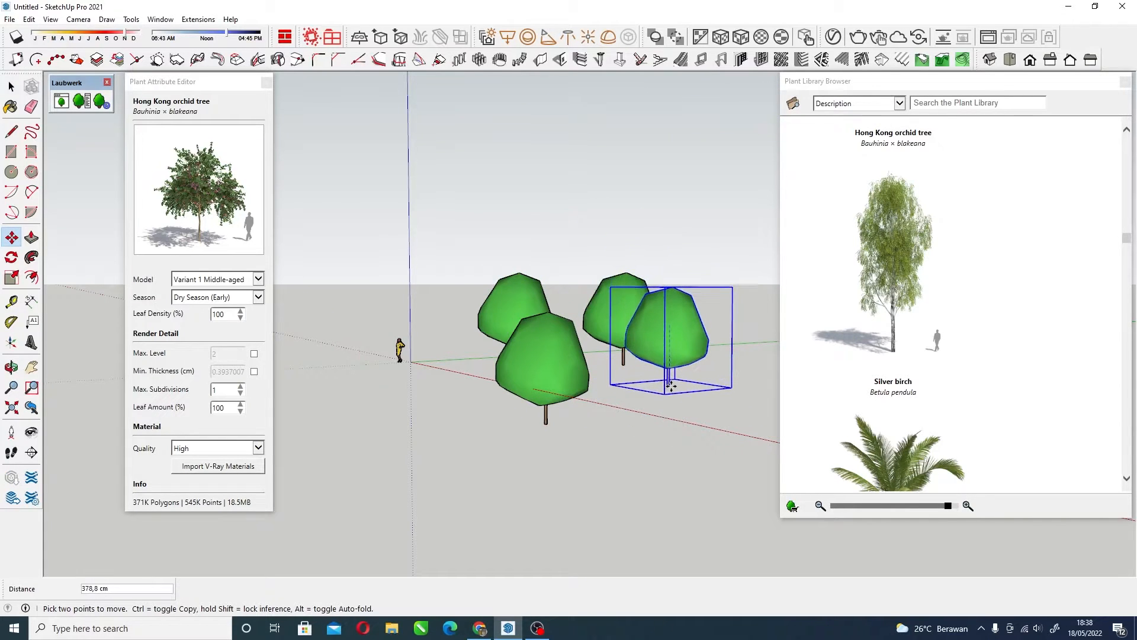
click(668, 384)
Move the front tree on the red-axis side by its trunk base to a new spot in front of the others
middle_drag(637, 411, 408, 476)
key(space)
click(451, 384)
middle_drag(393, 312, 685, 377)
middle_drag(591, 347, 657, 358)
scroll(714, 388, up, 2)
key(m)
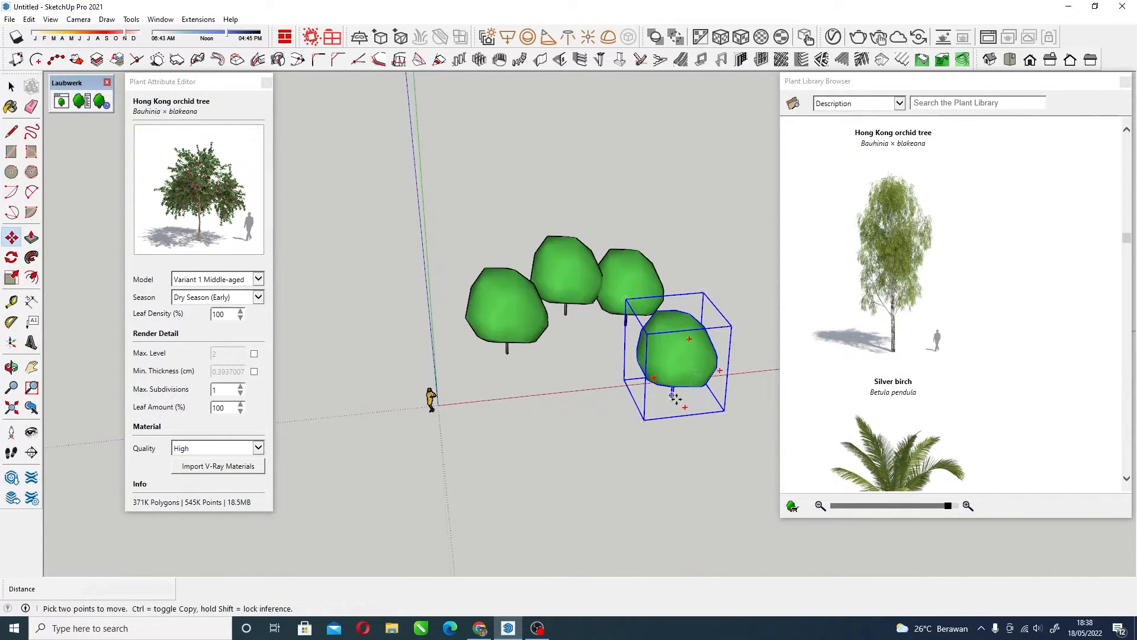
click(674, 394)
scroll(672, 364, down, 1)
middle_drag(632, 361, 523, 465)
click(618, 363)
Readjust the front tree's position by its trunk base so that it stands clear of the neighbouring trees
middle_drag(598, 379, 411, 206)
scroll(615, 399, up, 1)
scroll(615, 400, up, 2)
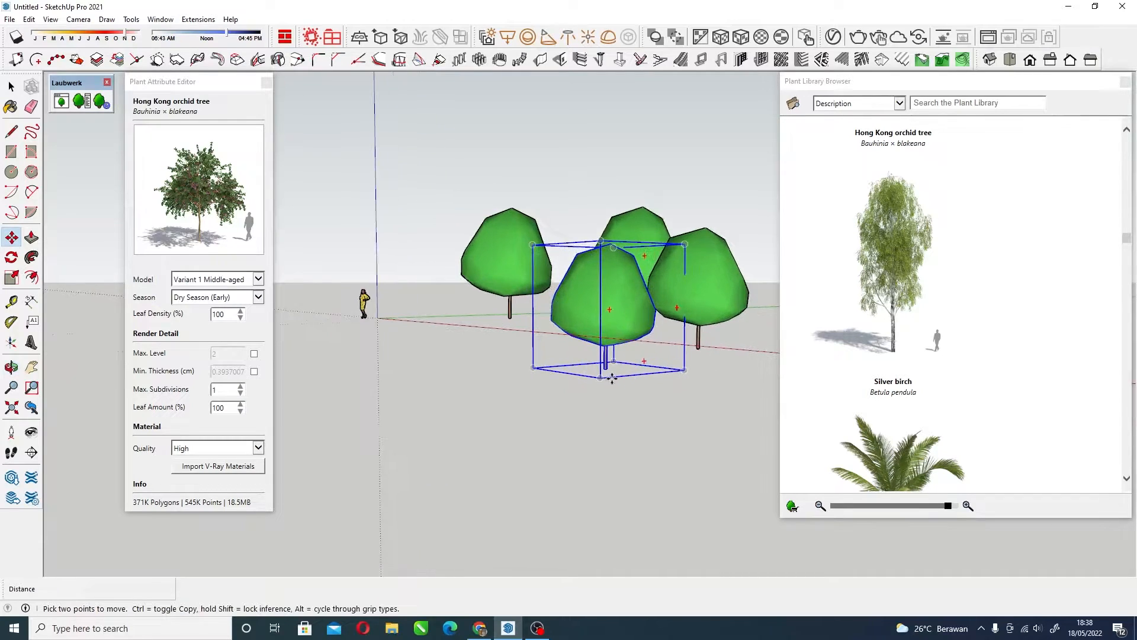
click(607, 370)
click(578, 320)
middle_drag(578, 321, 672, 363)
click(667, 341)
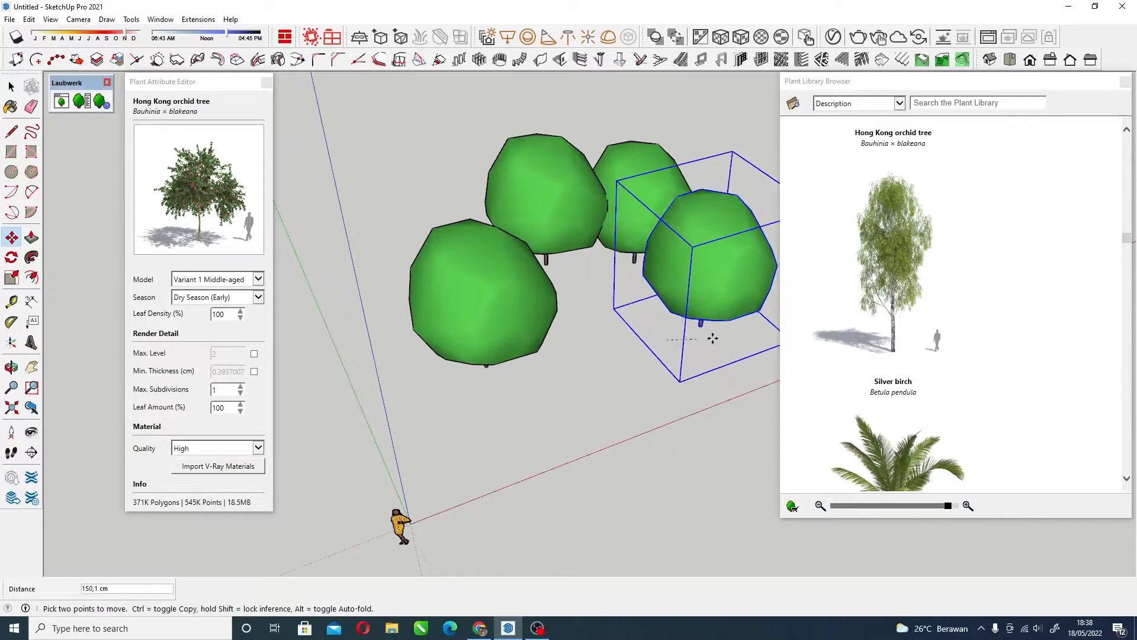
middle_drag(752, 322, 581, 296)
Move the second tree in the row by its trunk base so that it lines up beside the first tree
click(586, 249)
key(m)
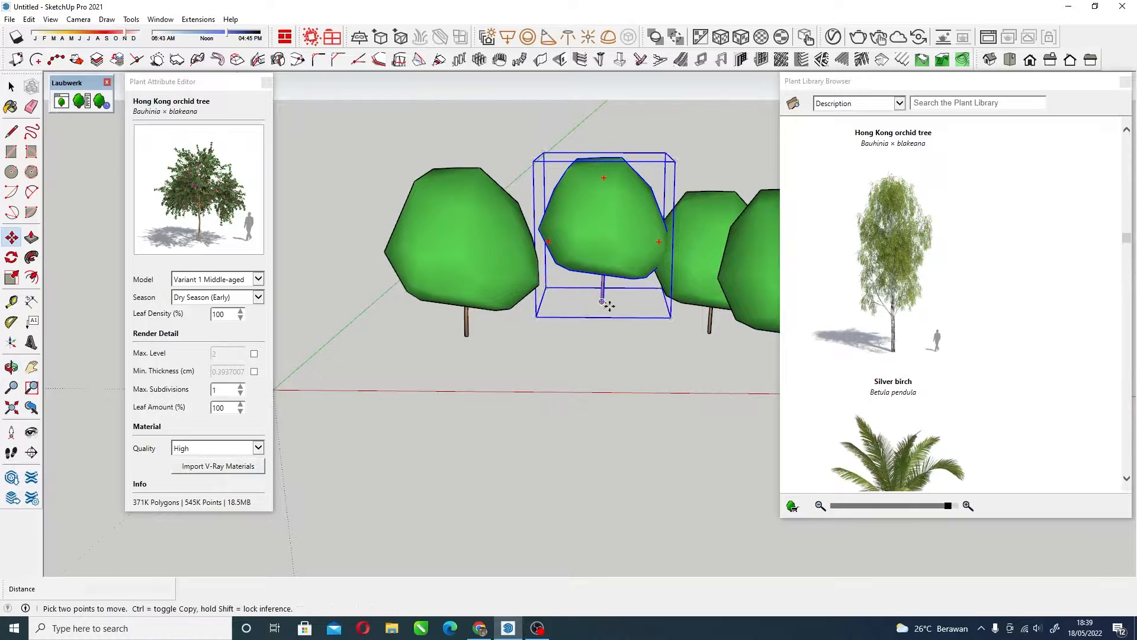
click(606, 303)
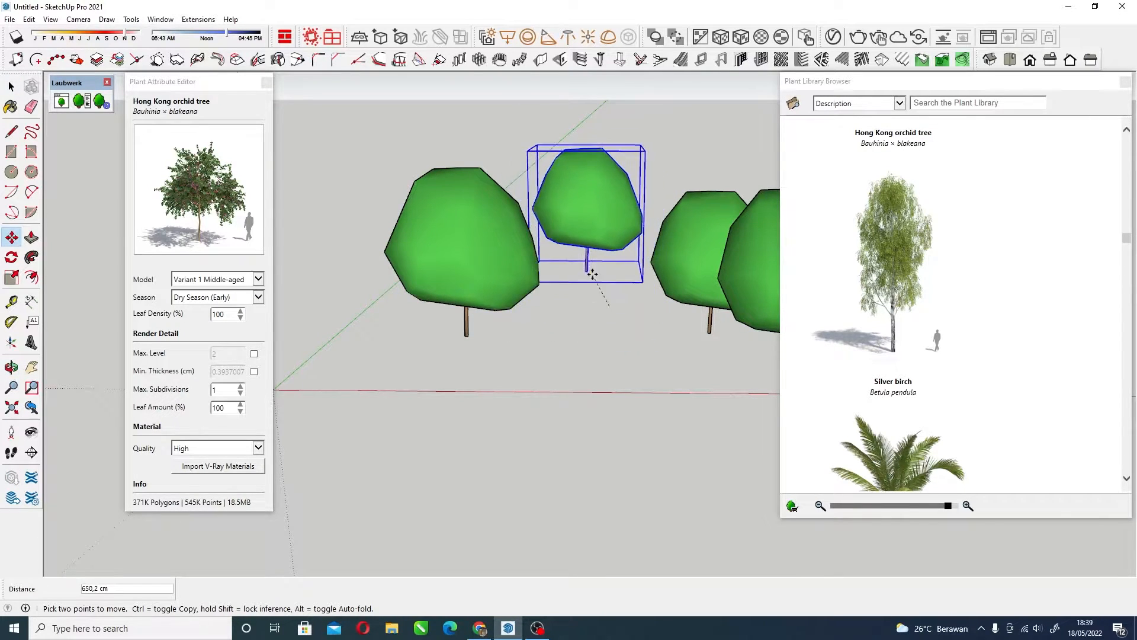
click(603, 320)
middle_drag(603, 321, 573, 259)
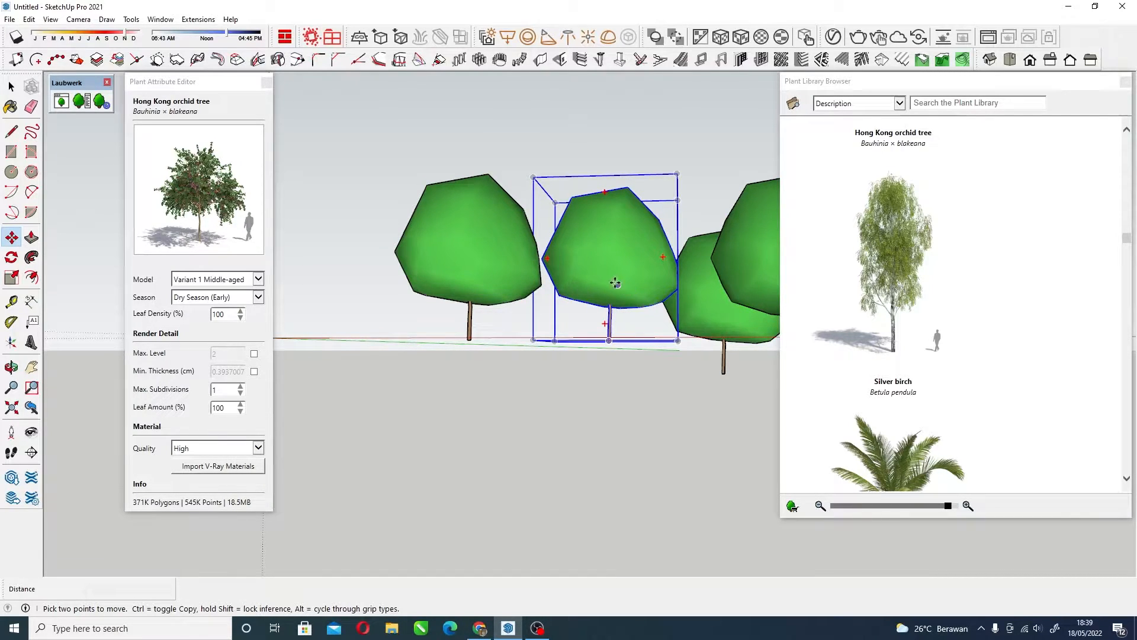
click(609, 341)
middle_drag(601, 332, 632, 411)
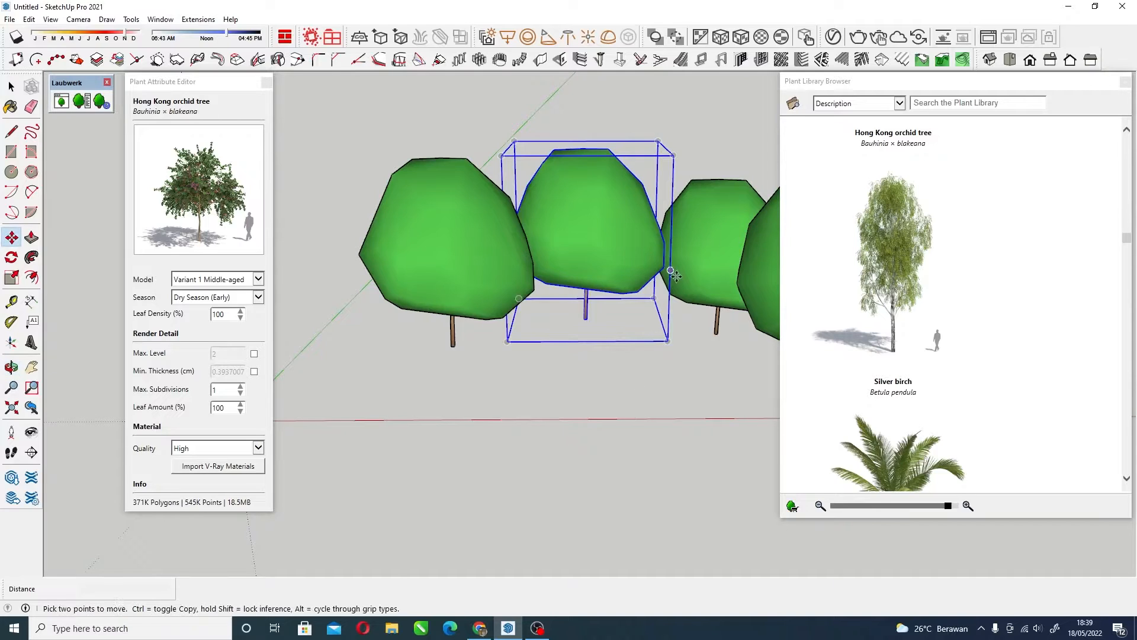
Shift the third tree in the row farther back and lower it to the level of the others
key(space)
click(713, 248)
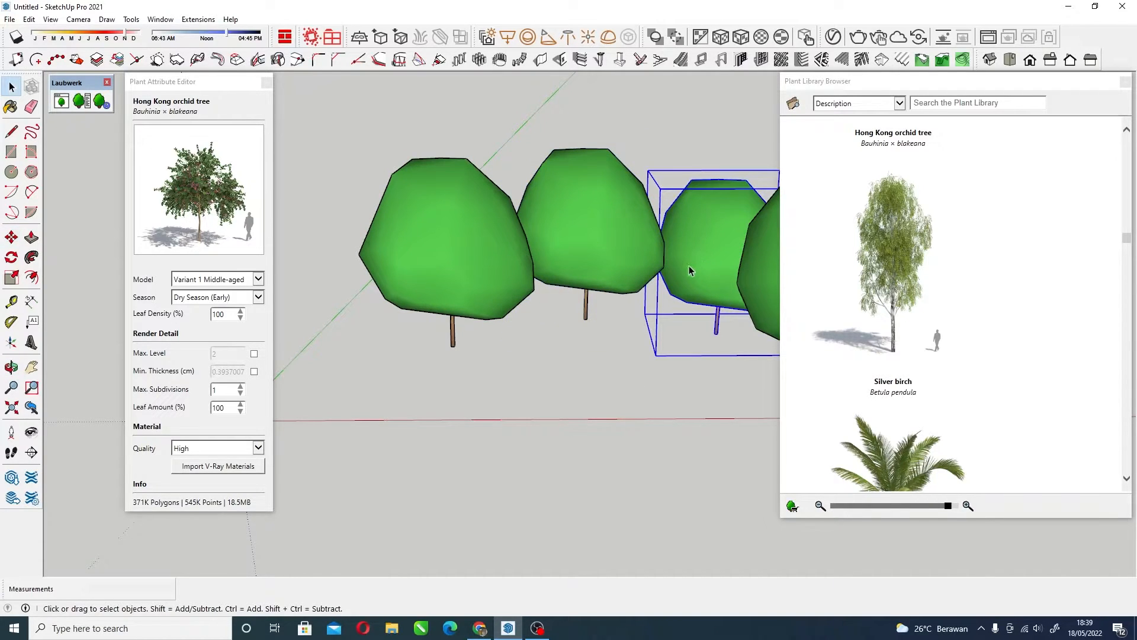
key(m)
click(718, 334)
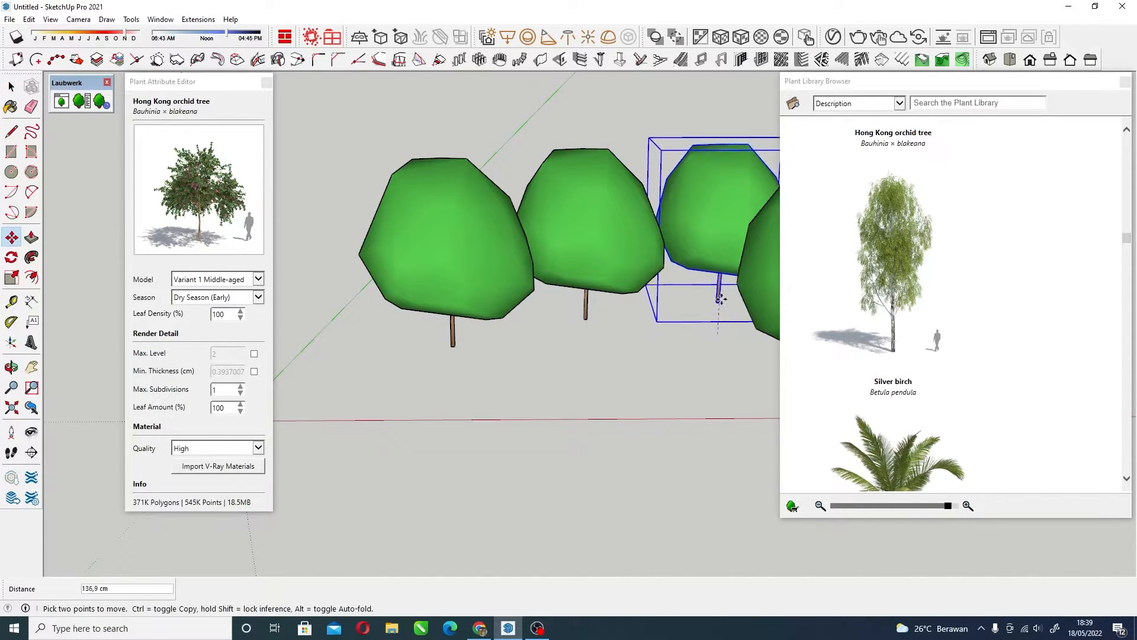
click(725, 292)
middle_drag(579, 306, 596, 243)
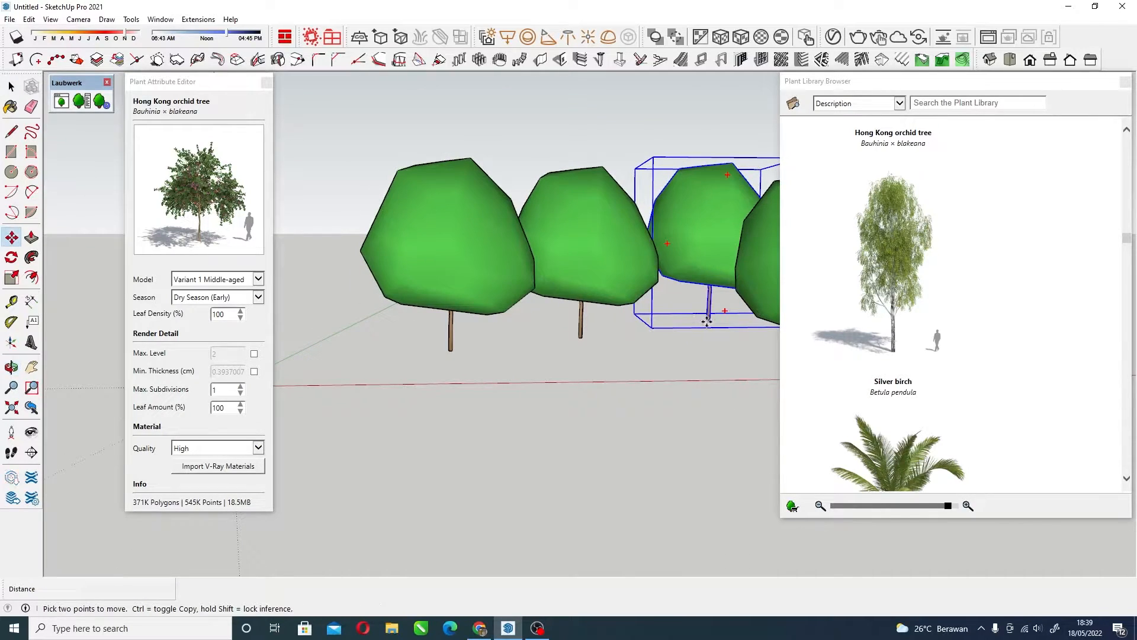
click(707, 318)
click(704, 337)
Lower the second tree in the row slightly by the base of its trunk
key(space)
click(576, 295)
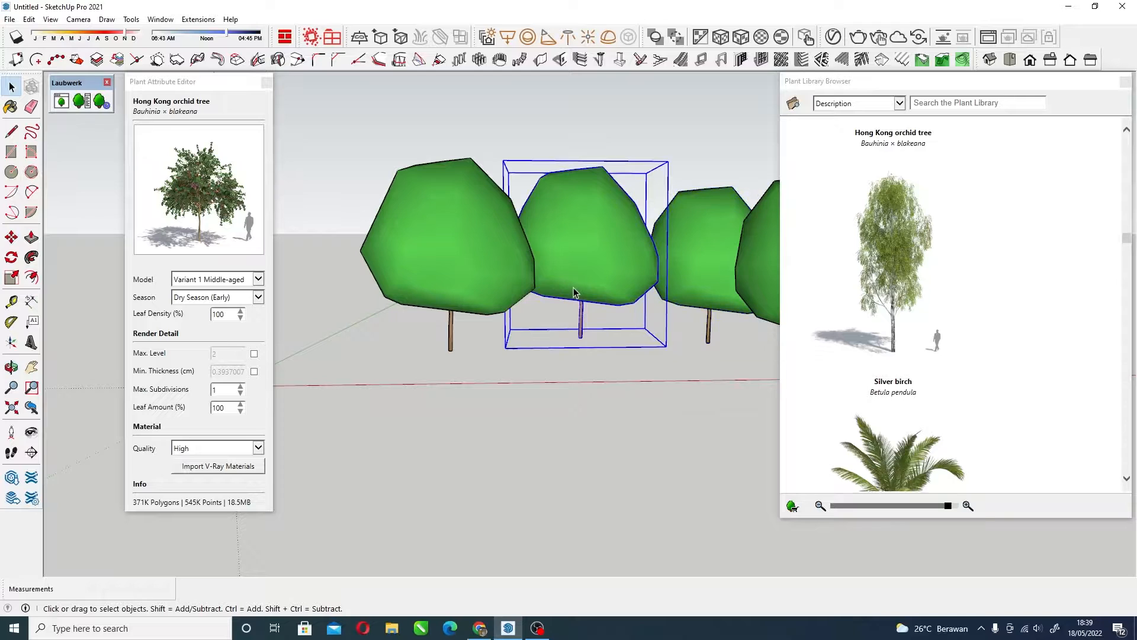
key(m)
click(581, 338)
click(582, 354)
Lower the first tree in the row by about 43 cm and shift it slightly away from the second tree
key(space)
click(452, 215)
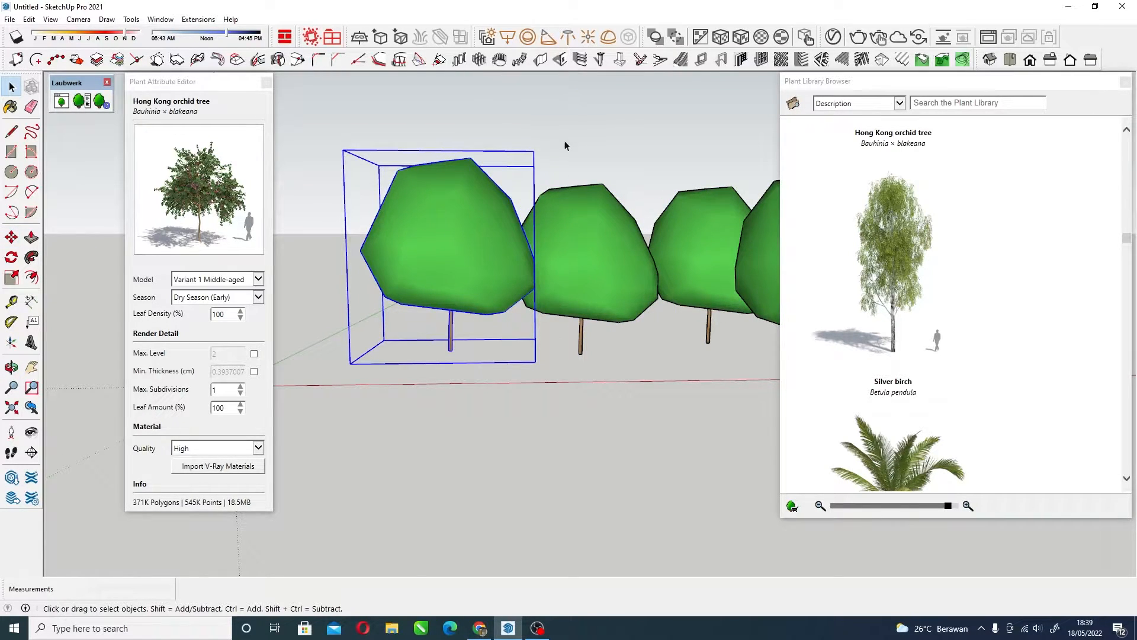
click(618, 131)
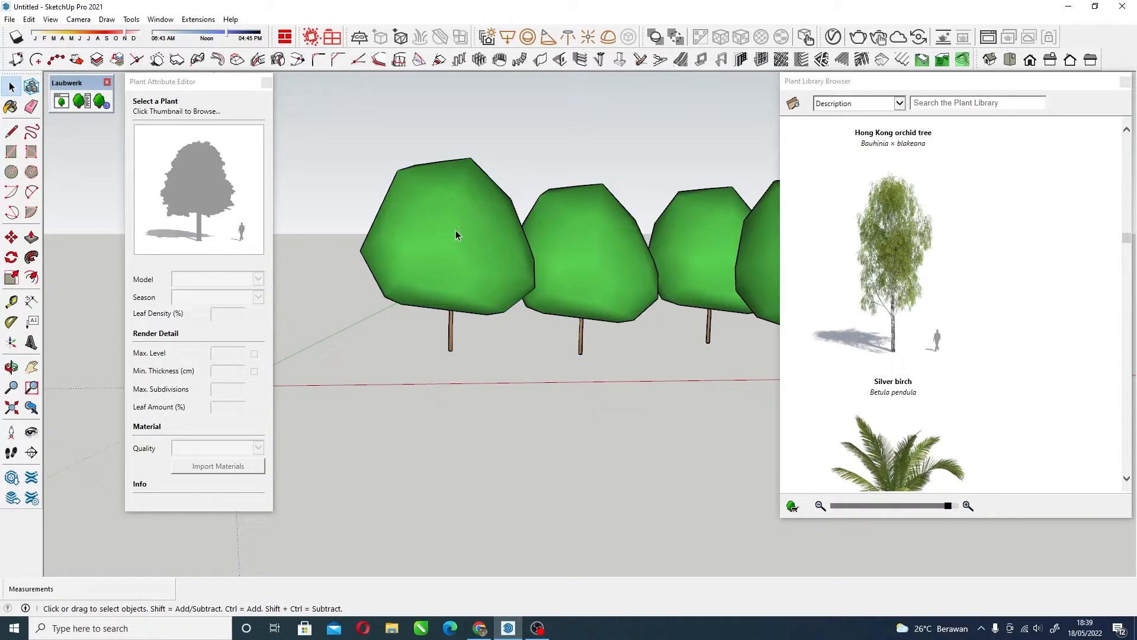
click(465, 254)
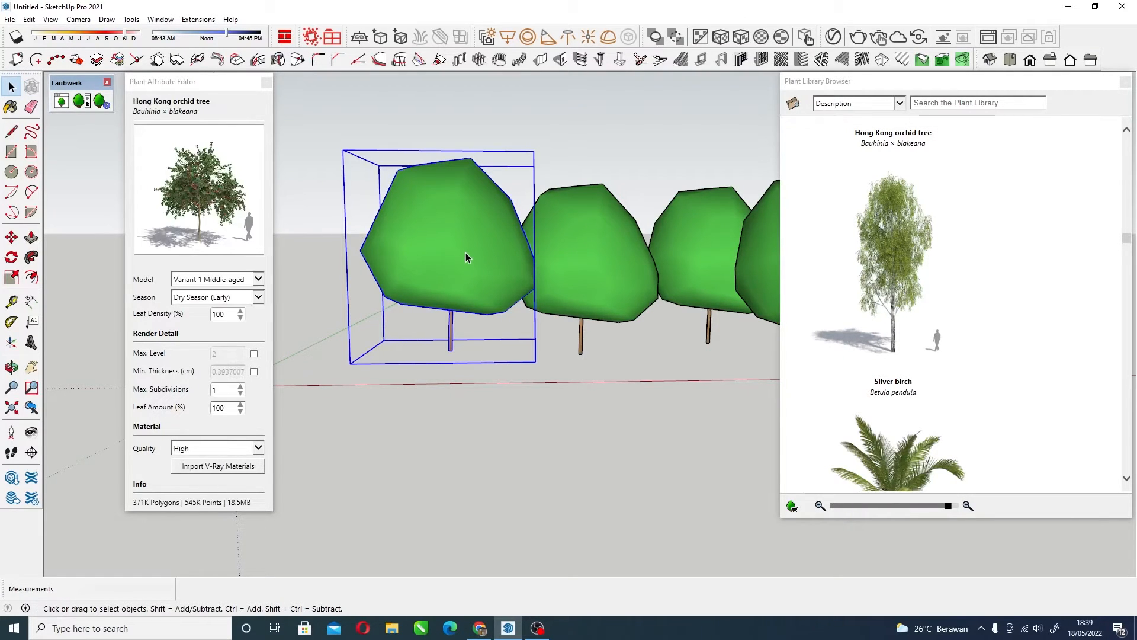
key(m)
click(449, 353)
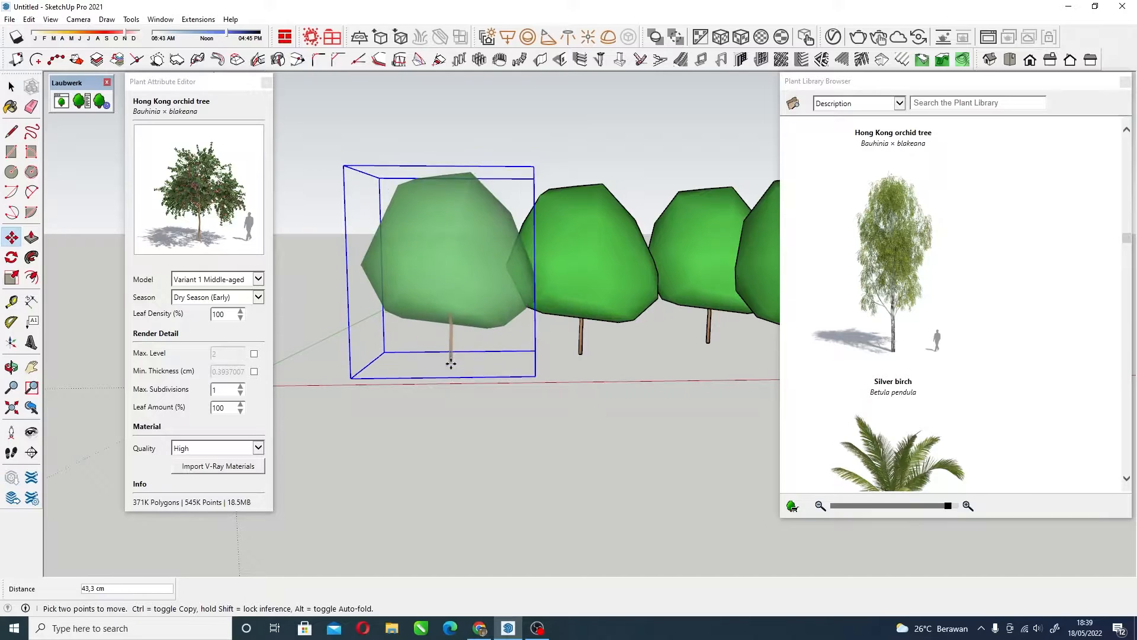
click(450, 366)
key(space)
key(m)
click(449, 367)
click(419, 365)
Select the fourth tree and adjust its placement by the base of its trunk to finish the group of four
middle_drag(597, 283, 651, 341)
scroll(531, 349, down, 4)
scroll(680, 358, up, 4)
key(space)
click(680, 317)
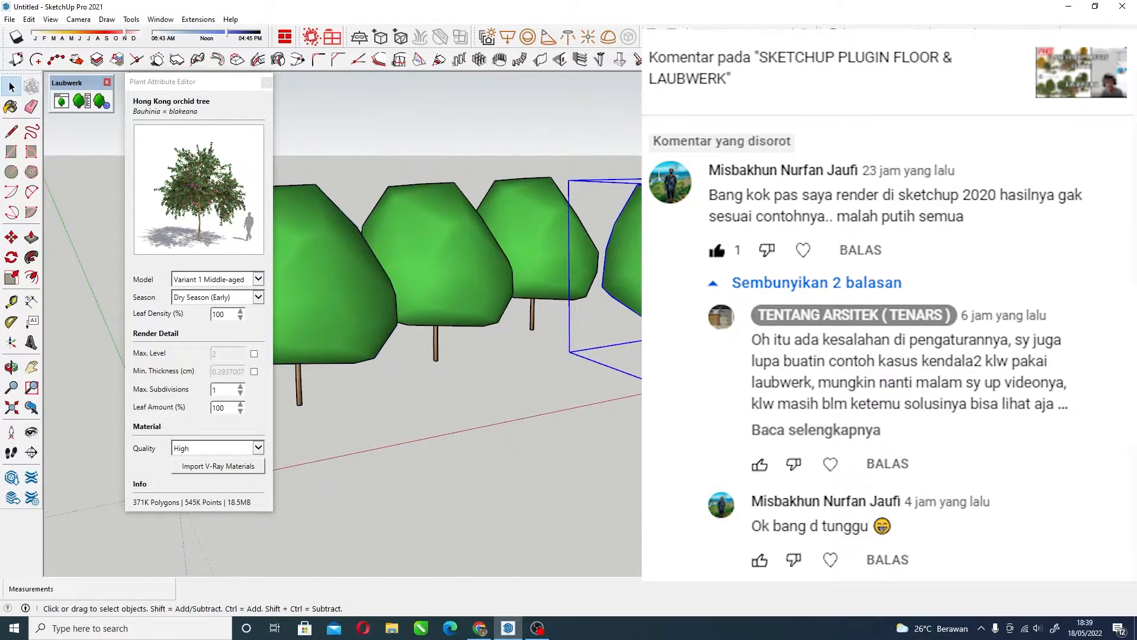
key(m)
click(680, 332)
mouse_move(704, 341)
middle_down()
mouse_move(528, 304)
mouse_move(646, 322)
middle_up()
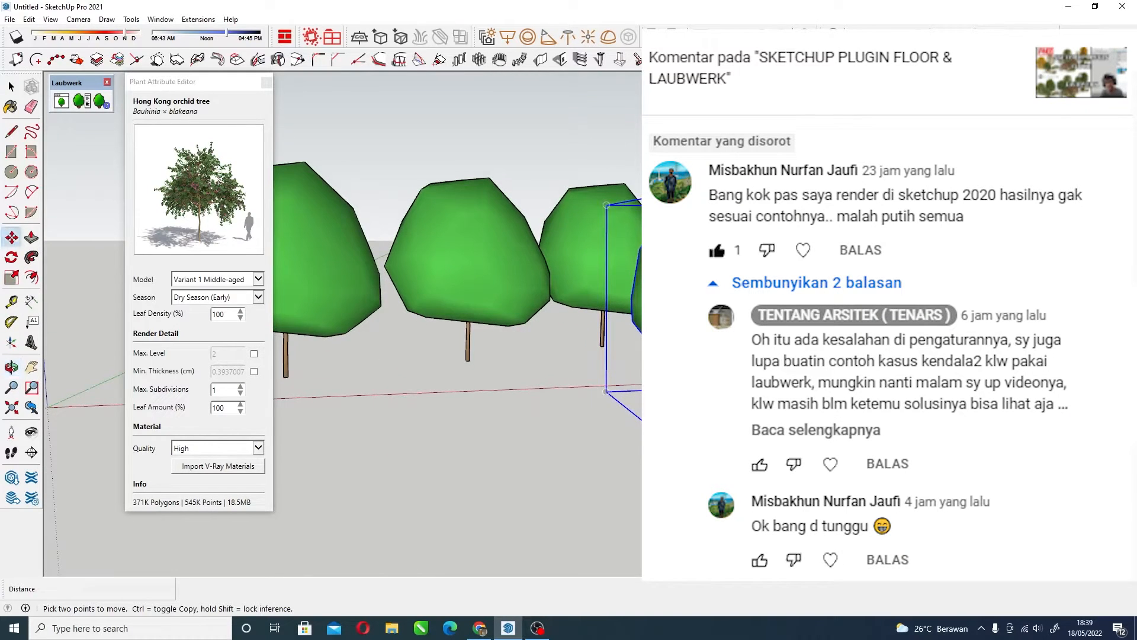
scroll(567, 356, down, 2)
middle_drag(567, 356, 510, 414)
key(space)
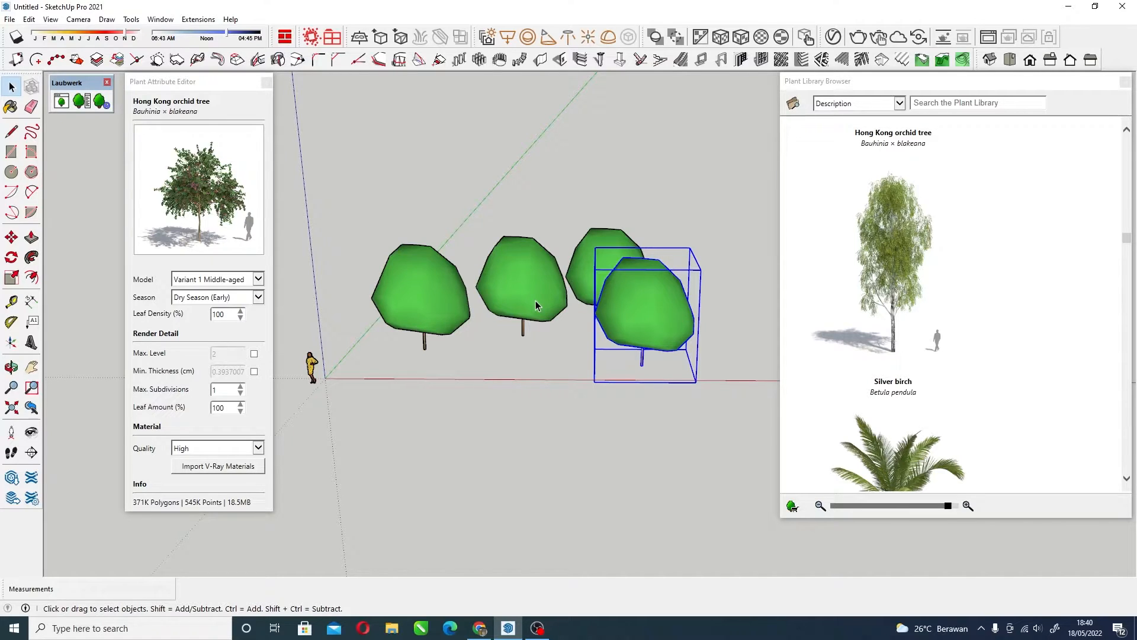
Inspect the plant attributes of the first and second trees by selecting them in turn, ending on the first
middle_drag(401, 454, 566, 376)
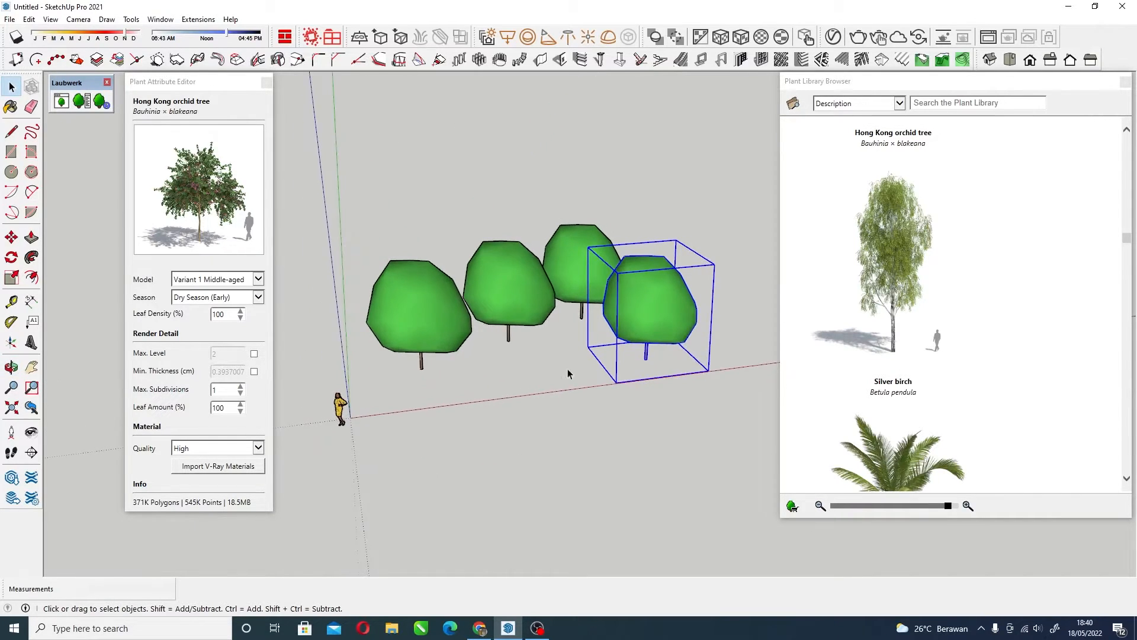
scroll(497, 339, up, 4)
click(432, 314)
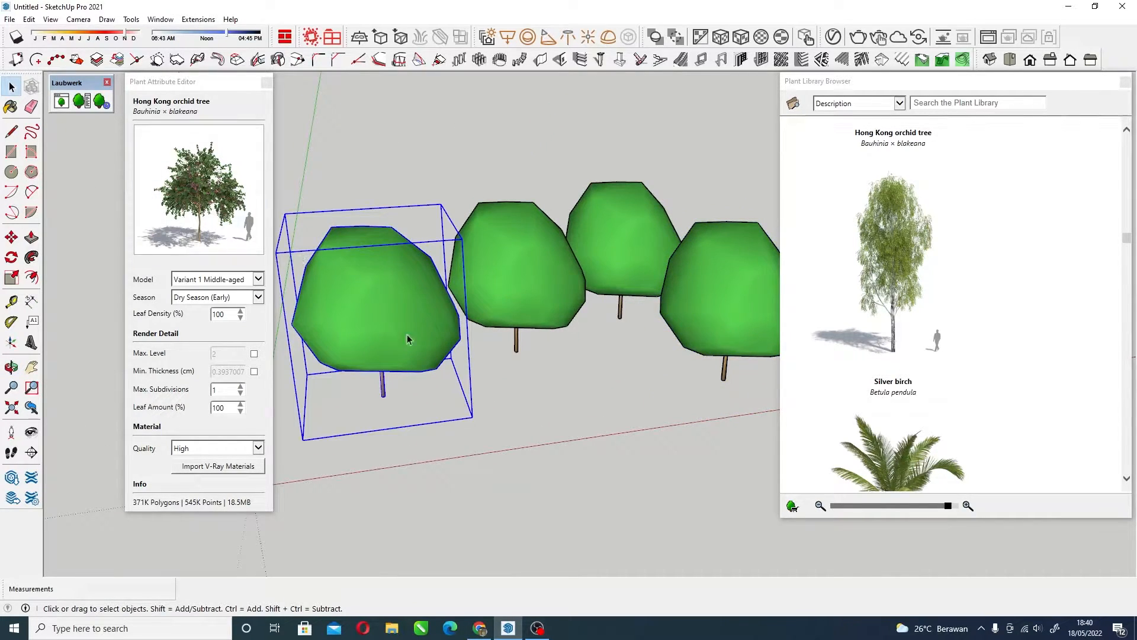
click(519, 279)
click(407, 335)
click(541, 291)
click(412, 325)
Reposition the Plant Attribute Editor and the Plant Library Browser so the V-Ray render tools are uncovered
drag(216, 82, 201, 85)
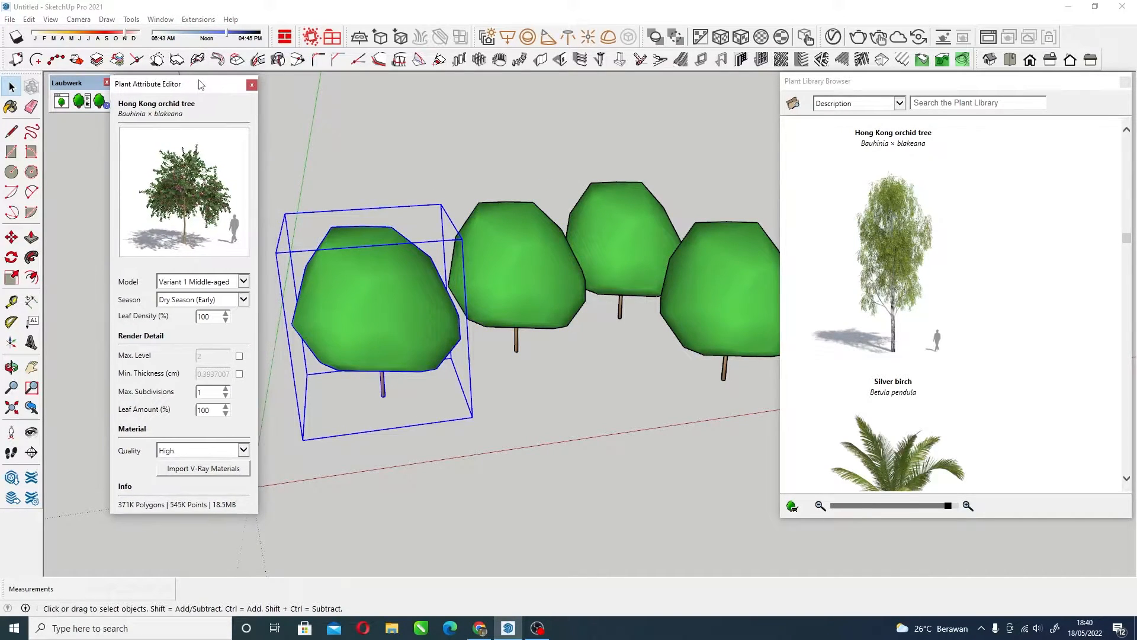
drag(1013, 88, 856, 66)
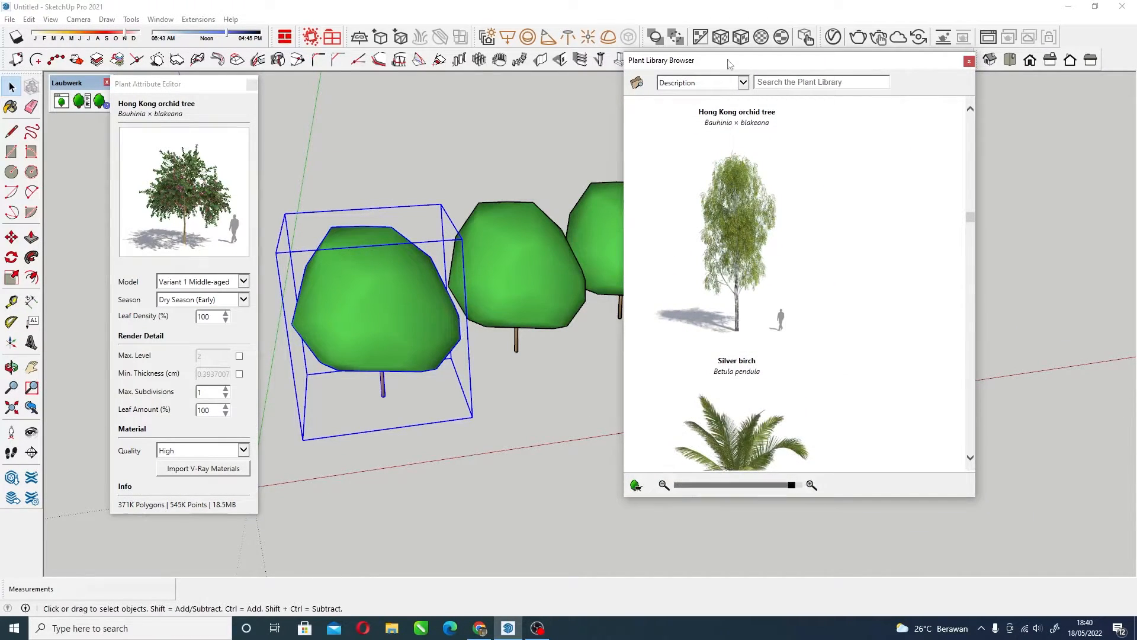
drag(798, 62, 804, 96)
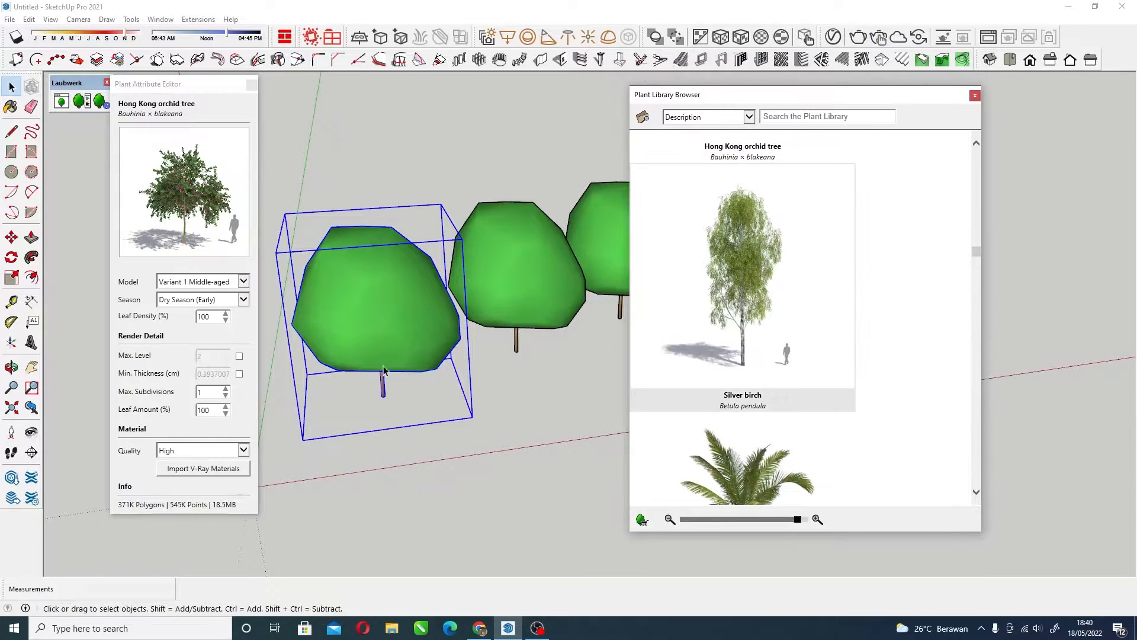
Start a V-Ray interactive render of the four trees, narrow its frame buffer, and rearrange it and the Plant Library Browser away from the first tree
click(879, 38)
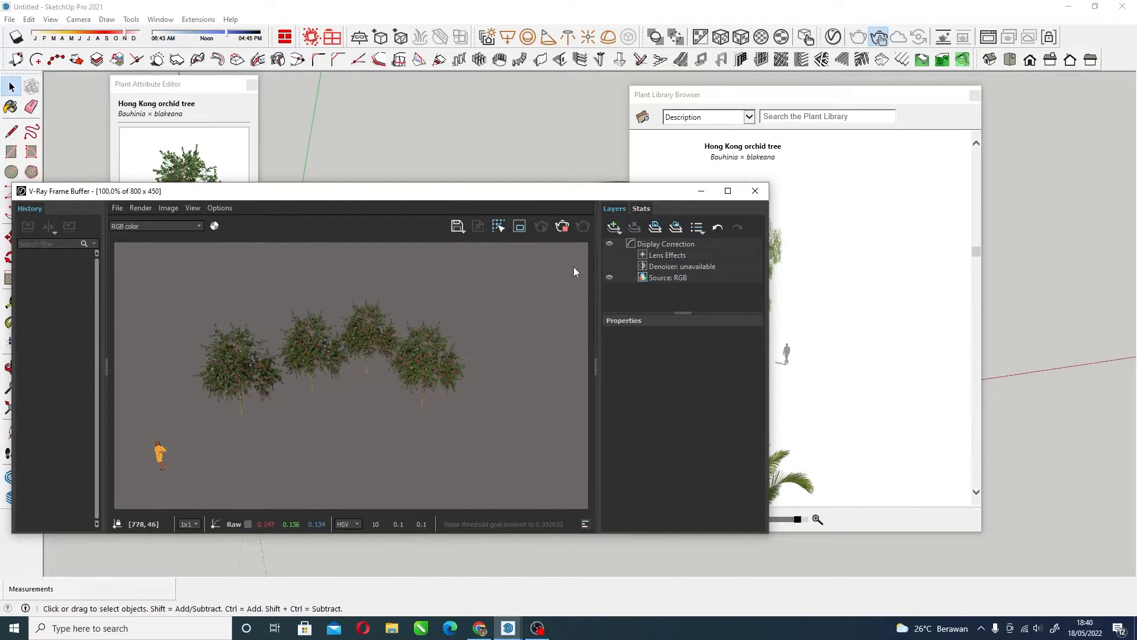
mouse_move(550, 194)
mouse_down()
mouse_move(960, 297)
mouse_move(1007, 156)
mouse_move(875, 243)
mouse_move(880, 172)
mouse_up()
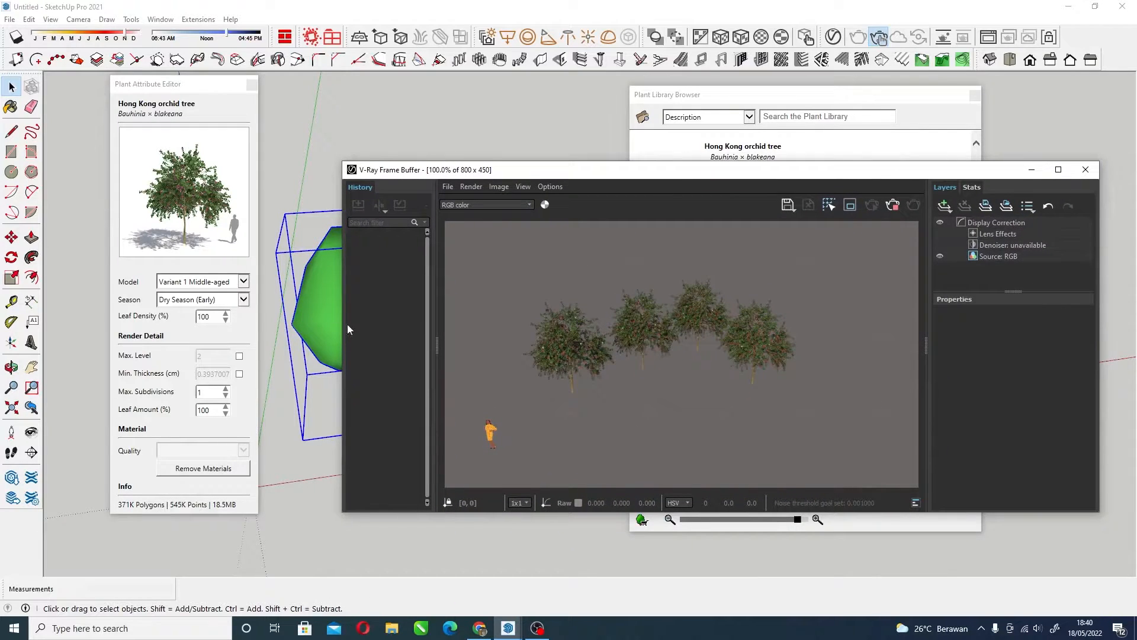
drag(341, 324, 555, 323)
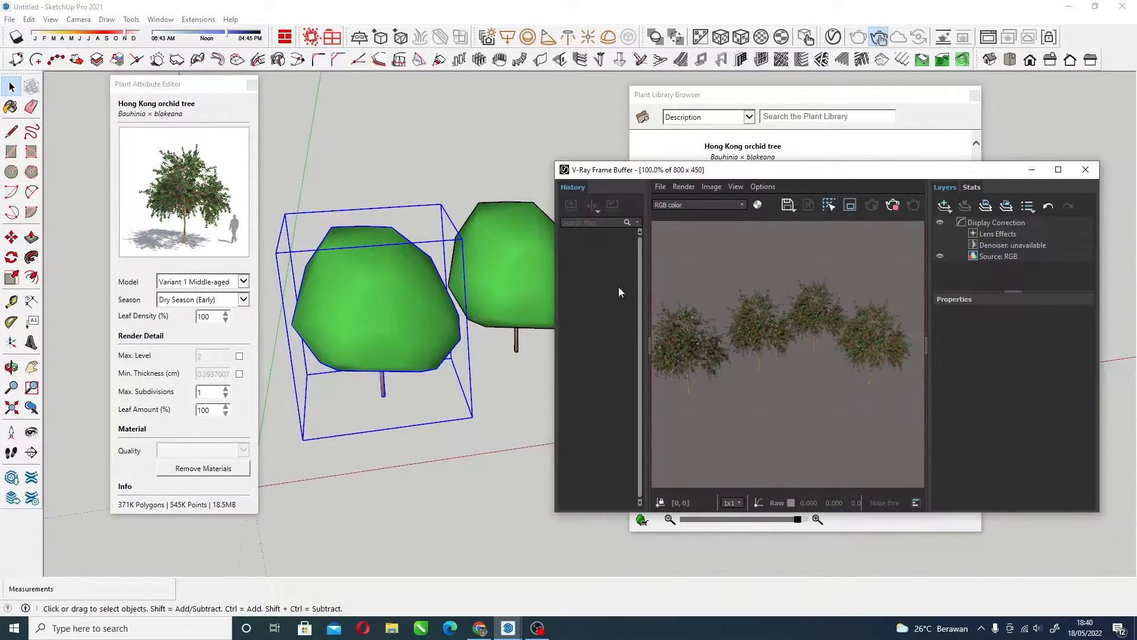
drag(872, 172, 927, 243)
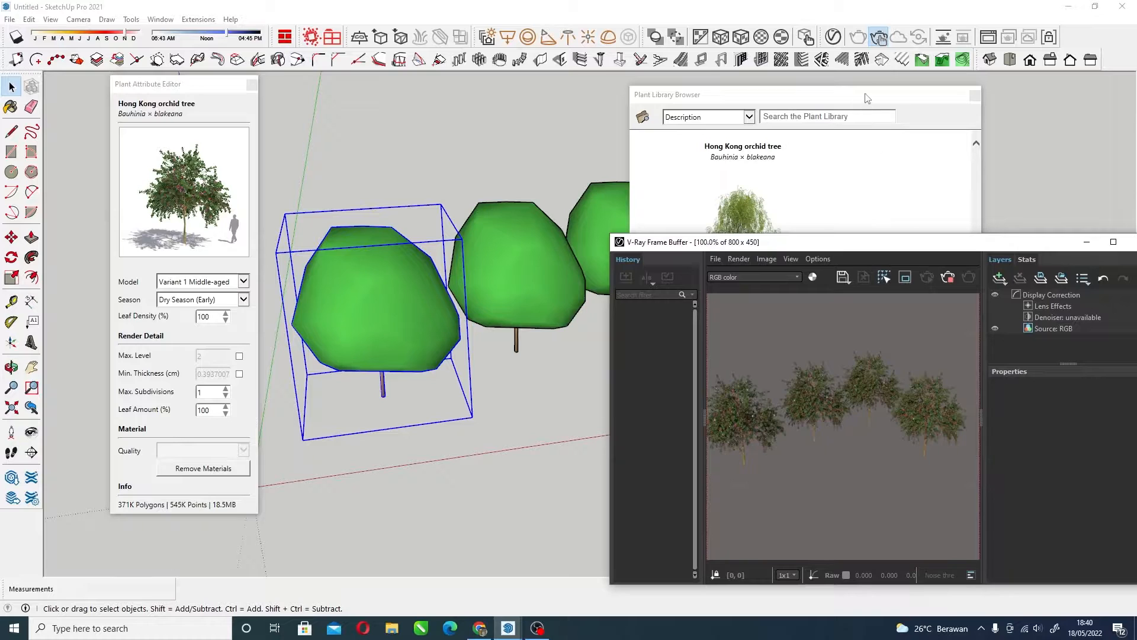
drag(866, 97, 820, 65)
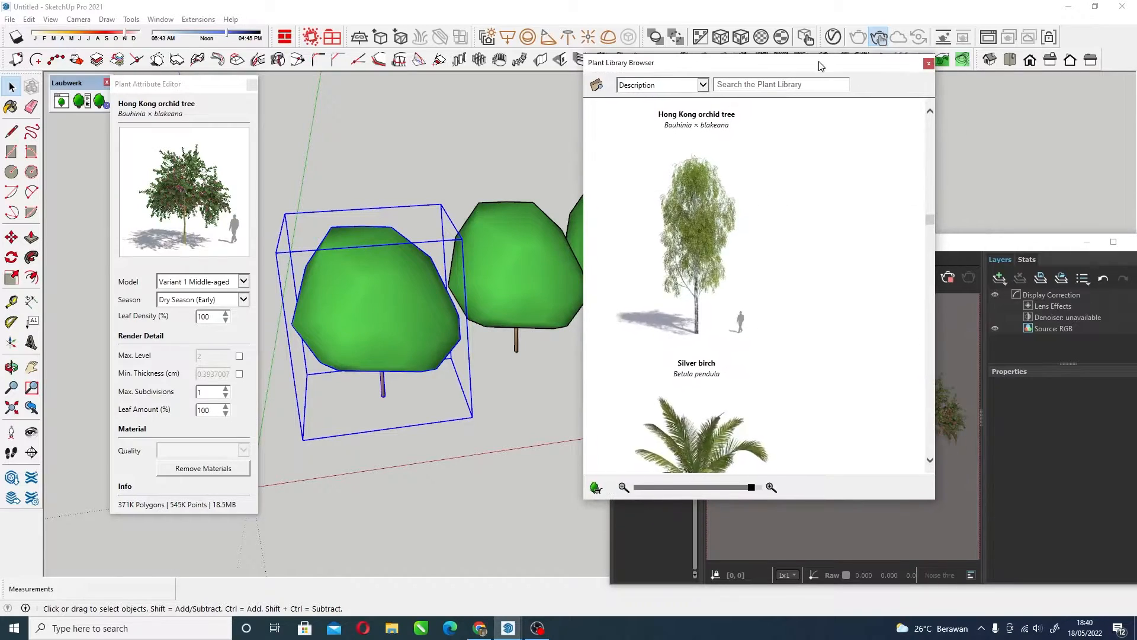
Replace the selected orchid tree with the Silver birch, completely removing the unused materials, and uncover the V-Ray frame buffer to check the render
double_click(692, 239)
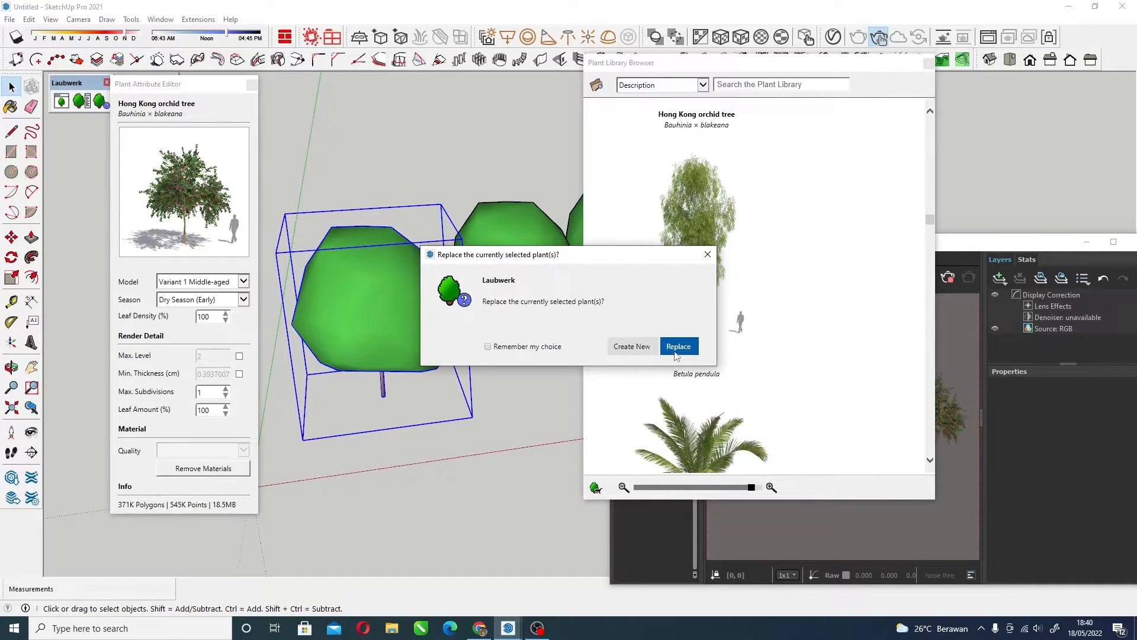
click(678, 347)
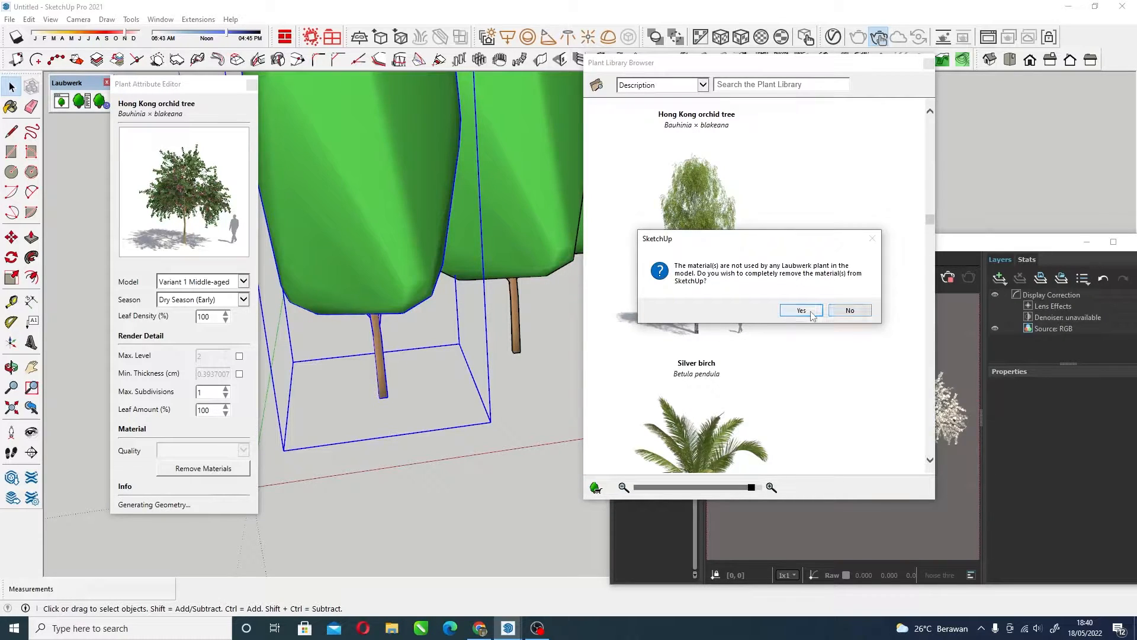
click(811, 314)
drag(836, 71, 539, 157)
drag(879, 245, 868, 110)
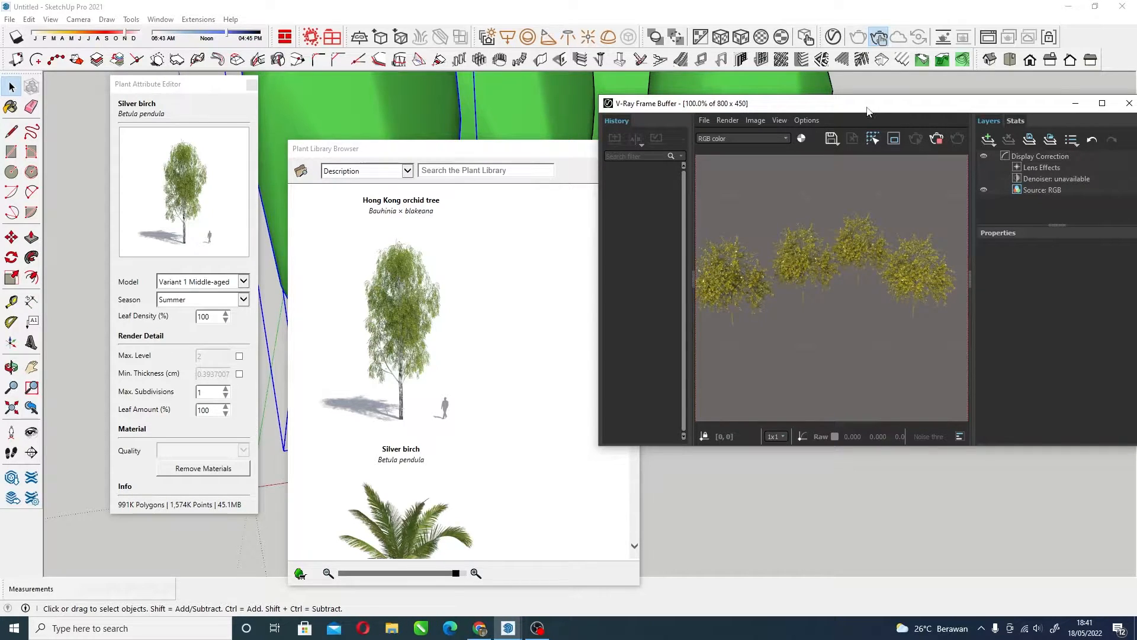
Move the frame buffer and Plant Library Browser off the trees, find the Hong Kong orchid tree in the library, and select the fourth tree
drag(816, 113, 957, 231)
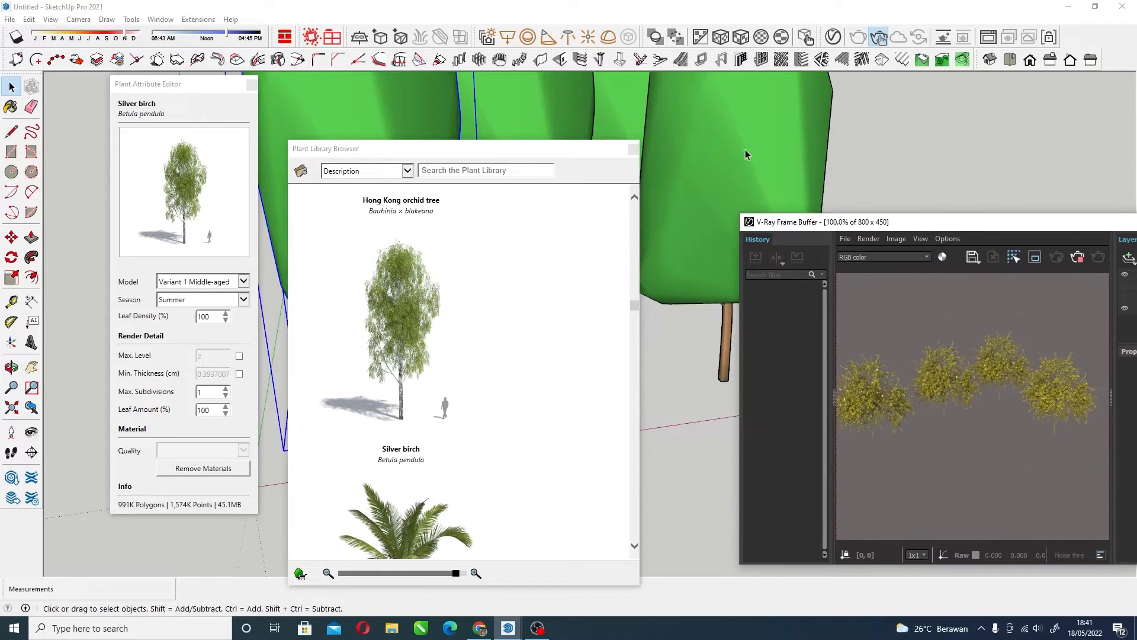
scroll(681, 394, down, 5)
scroll(687, 385, up, 3)
mouse_move(557, 155)
mouse_down()
mouse_move(528, 120)
mouse_move(568, 110)
mouse_up()
scroll(435, 303, up, 2)
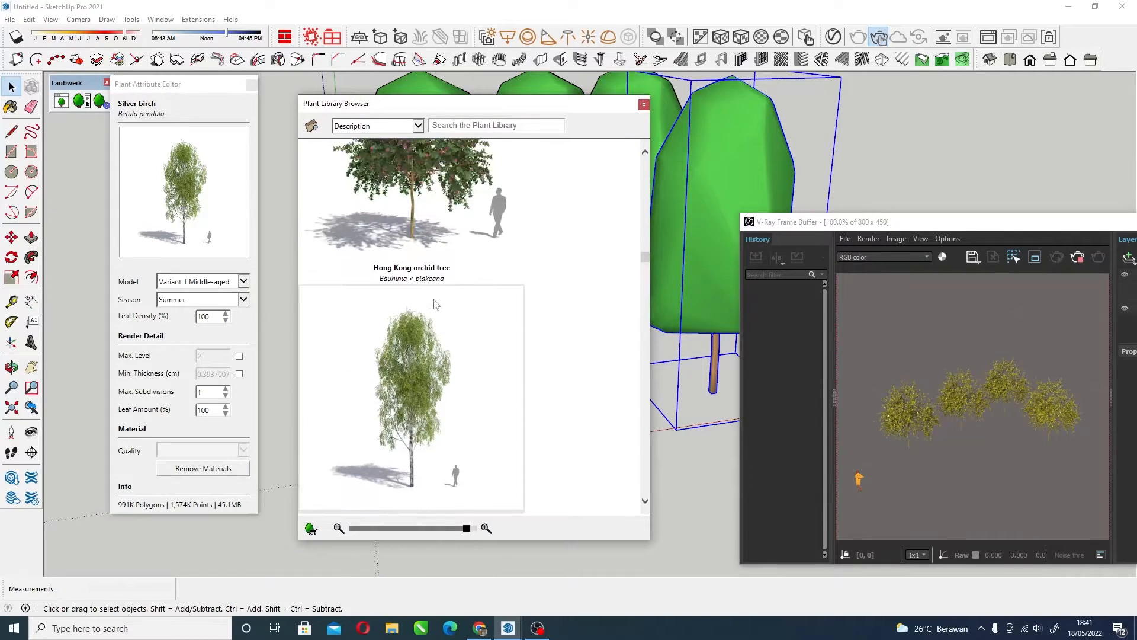
scroll(435, 304, up, 2)
click(719, 143)
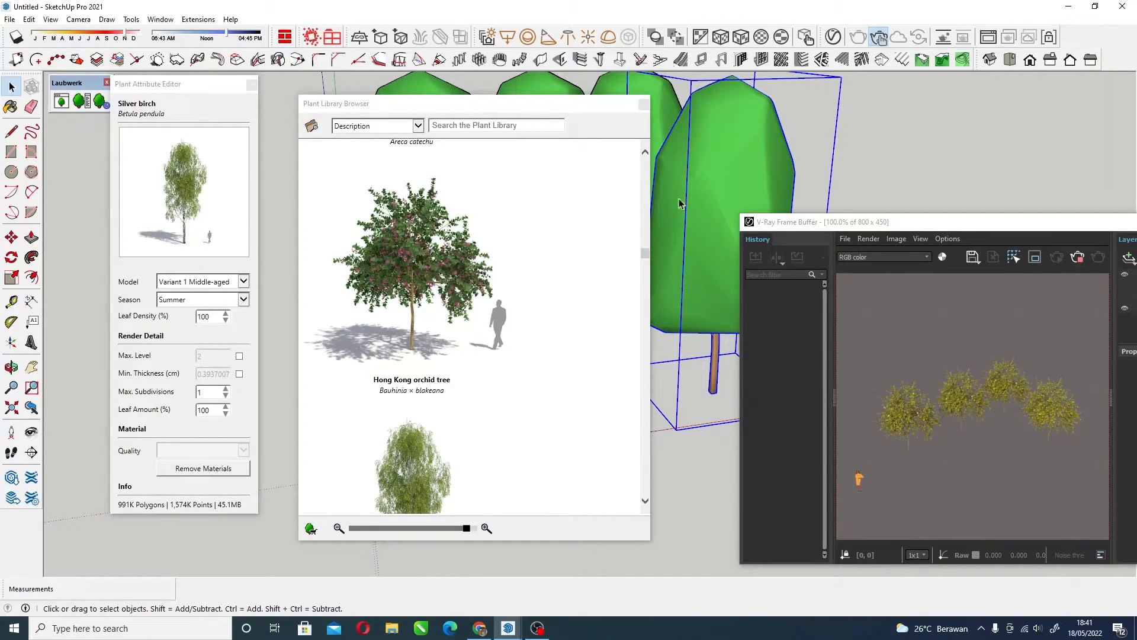
Replace the selected birch with the Hong Kong orchid tree and completely remove the unused materials from SketchUp
scroll(680, 202, down, 3)
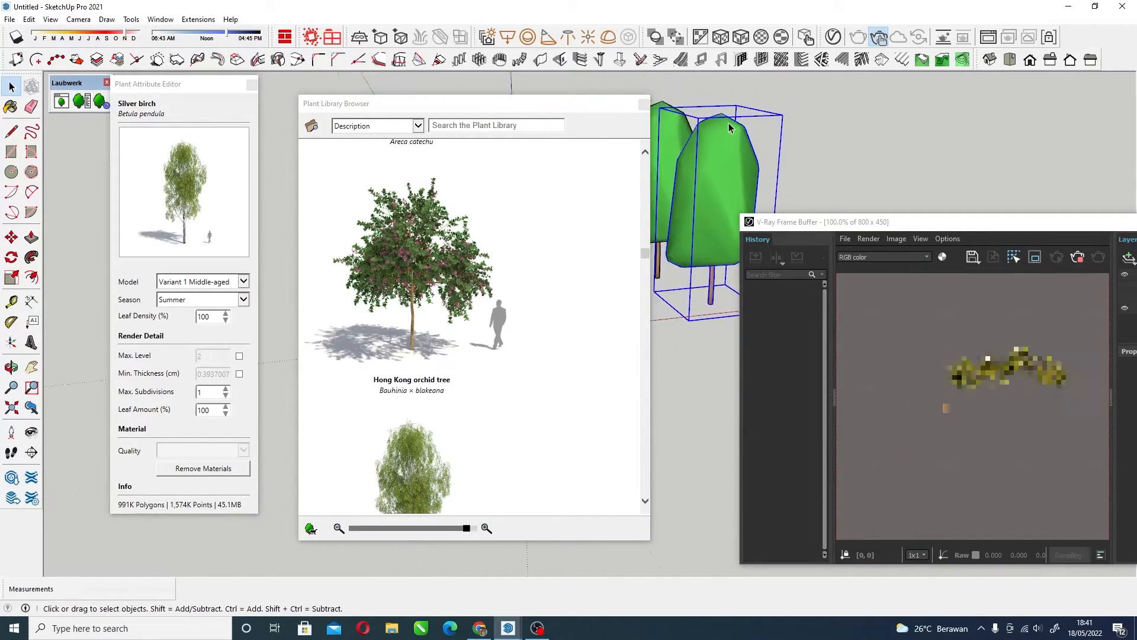
click(435, 276)
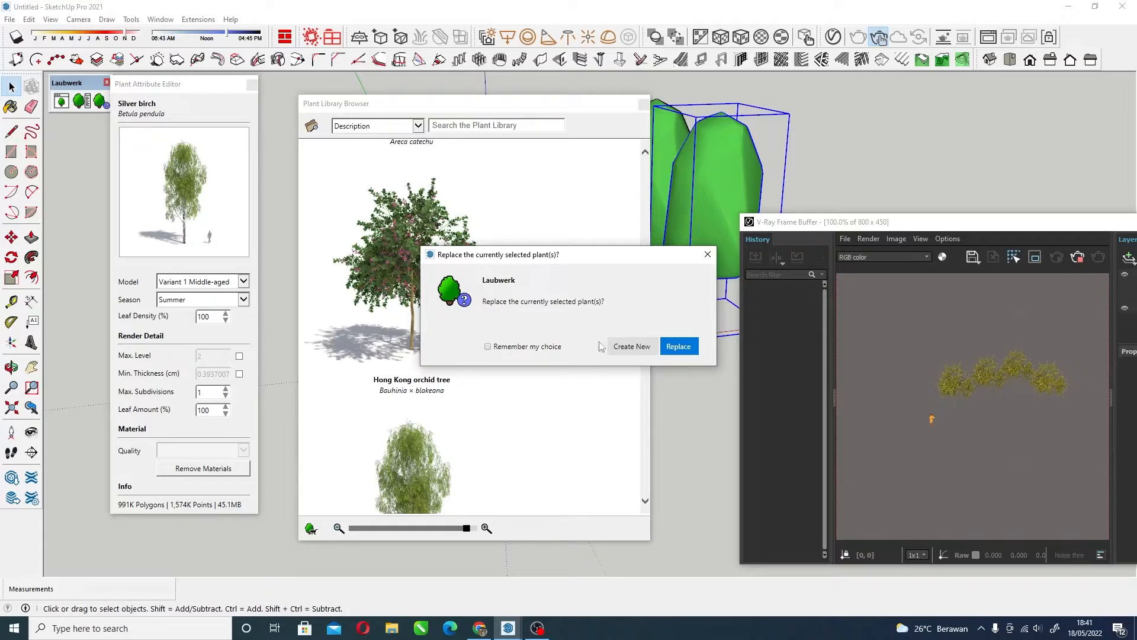
click(679, 347)
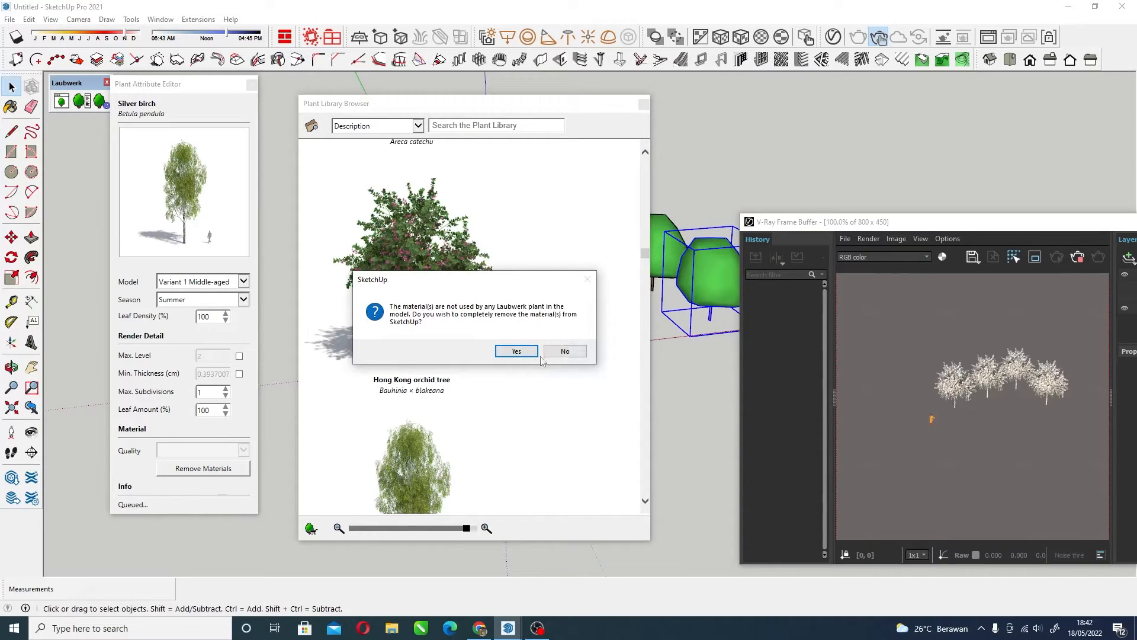
click(519, 352)
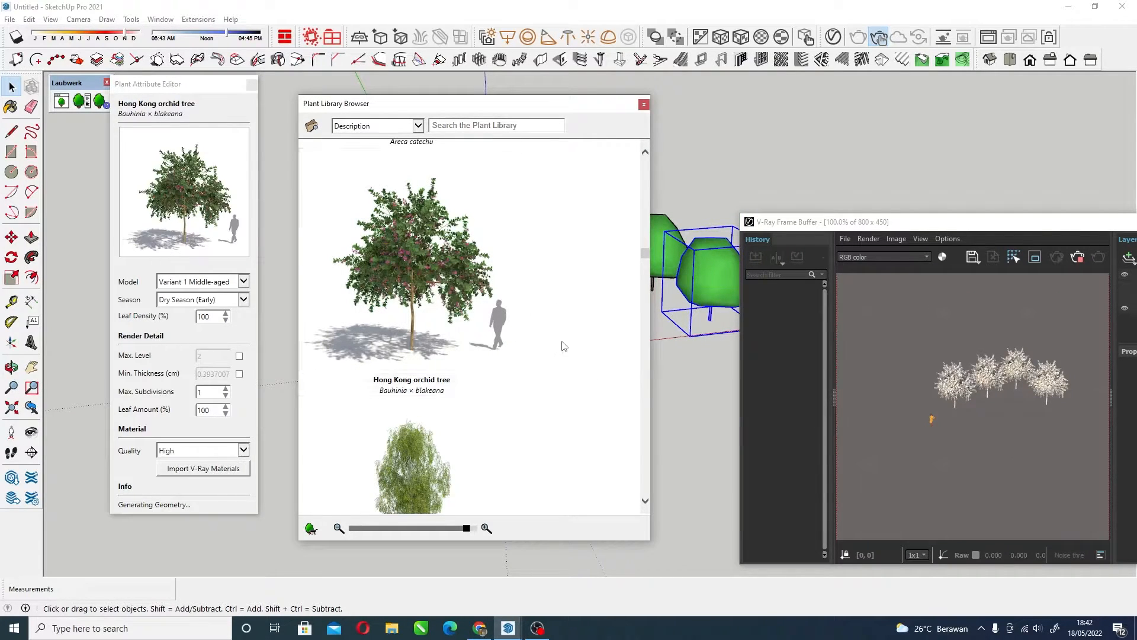
Bring the frame buffer into view and examine the materials of the rendered orchid trees up close
drag(988, 236, 921, 140)
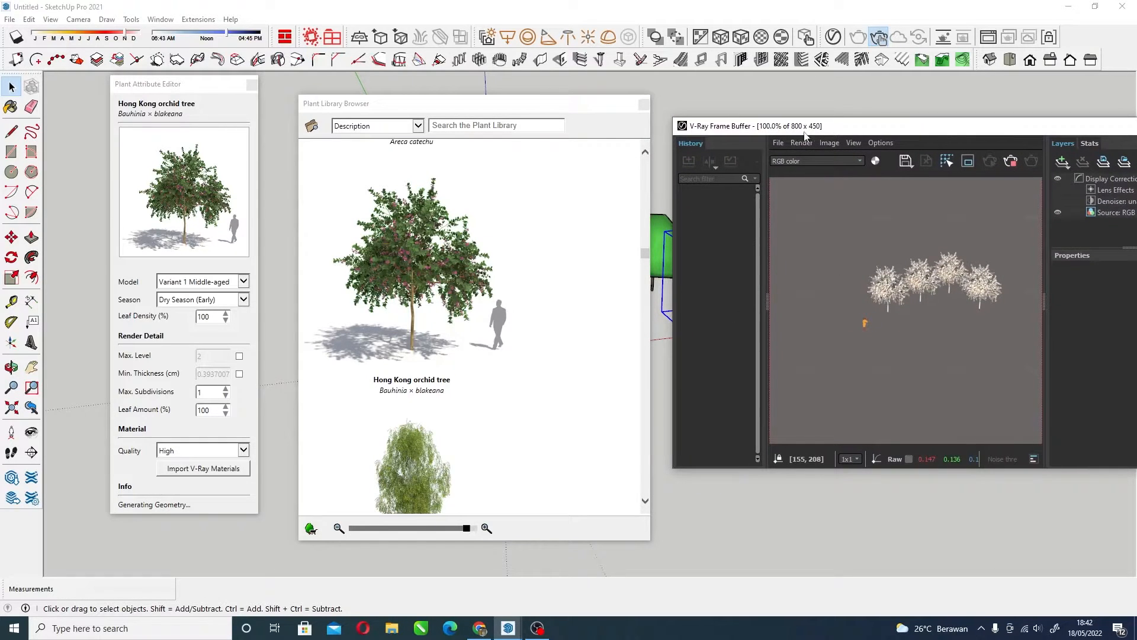
drag(850, 135, 967, 150)
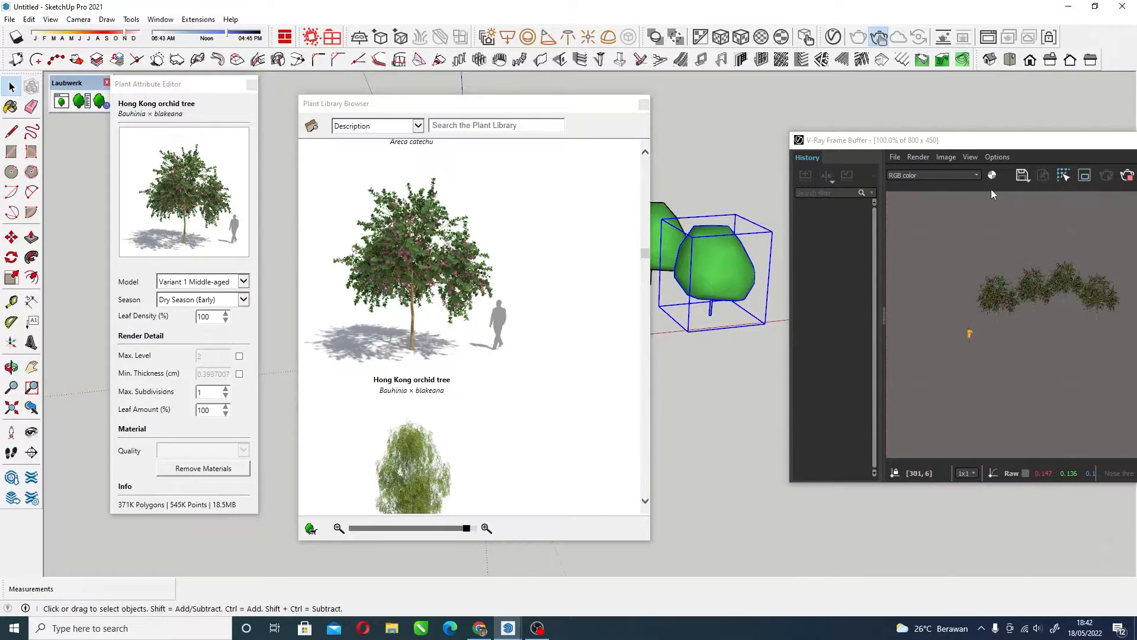
mouse_move(1041, 149)
mouse_down()
mouse_move(872, 153)
mouse_move(1026, 181)
mouse_move(971, 157)
mouse_up()
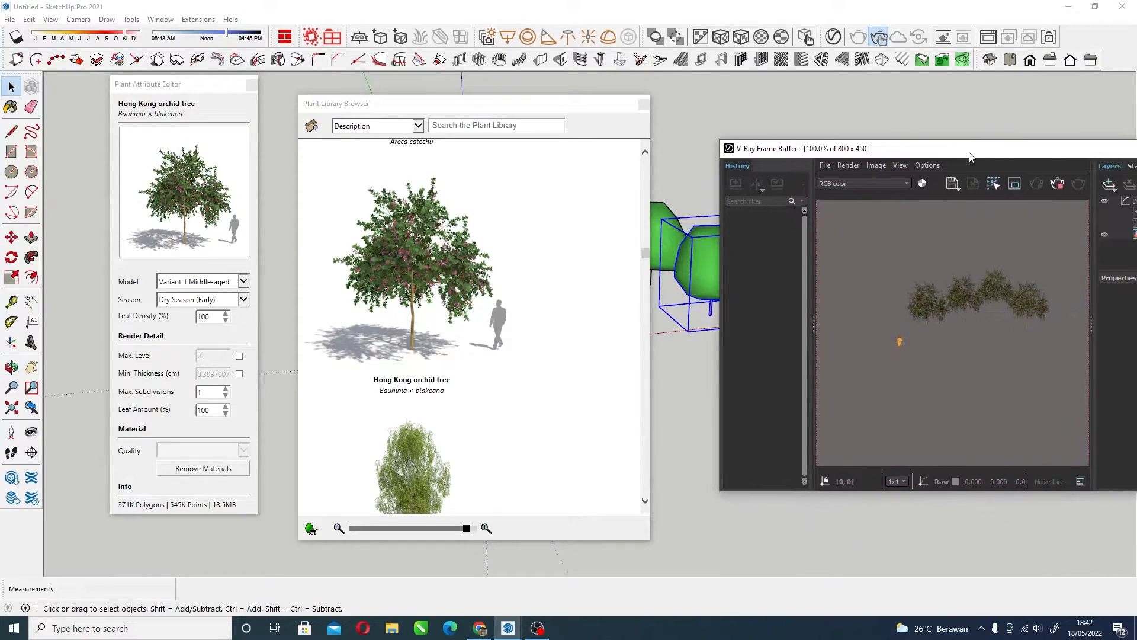
scroll(883, 306, up, 1)
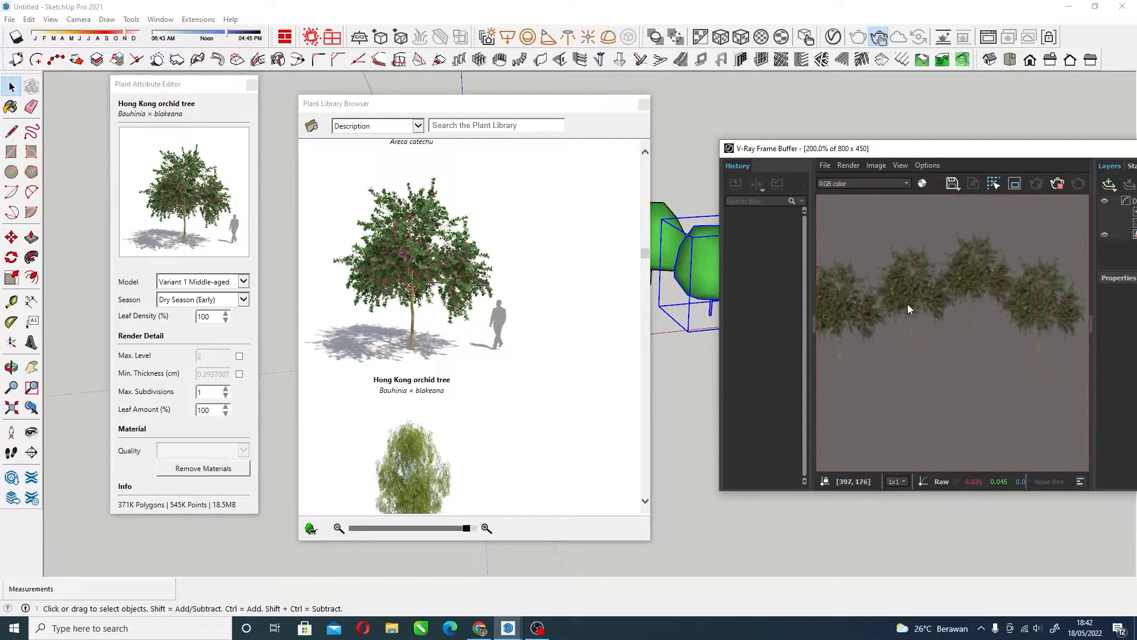
scroll(916, 308, down, 2)
scroll(916, 308, up, 1)
Replace the selected orchid tree with the coconut palm from the library, keeping the unused materials in SketchUp
scroll(422, 377, down, 6)
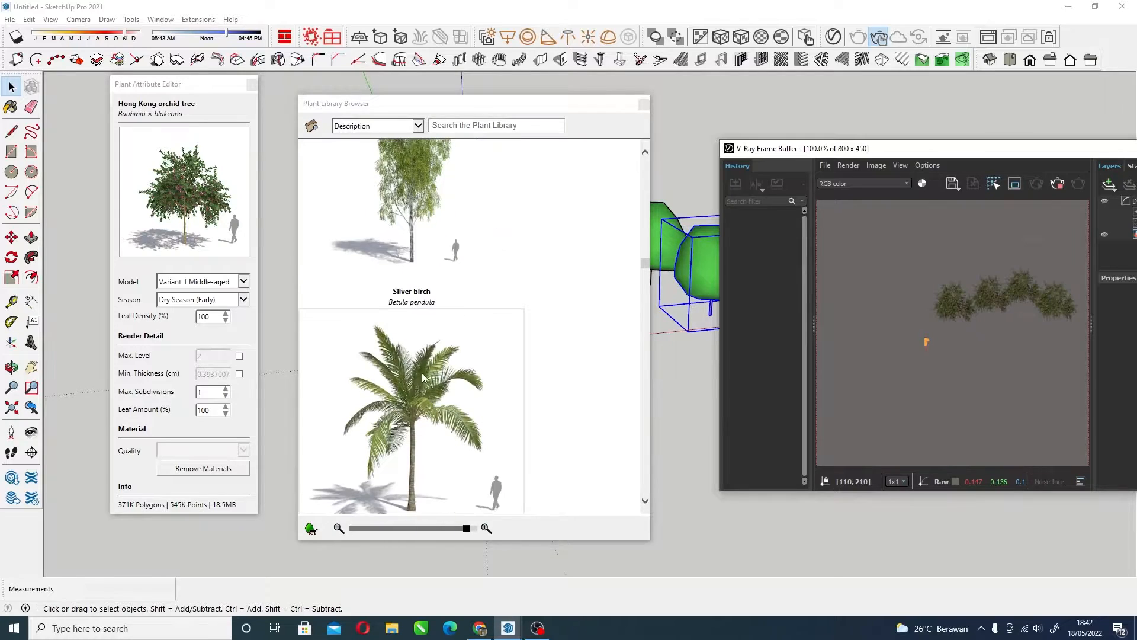
drag(936, 142, 1060, 130)
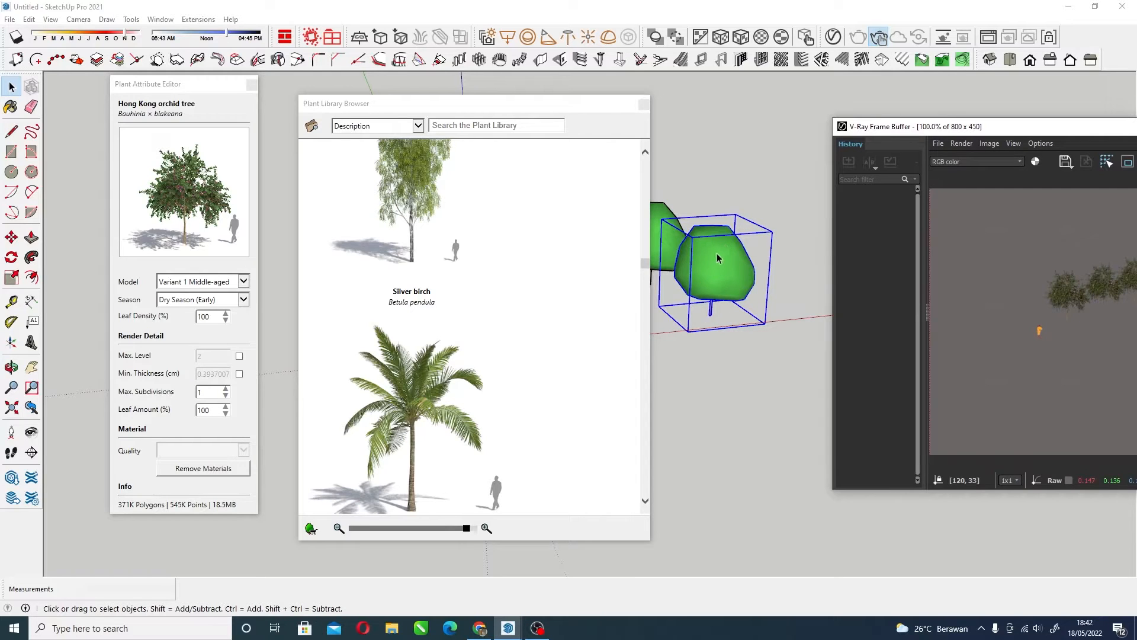
scroll(481, 338, down, 1)
click(494, 346)
click(681, 348)
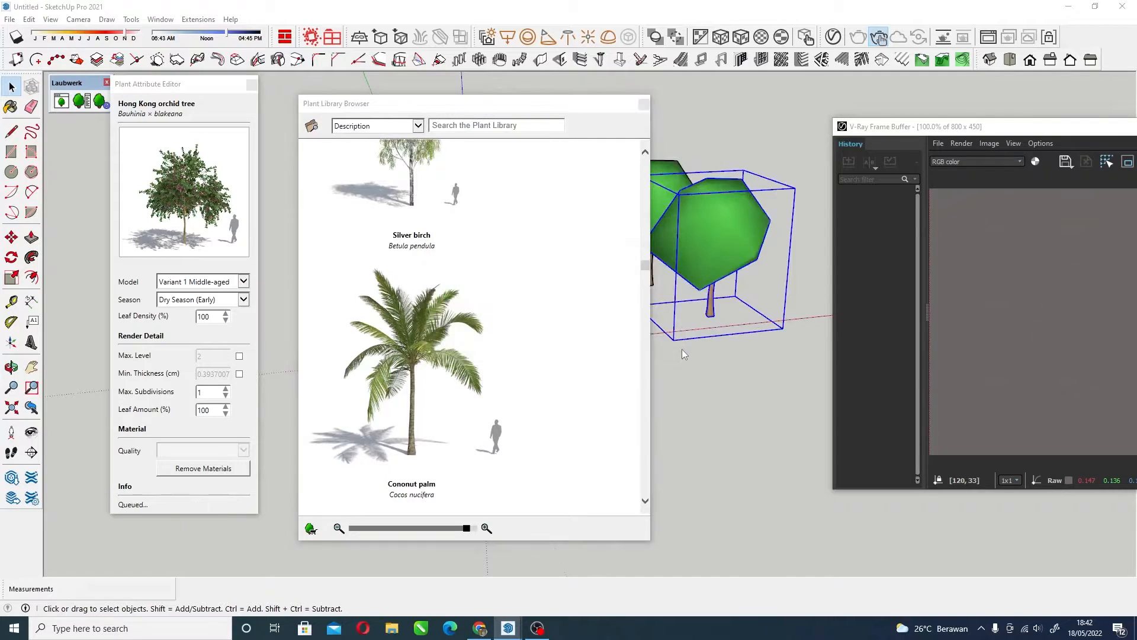
click(569, 355)
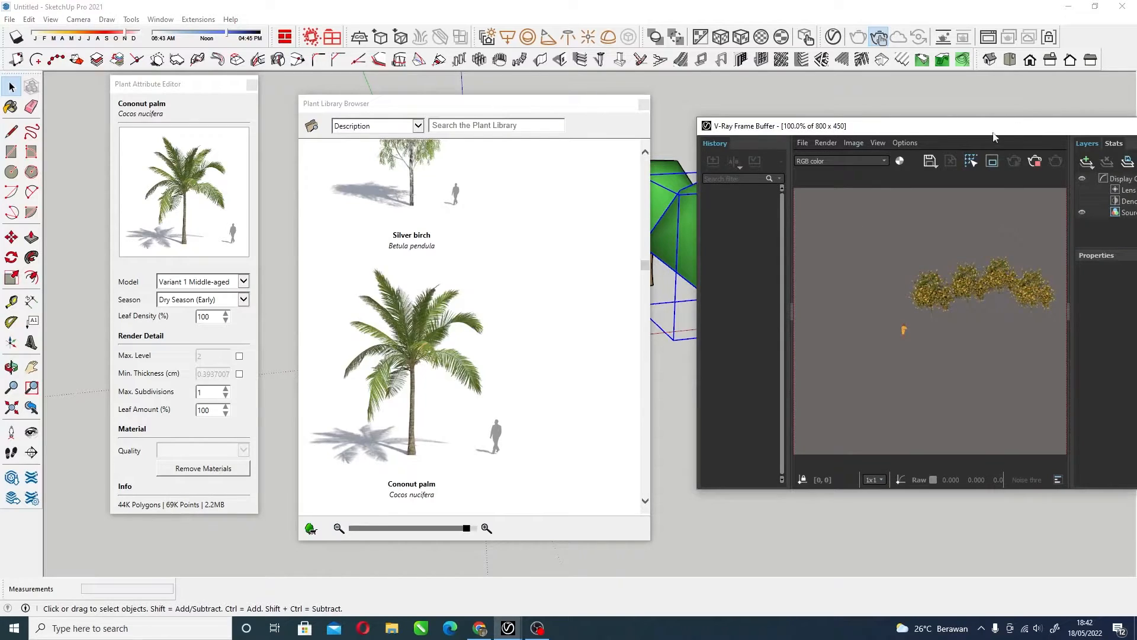
Enlarge the interactive render in the frame buffer and examine the shape and materials of the four trees against the palm preview
drag(993, 136, 955, 149)
scroll(920, 280, up, 2)
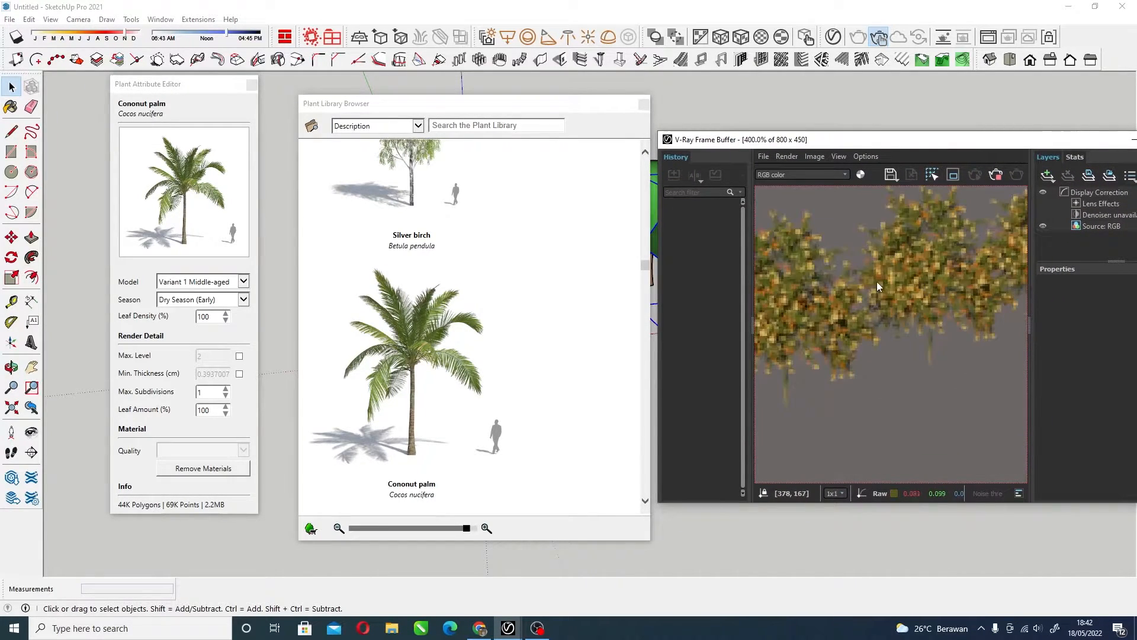
scroll(876, 282, down, 1)
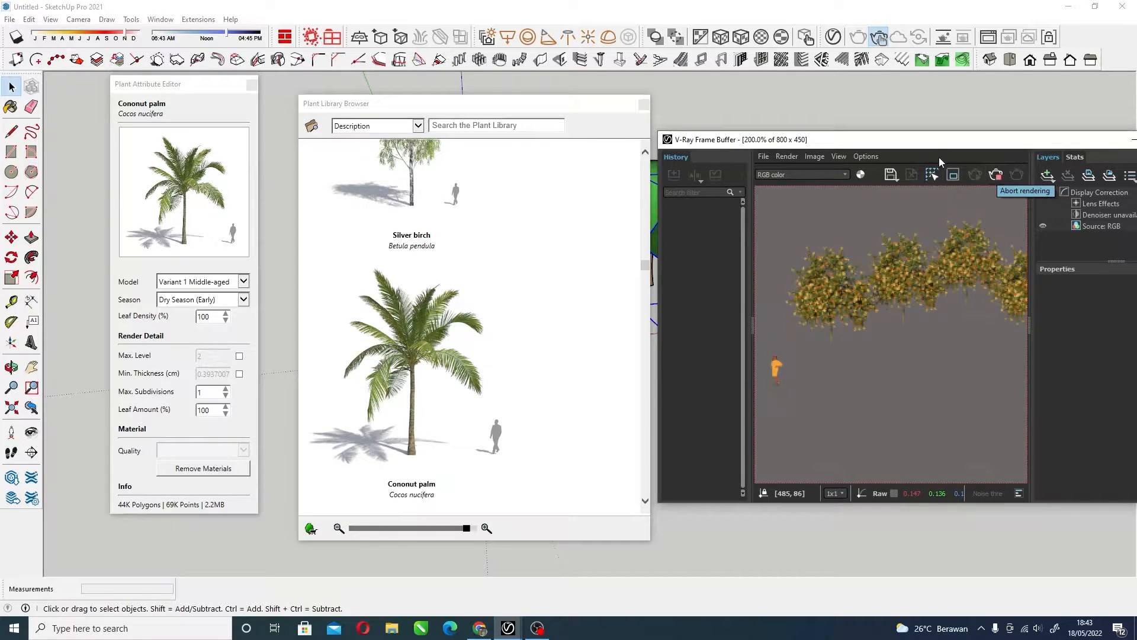
mouse_move(950, 146)
mouse_down()
mouse_move(585, 219)
mouse_move(965, 141)
mouse_move(983, 148)
mouse_move(971, 147)
mouse_up()
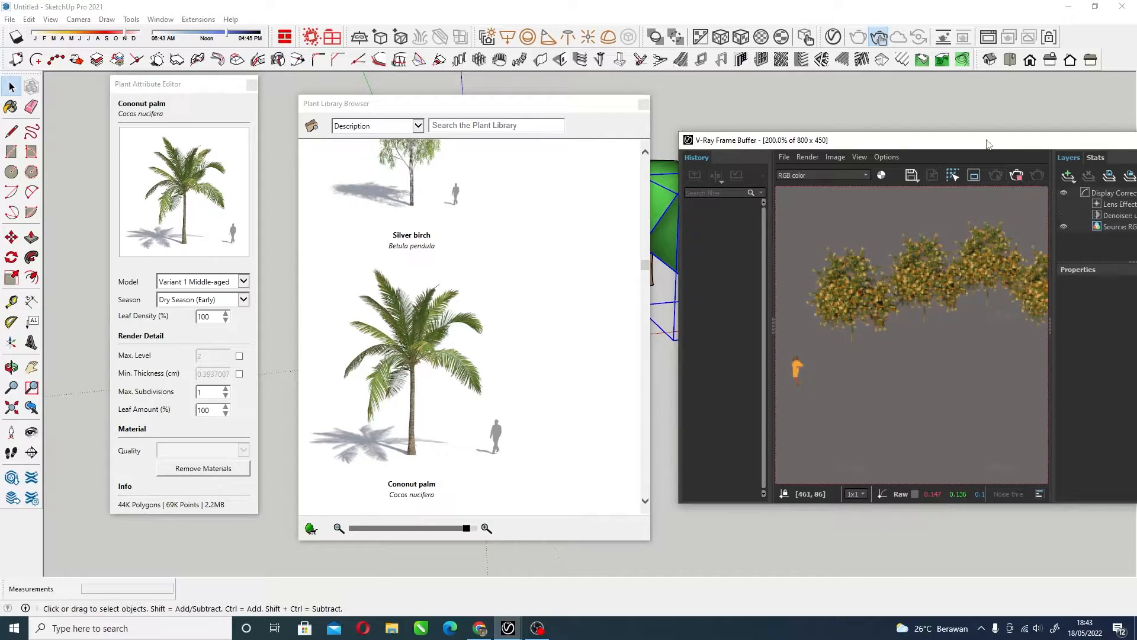
drag(988, 142, 946, 121)
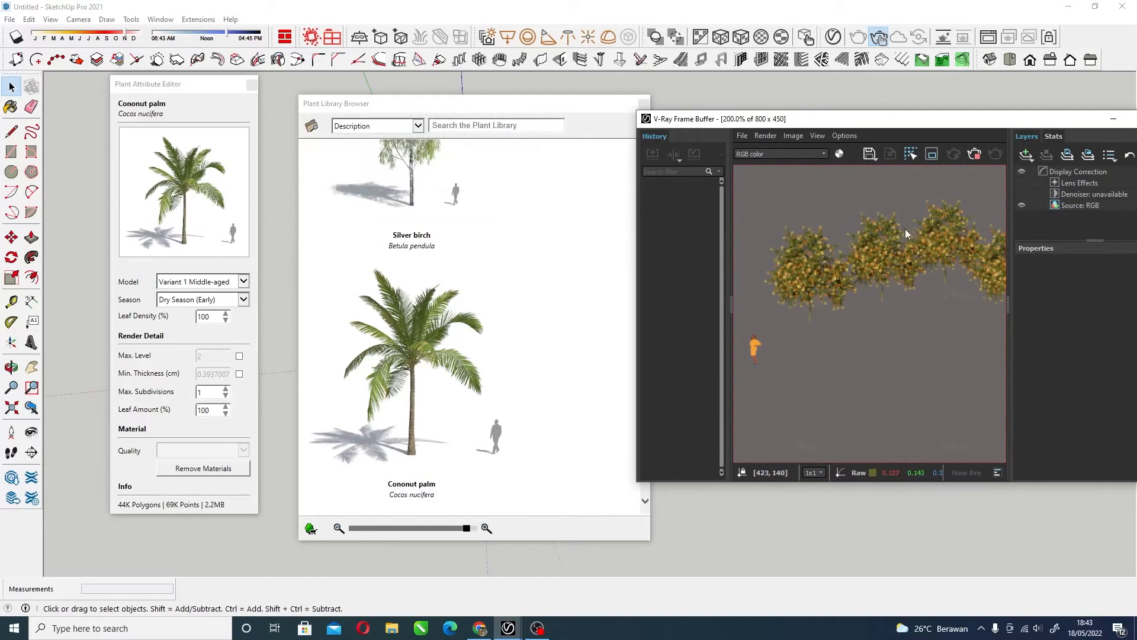
Replace the selected palm with the Silver birch from the library, keeping the unused materials in SketchUp
mouse_move(465, 317)
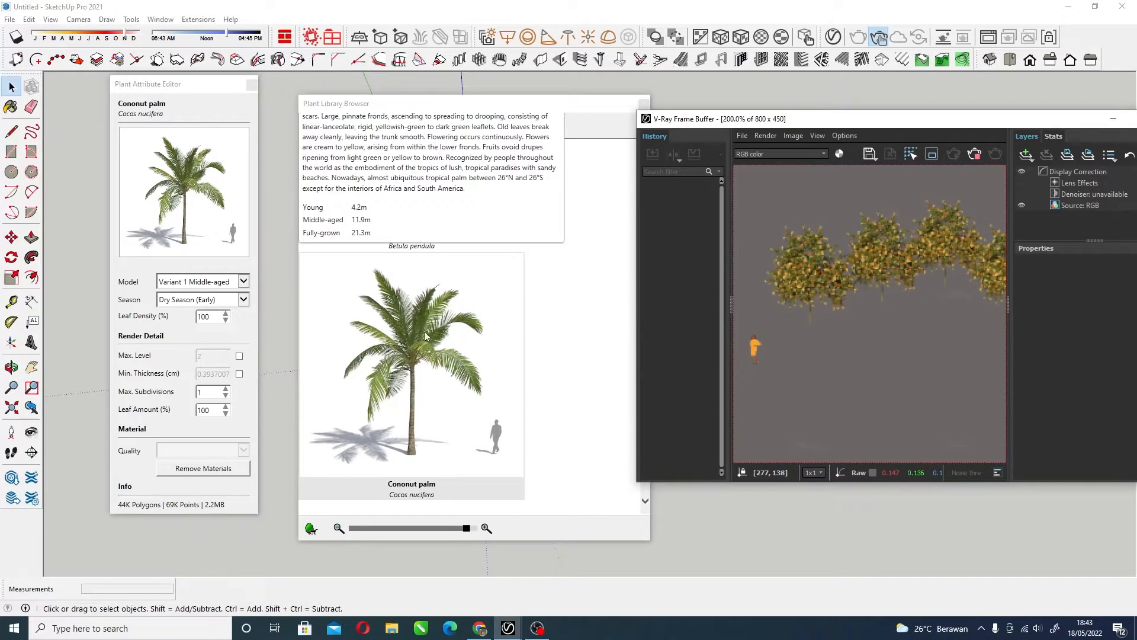
scroll(421, 330, up, 3)
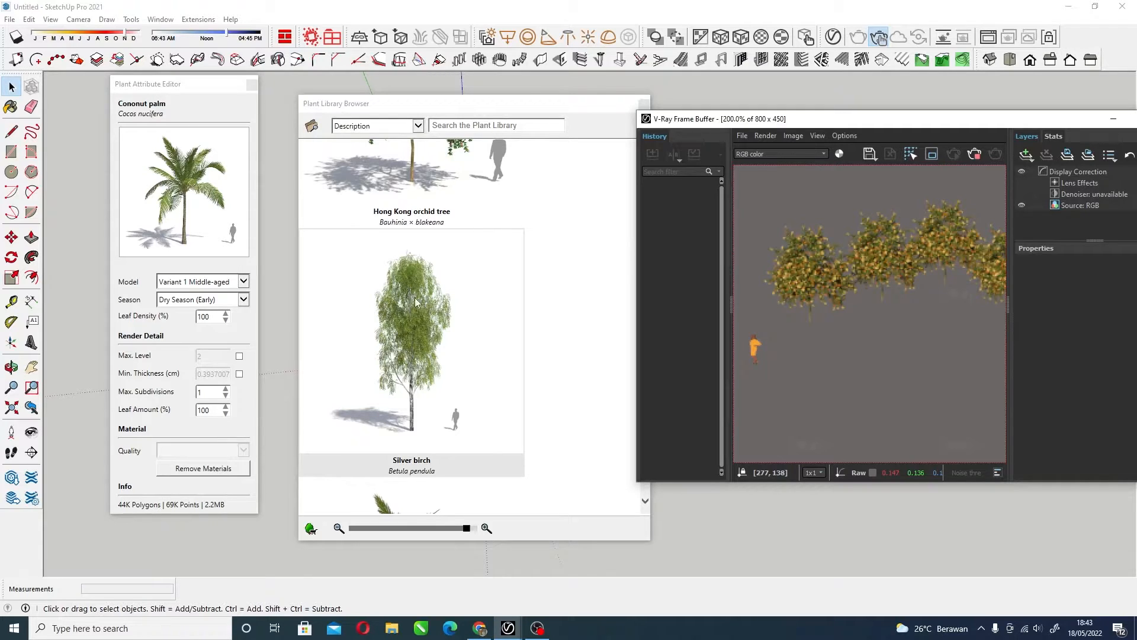
scroll(450, 353, down, 2)
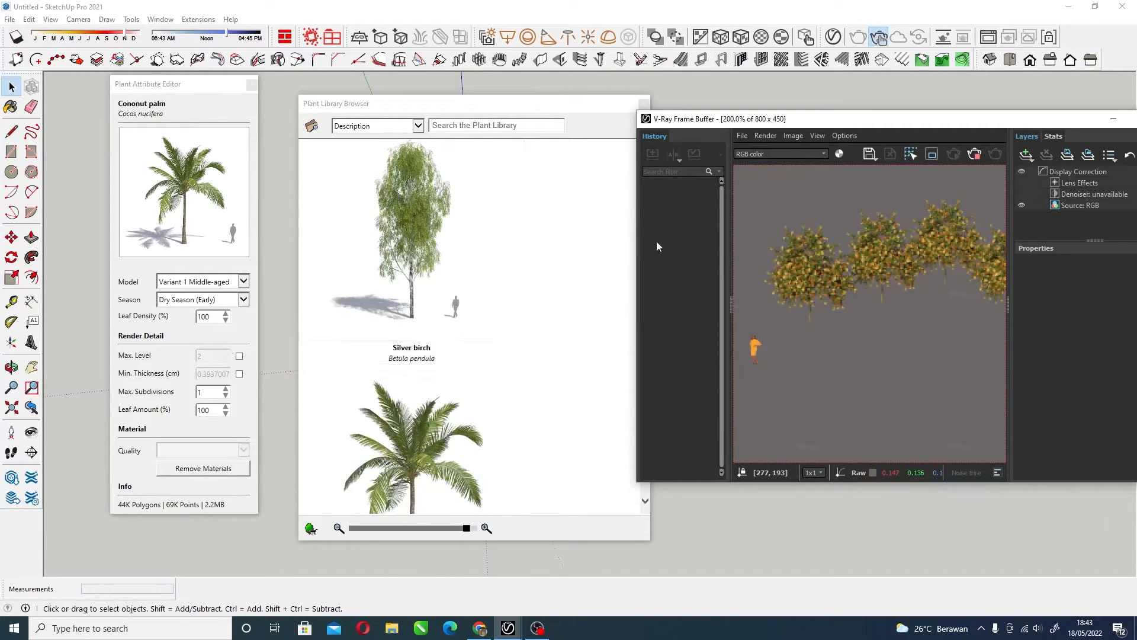
drag(840, 123, 956, 168)
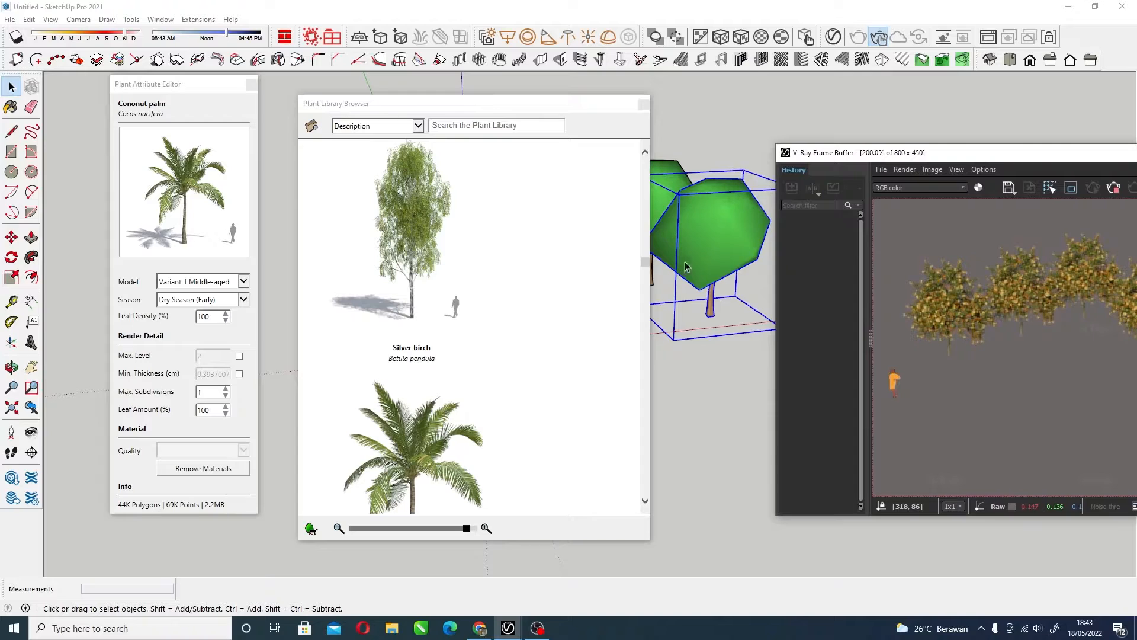
drag(1030, 154, 850, 117)
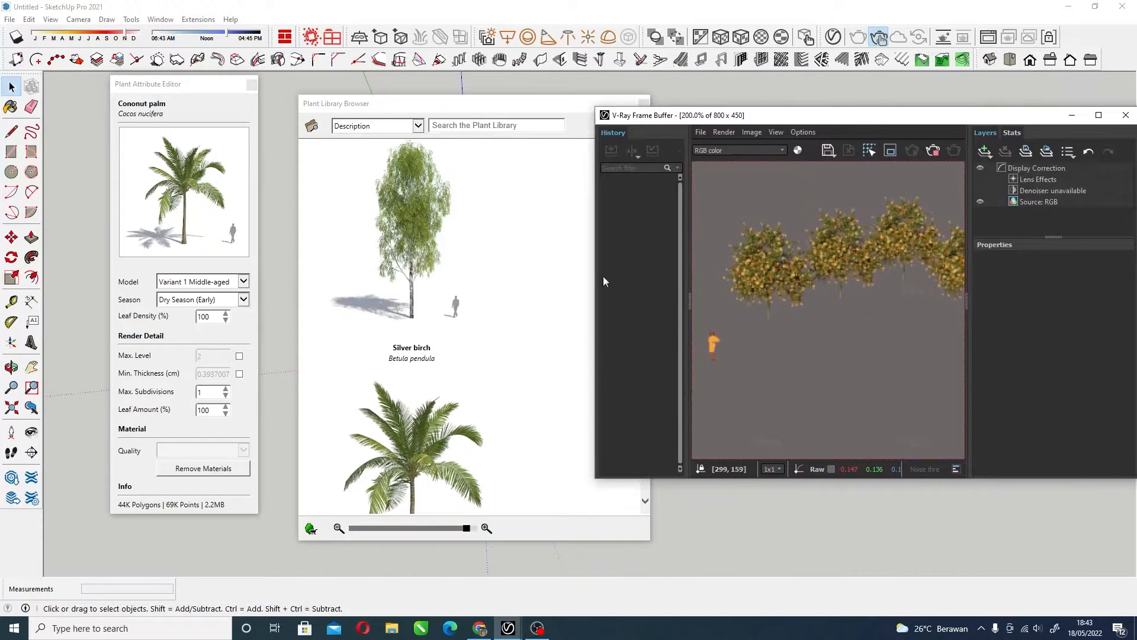
double_click(415, 226)
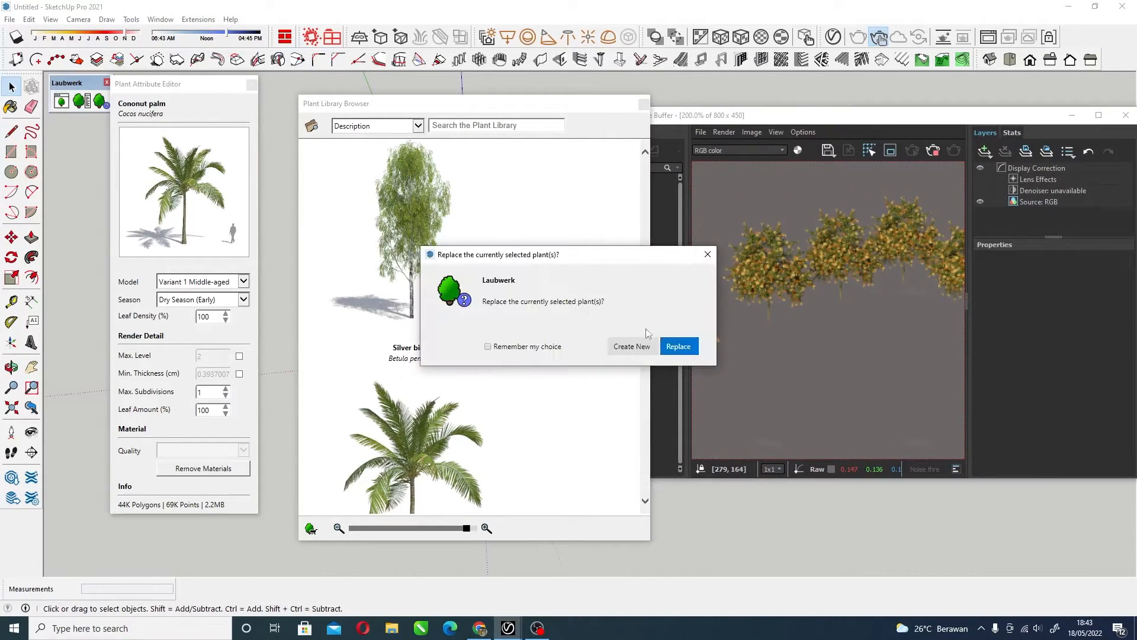
click(678, 346)
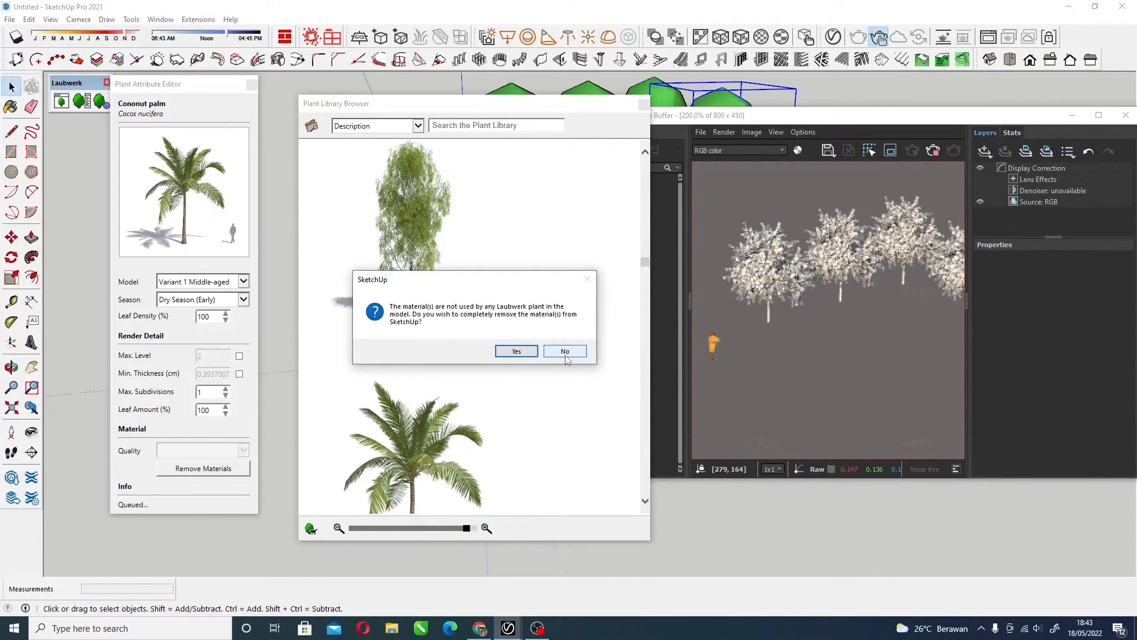
click(572, 353)
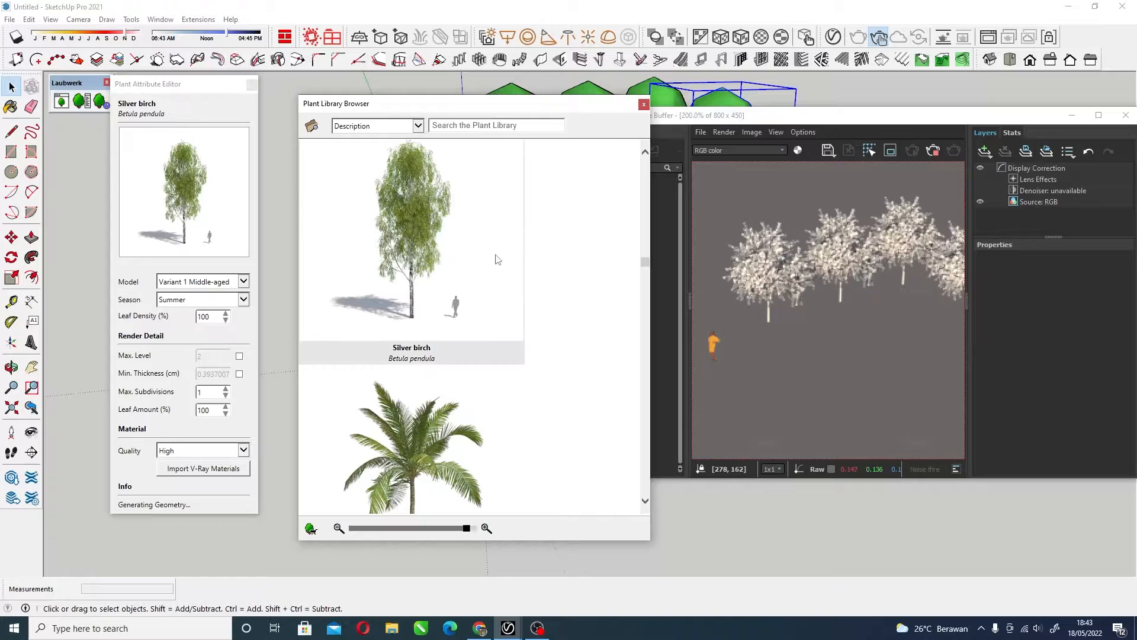
Widen the frame buffer and reposition it to compare the rendered trees with the birch preview and the trees in the model
drag(903, 116, 850, 108)
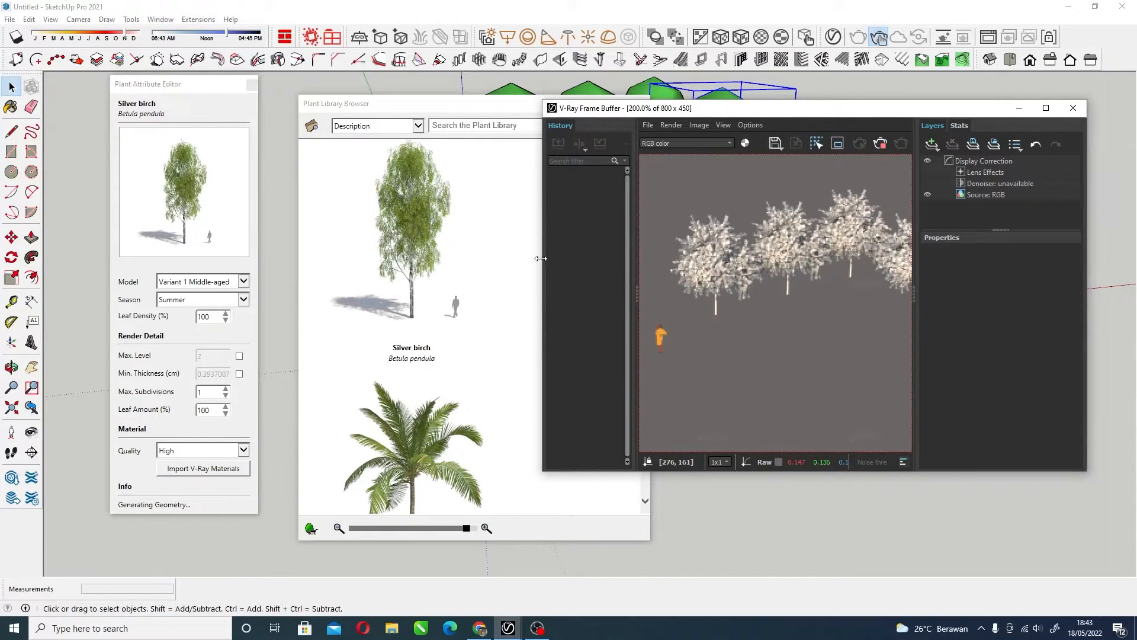
drag(543, 258, 420, 260)
drag(840, 127, 950, 150)
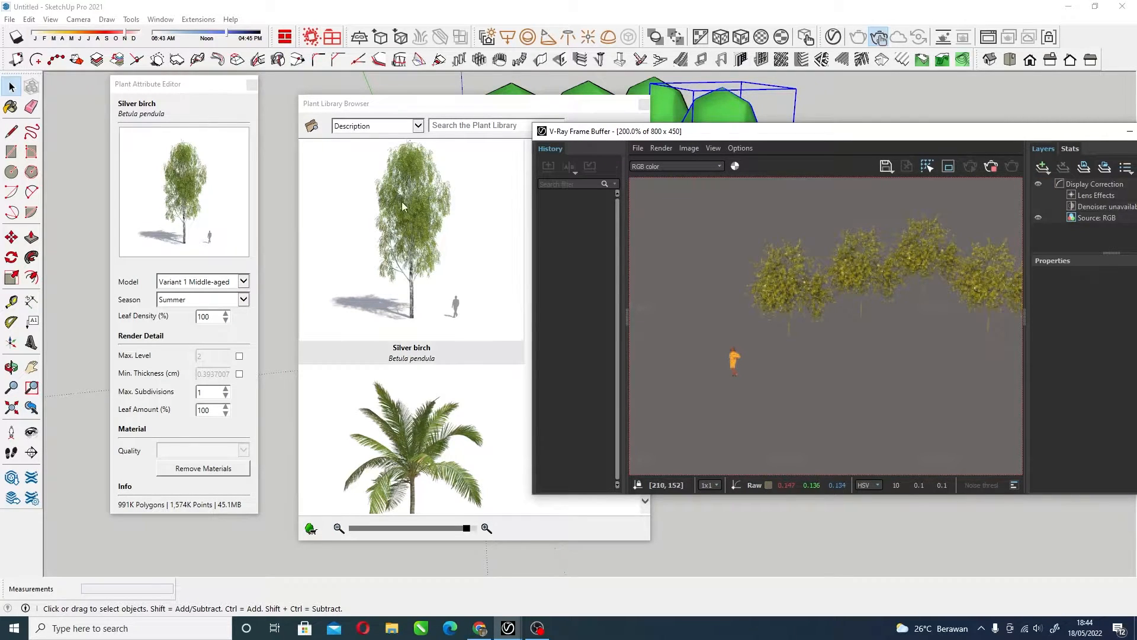
drag(829, 132, 909, 323)
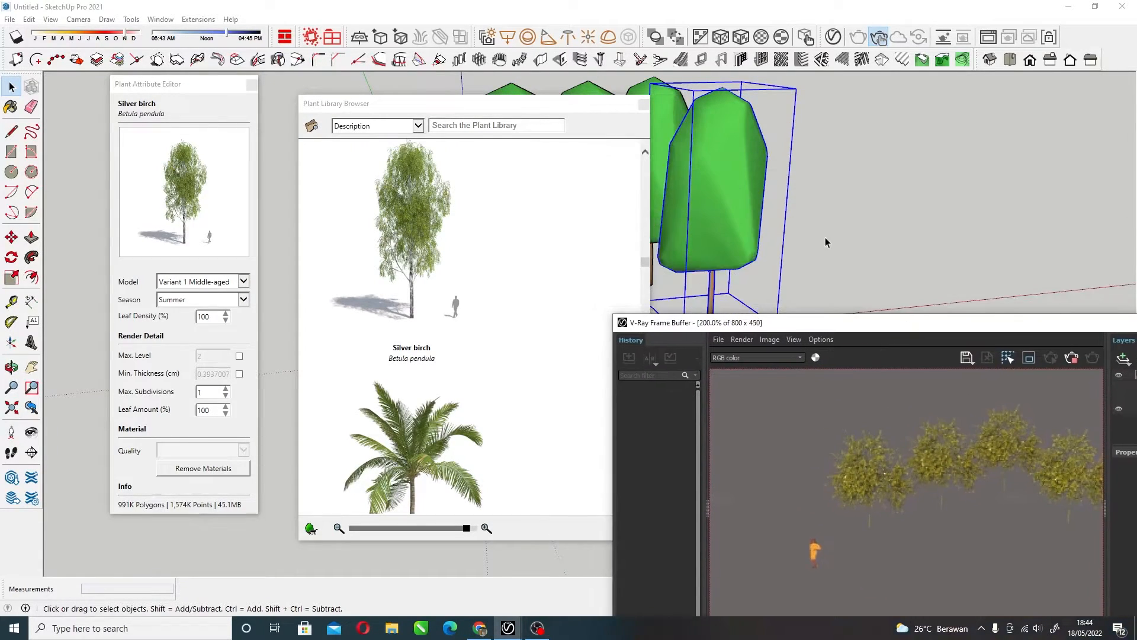
drag(997, 325, 875, 171)
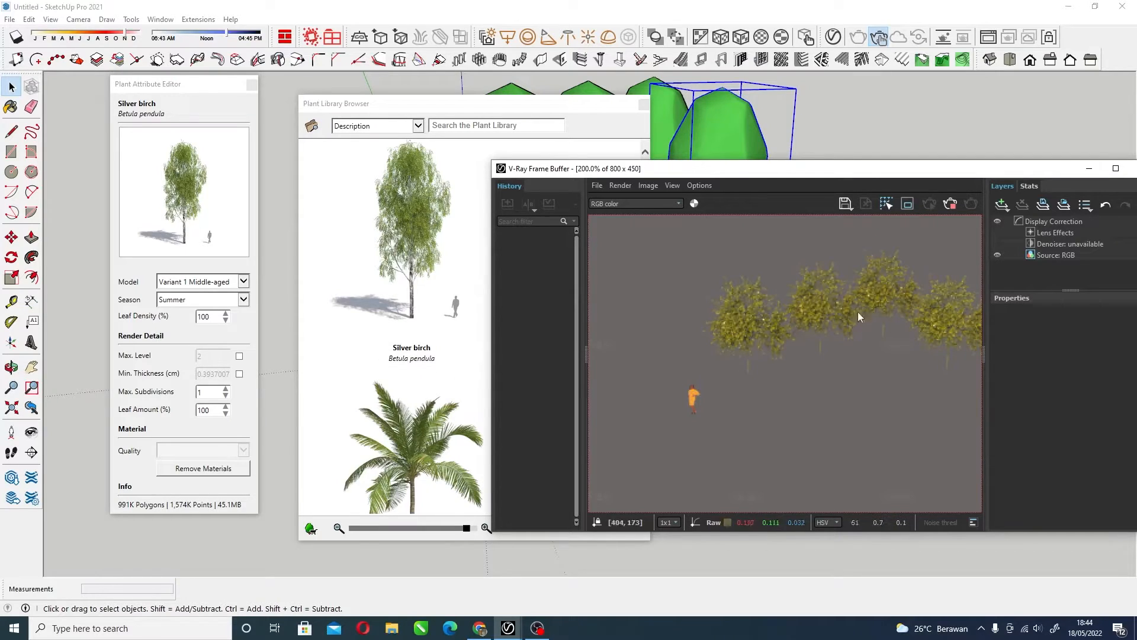
drag(860, 169, 856, 219)
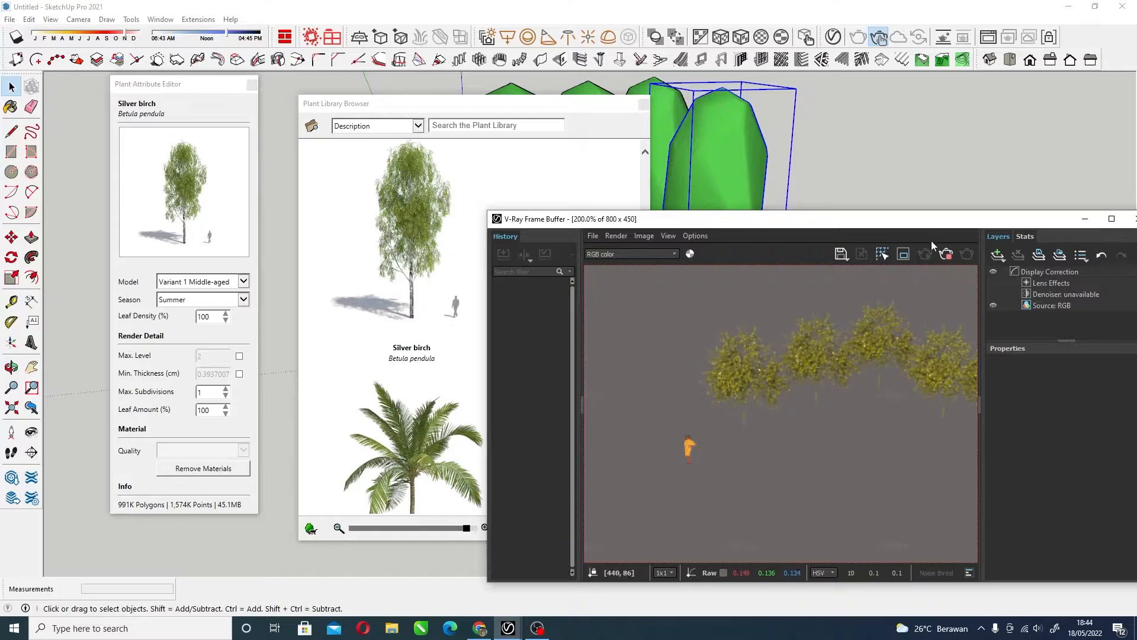
Stop the interactive render and delete the existing trees from the model
click(946, 255)
drag(962, 215, 971, 331)
click(839, 191)
middle_drag(894, 193, 851, 262)
click(762, 222)
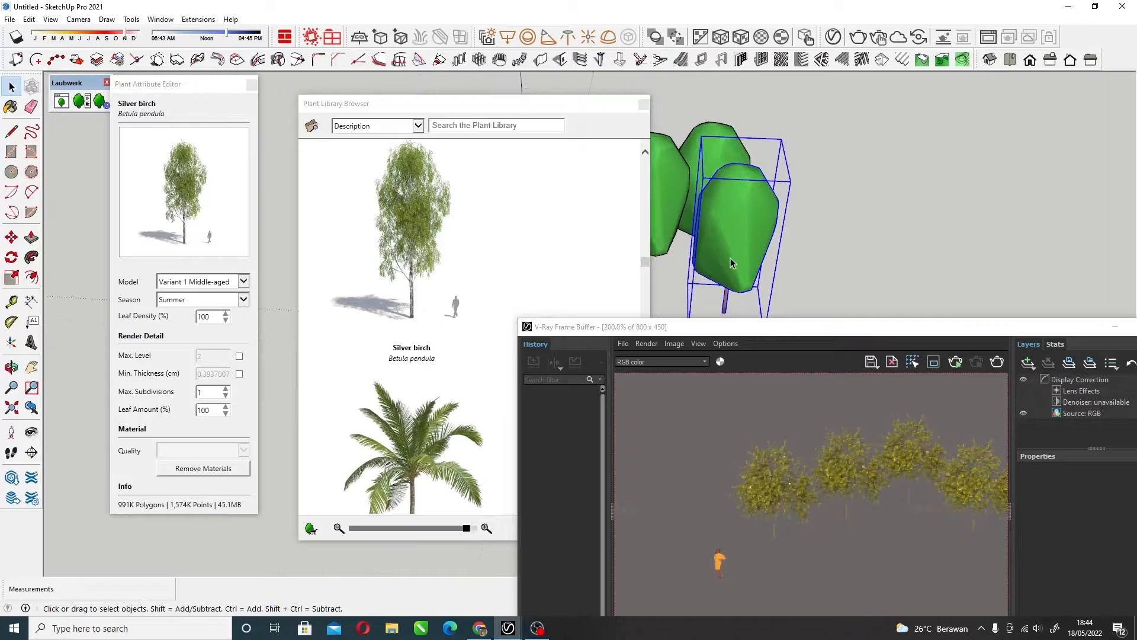
scroll(730, 258, down, 5)
click(690, 217)
scroll(848, 241, down, 2)
key(Delete)
click(684, 235)
key(Delete)
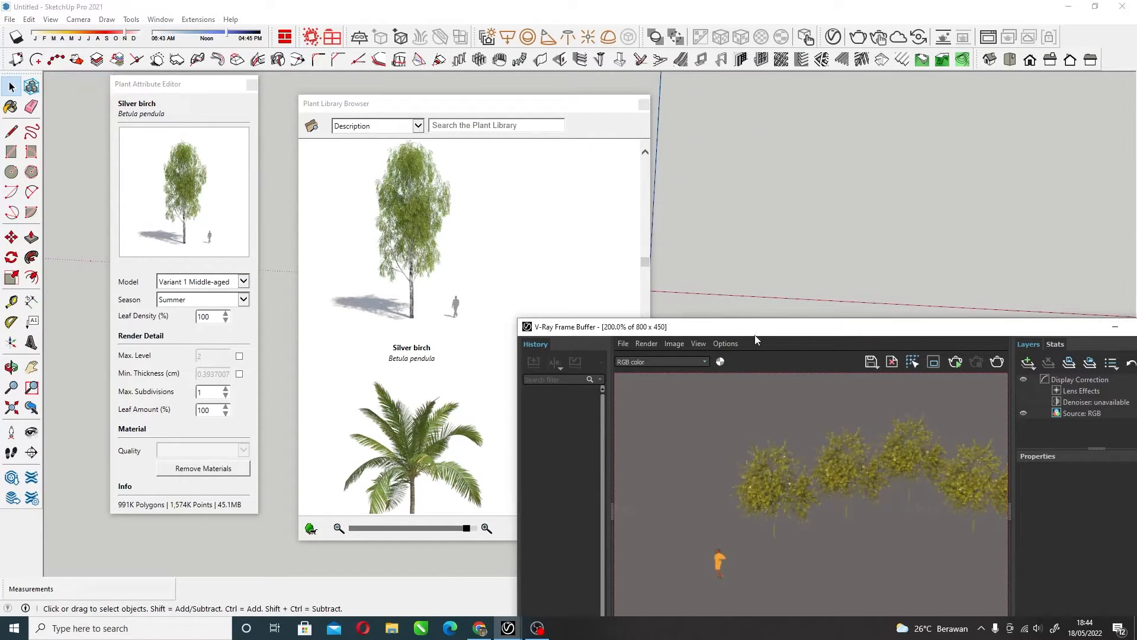
Place one coconut palm from the plant library in the empty model
drag(757, 332, 816, 181)
click(417, 446)
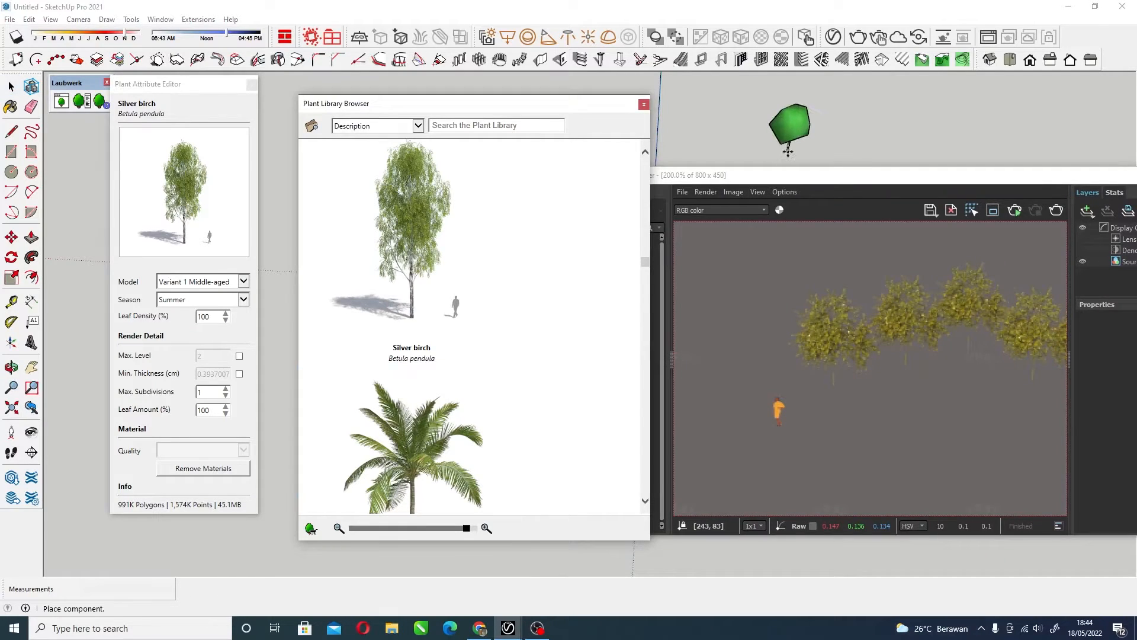
click(753, 163)
Start the interactive render and enlarge the new coconut palm in the frame buffer to examine its materials
click(1012, 185)
drag(1012, 185, 917, 131)
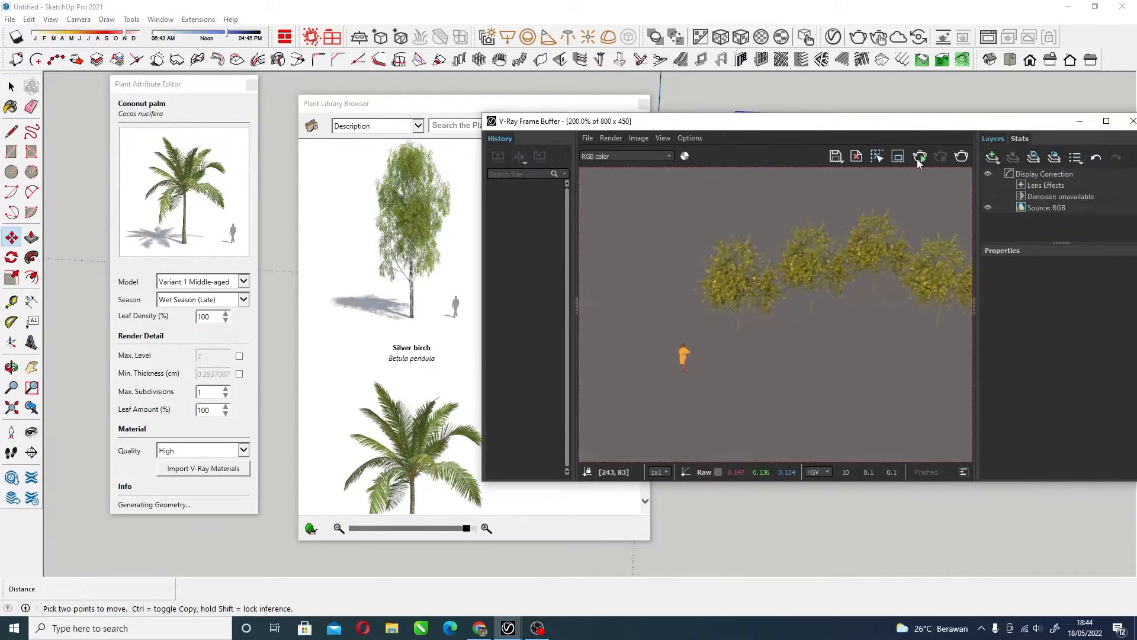
click(920, 158)
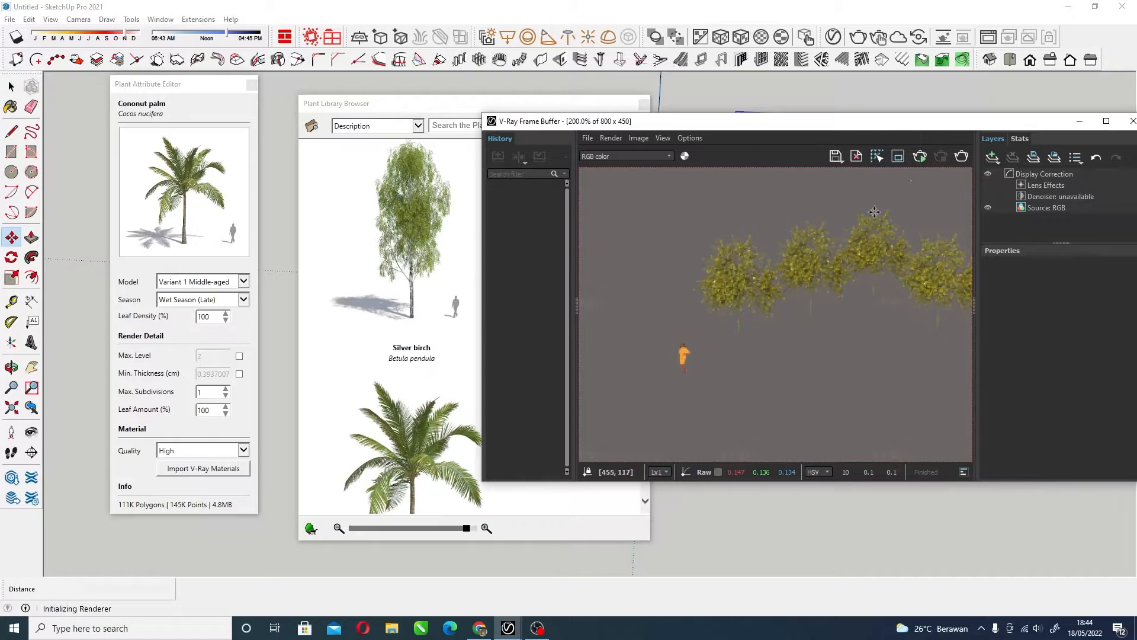
mouse_move(936, 122)
mouse_down()
mouse_move(849, 158)
mouse_move(837, 197)
mouse_move(824, 153)
mouse_move(593, 161)
mouse_up()
scroll(790, 130, up, 4)
scroll(792, 130, up, 3)
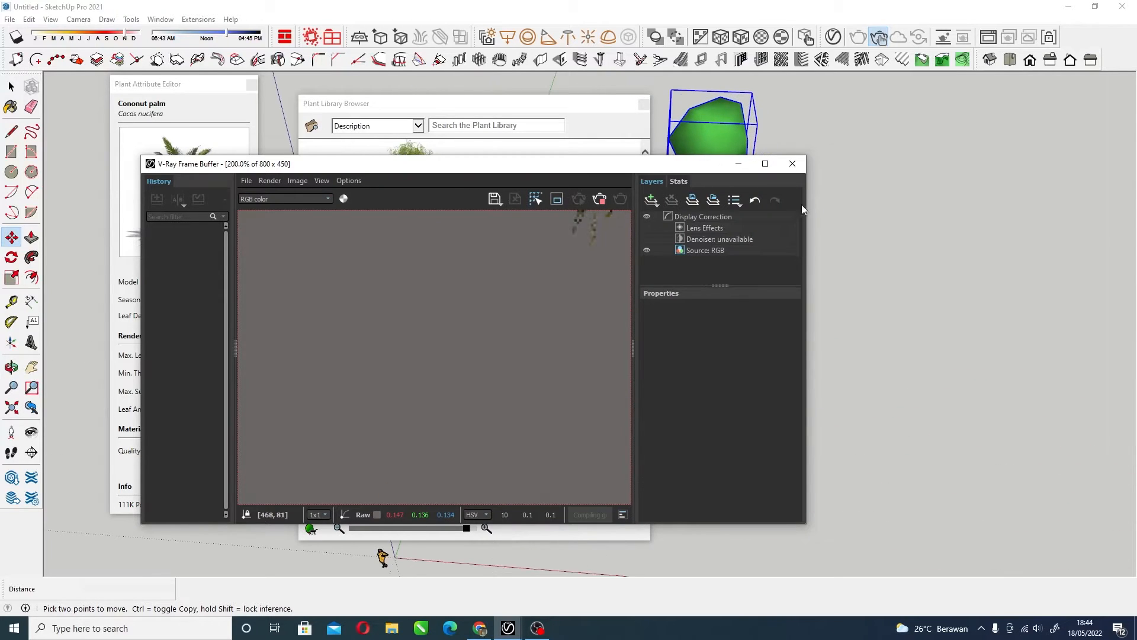
middle_drag(540, 365, 491, 445)
scroll(457, 378, up, 1)
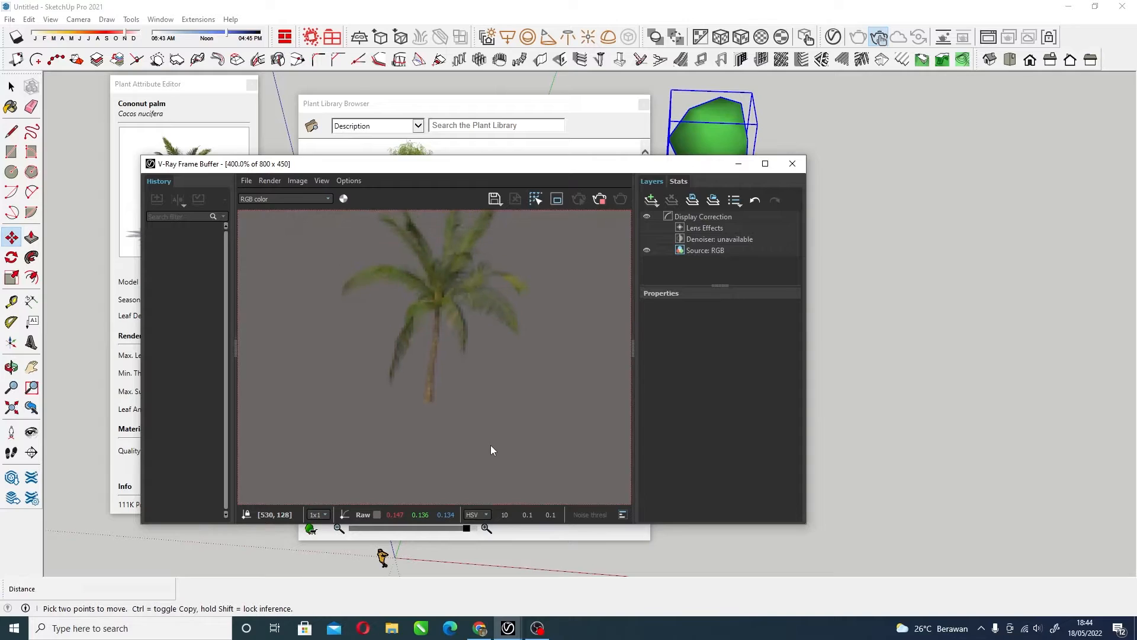
middle_drag(453, 297, 486, 322)
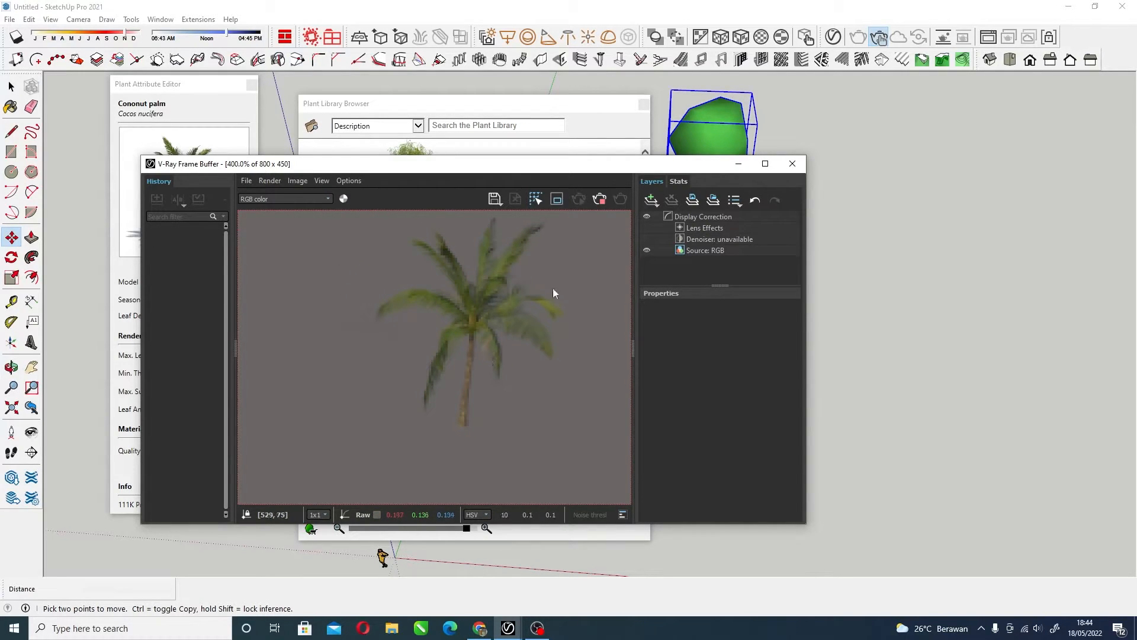
Reposition and heighten the frame buffer to compare the rendered palm with its plant preview and the tree in the model
drag(571, 172, 894, 245)
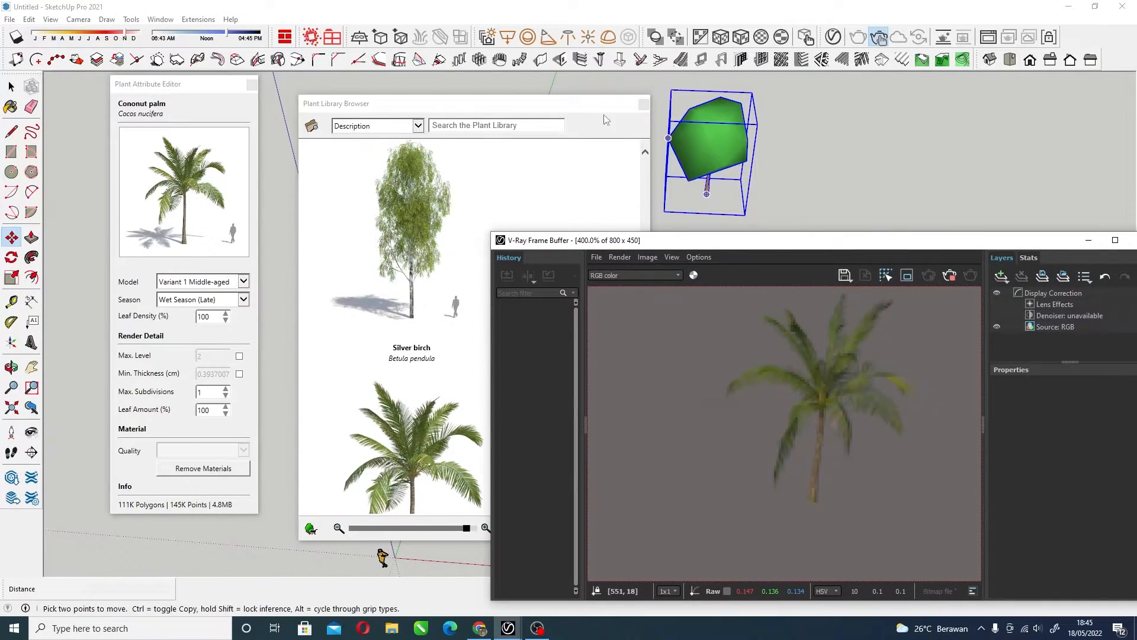
mouse_move(884, 248)
mouse_down()
mouse_move(731, 208)
mouse_move(862, 254)
mouse_up()
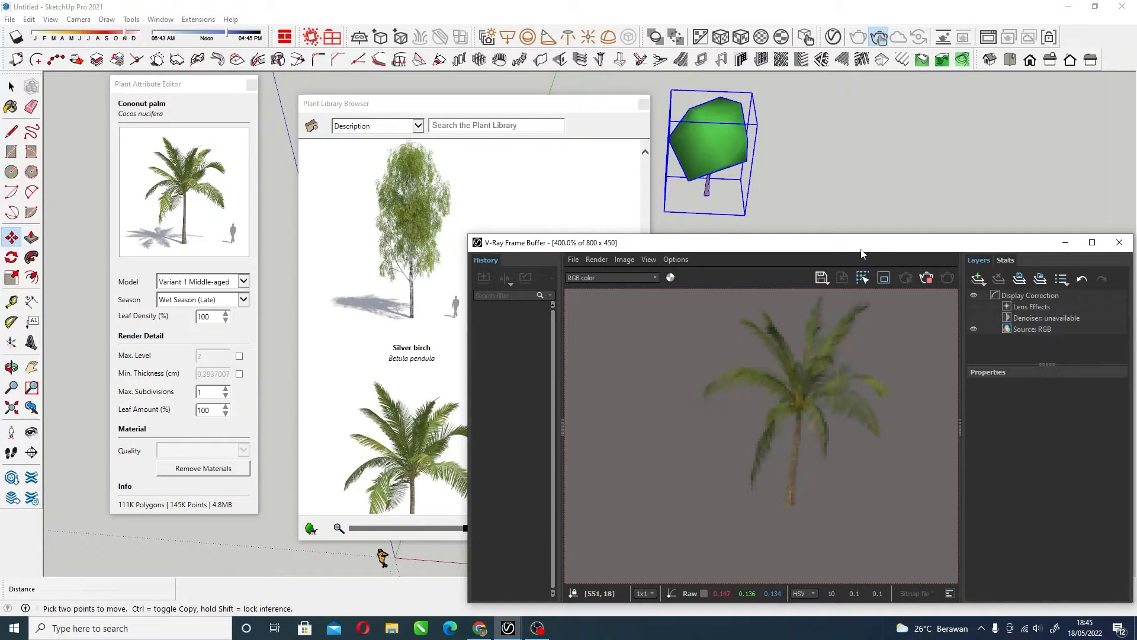
drag(889, 244, 882, 167)
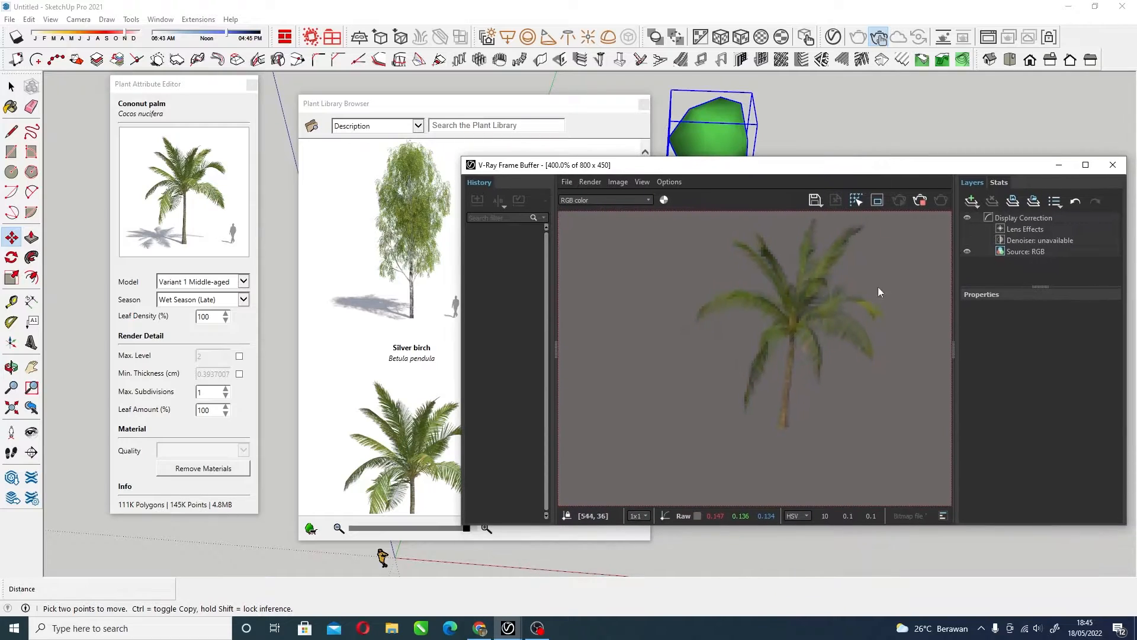
drag(863, 525, 859, 560)
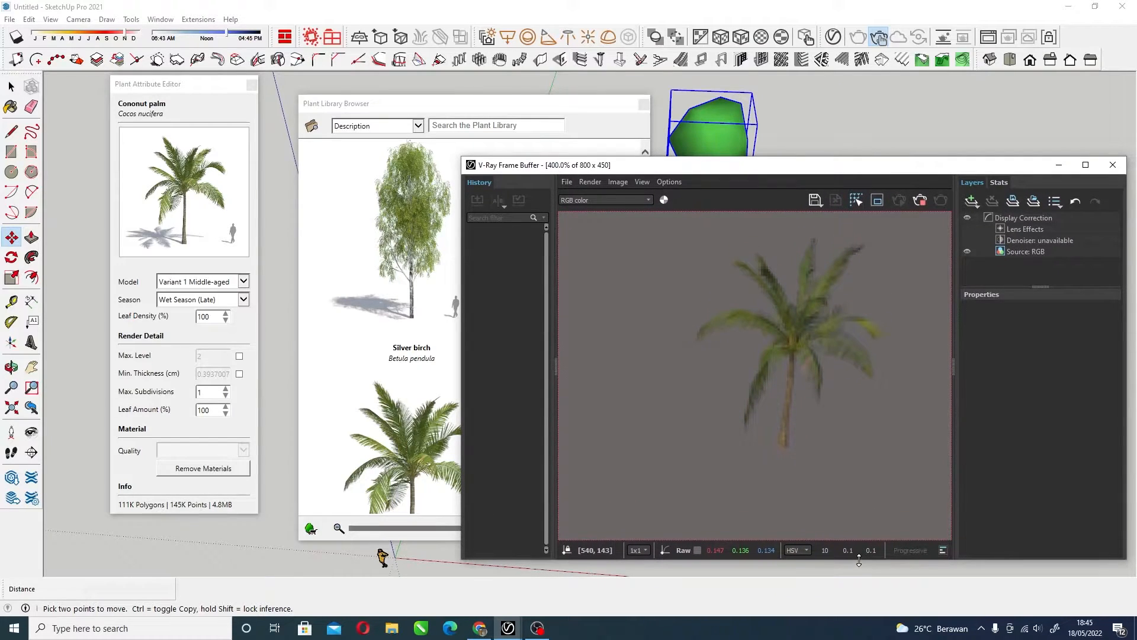
drag(847, 171, 900, 171)
drag(819, 181, 959, 172)
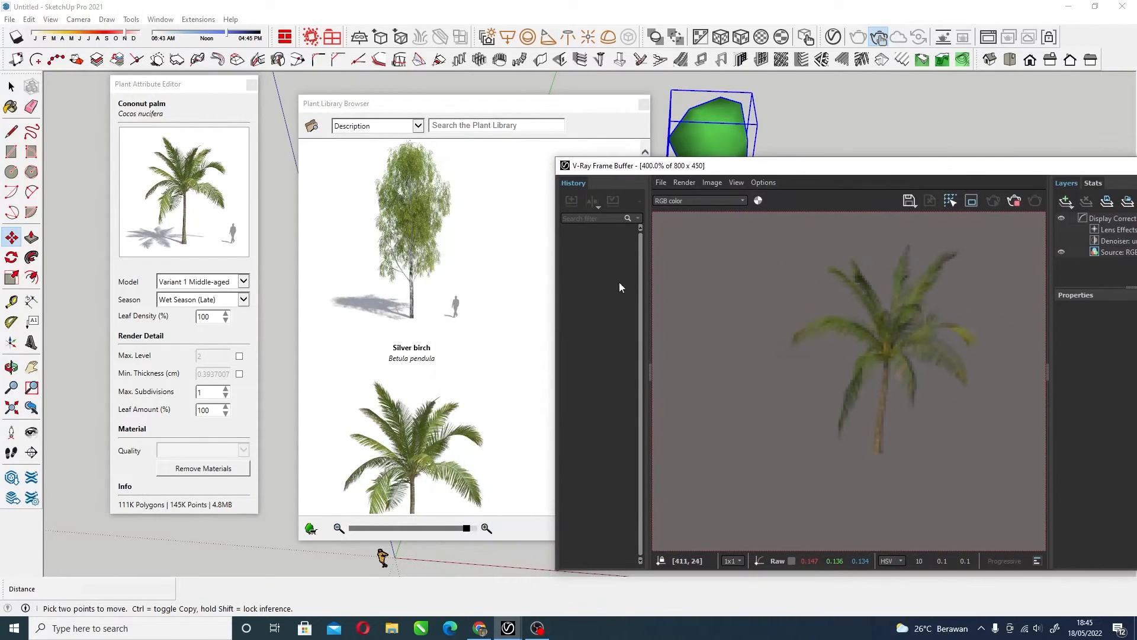
click(537, 628)
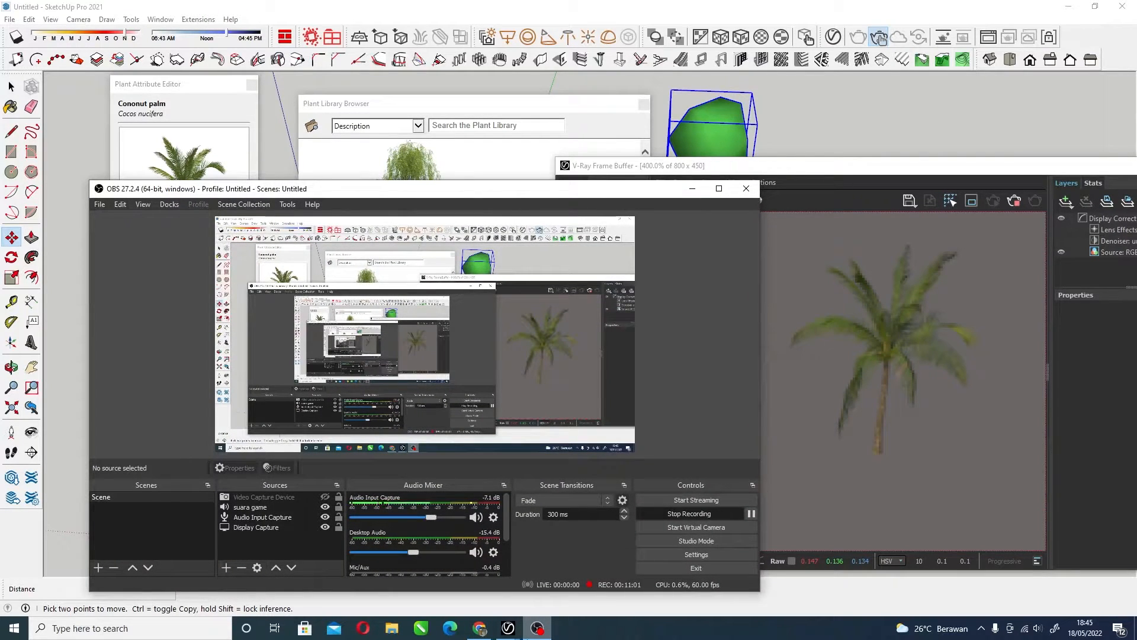
click(536, 627)
mouse_move(895, 168)
mouse_down()
mouse_move(910, 171)
mouse_move(723, 172)
mouse_move(737, 175)
mouse_up()
drag(790, 189, 793, 189)
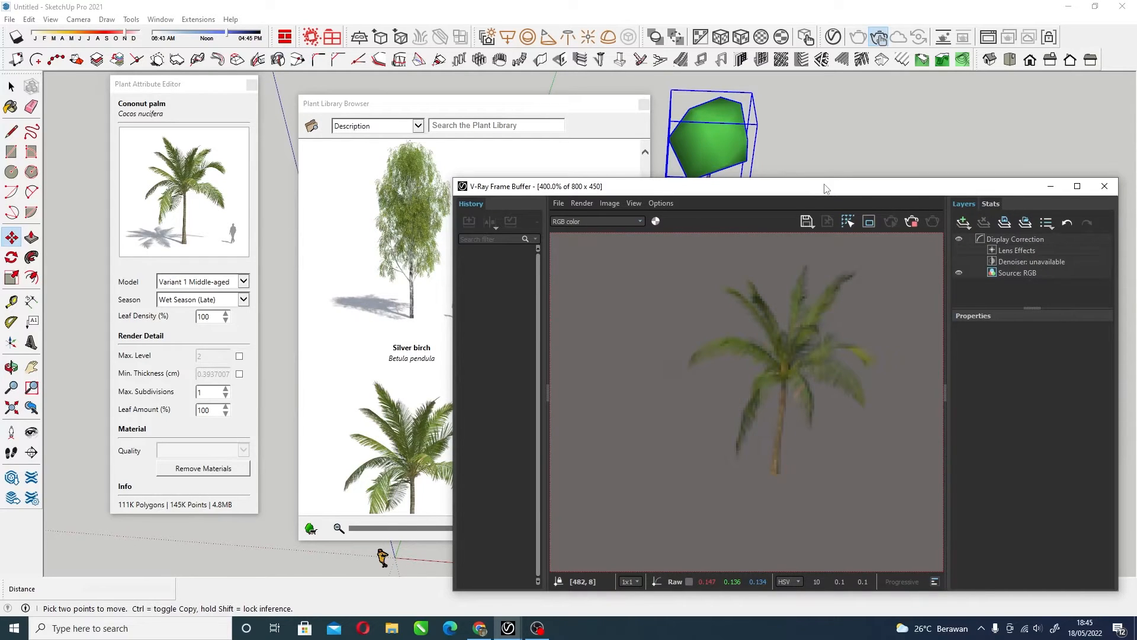
drag(826, 188, 907, 205)
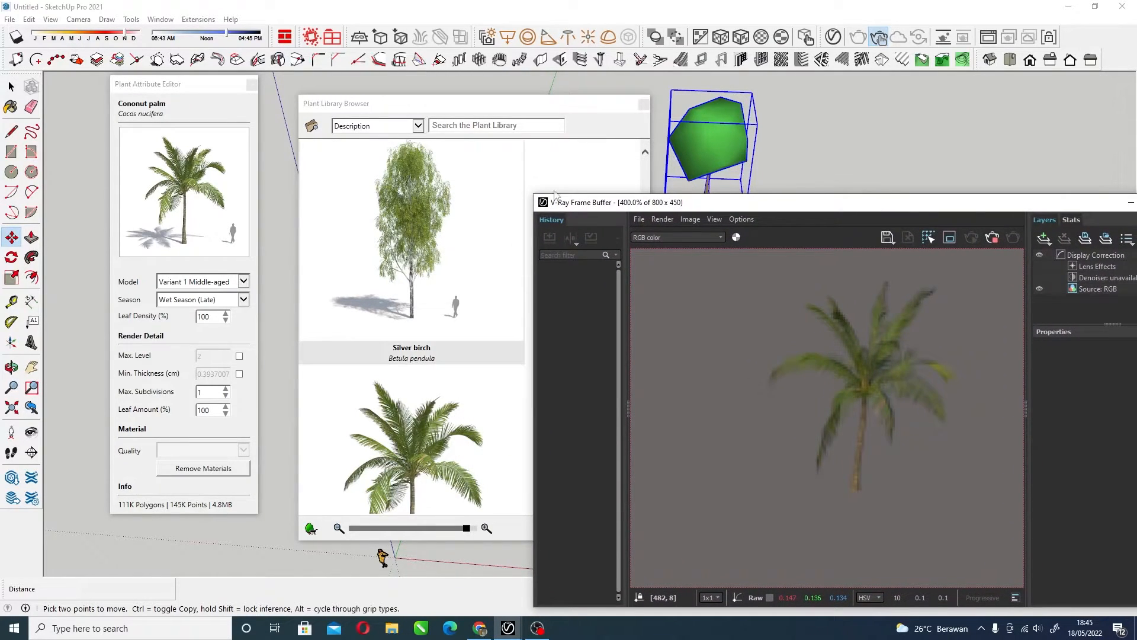
mouse_move(894, 211)
mouse_down()
mouse_move(856, 178)
mouse_move(786, 169)
mouse_move(869, 202)
mouse_move(898, 191)
mouse_move(881, 180)
mouse_up()
Arrange the Plant Attribute Editor, Plant Library Browser and frame buffer side by side with less overlap
click(533, 113)
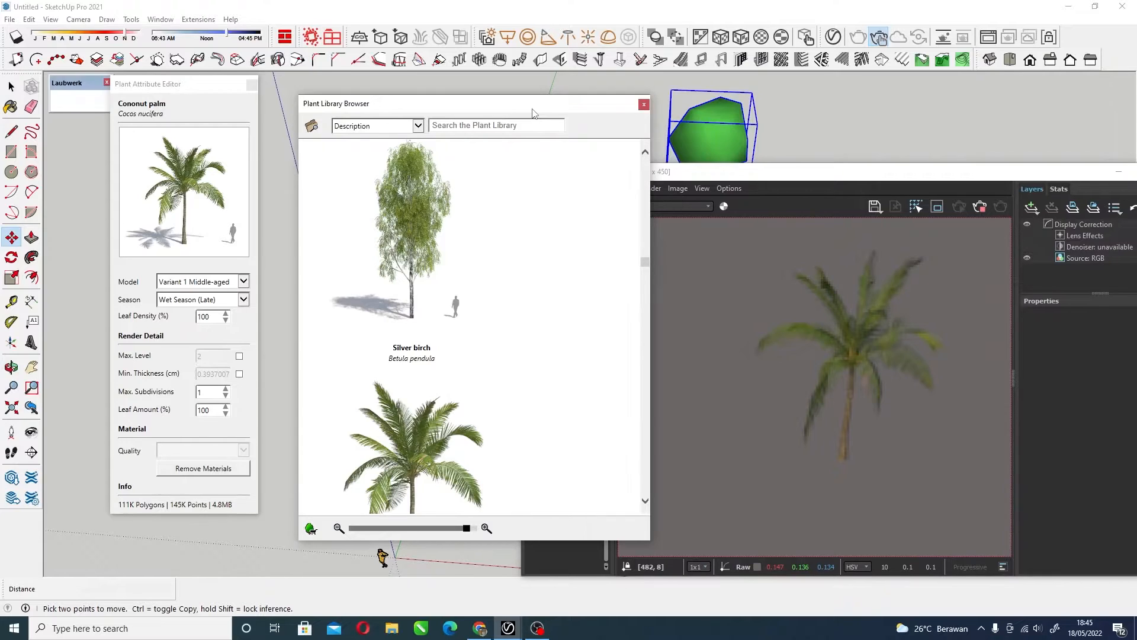
drag(533, 113, 508, 122)
drag(203, 86, 138, 89)
drag(473, 123, 397, 92)
click(701, 176)
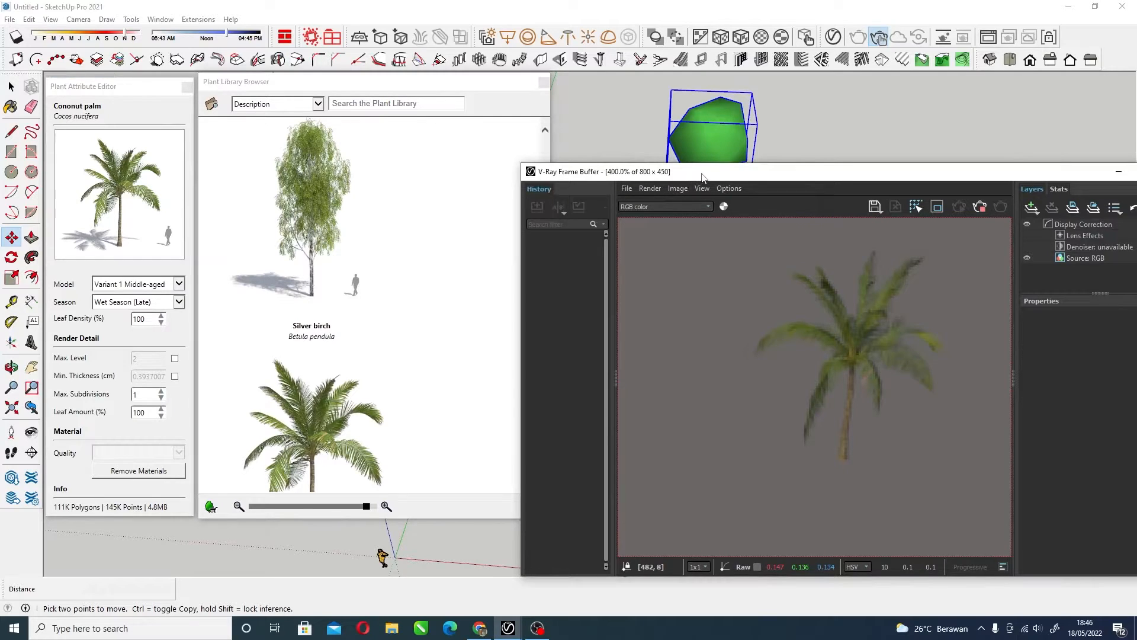
drag(702, 176, 653, 134)
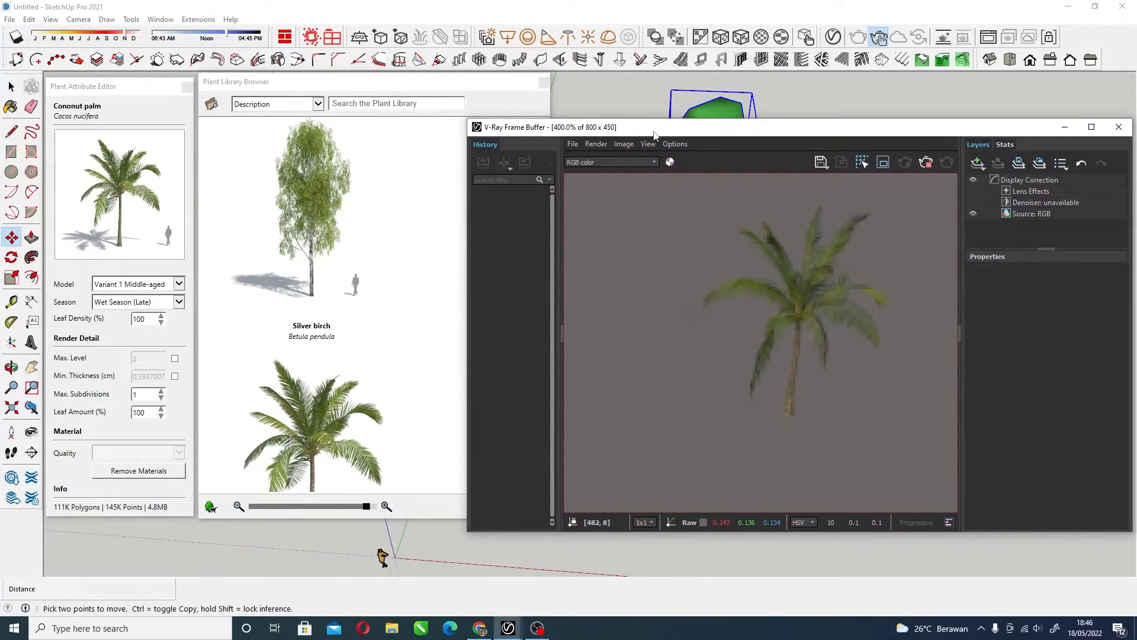
Stop the interactive render, review the rendered palm once more and close the frame buffer
click(928, 168)
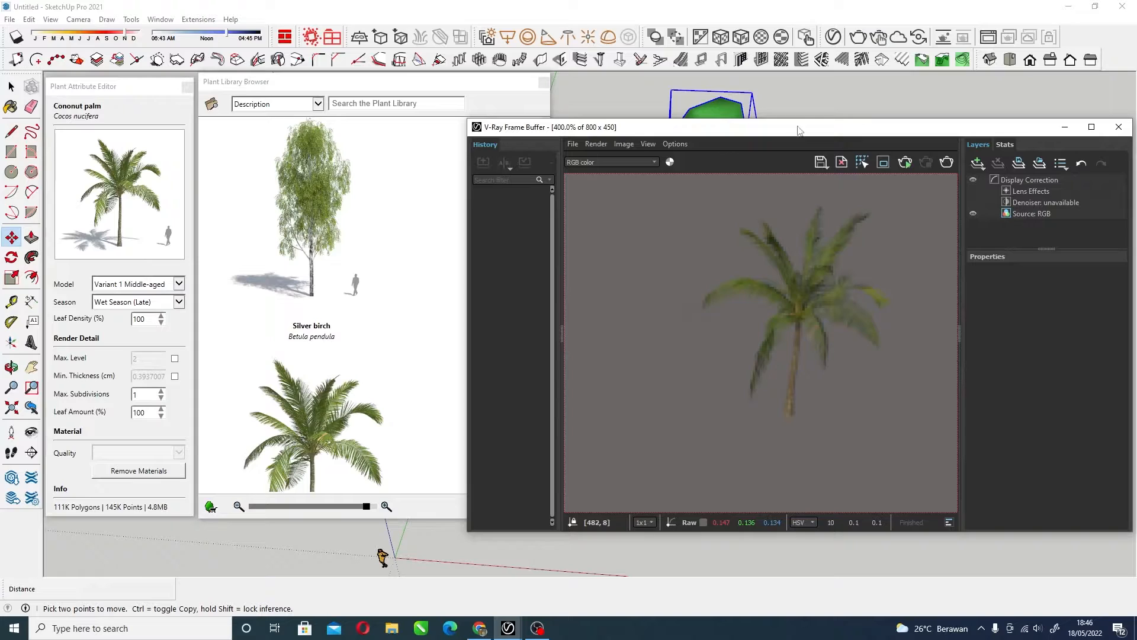
drag(827, 135, 825, 179)
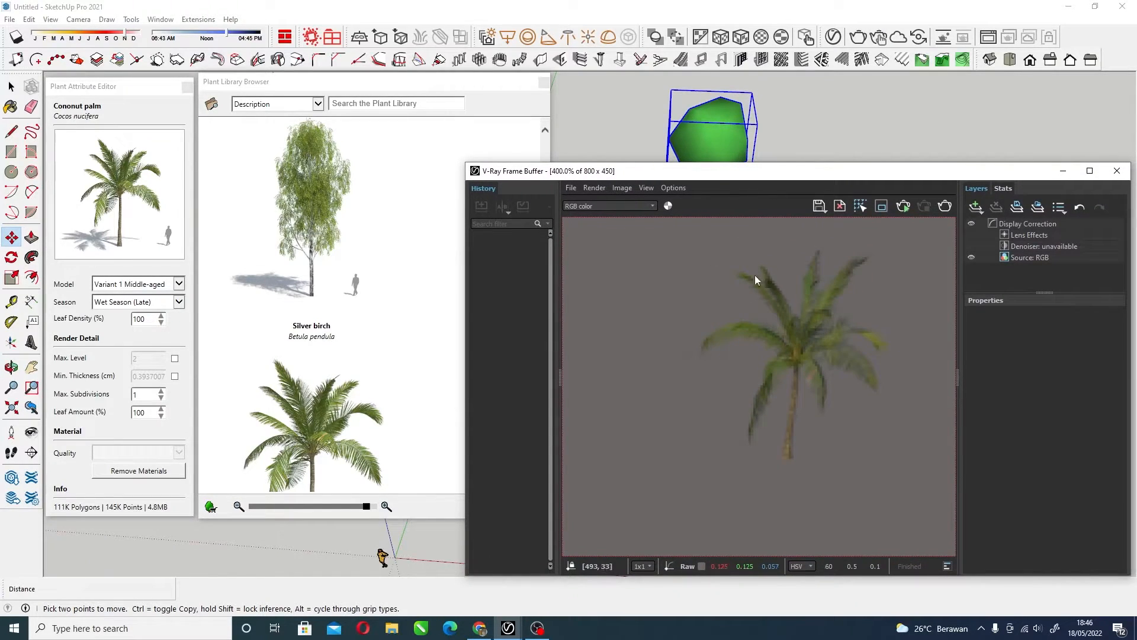
drag(903, 175, 818, 171)
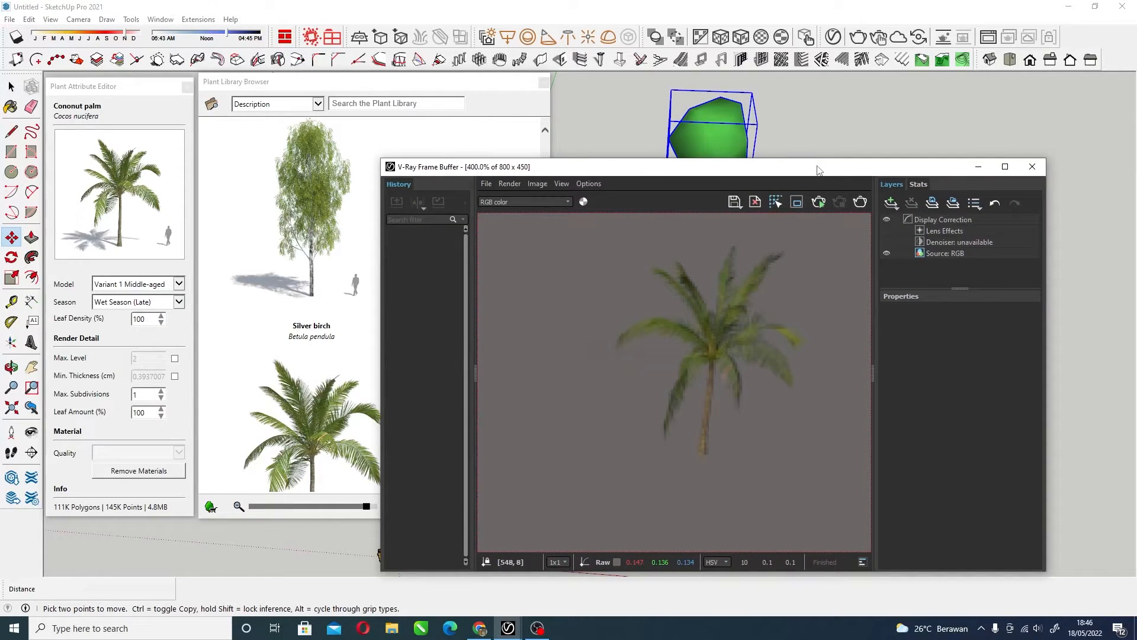
click(1033, 167)
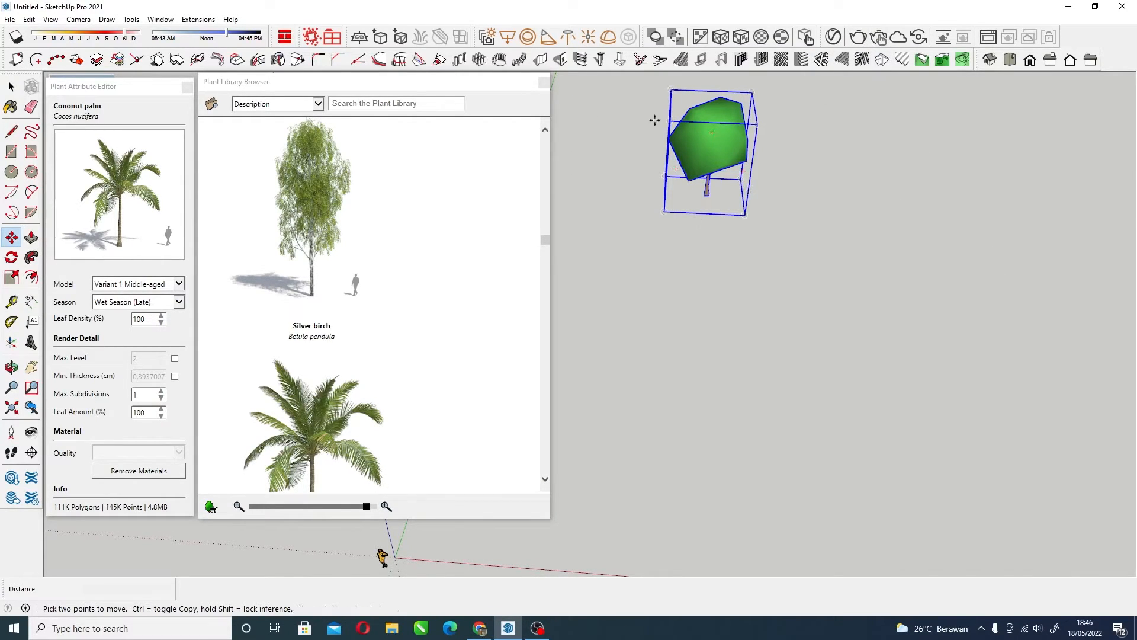
Move the coconut palm about 625 cm and deselect it
click(704, 202)
click(690, 221)
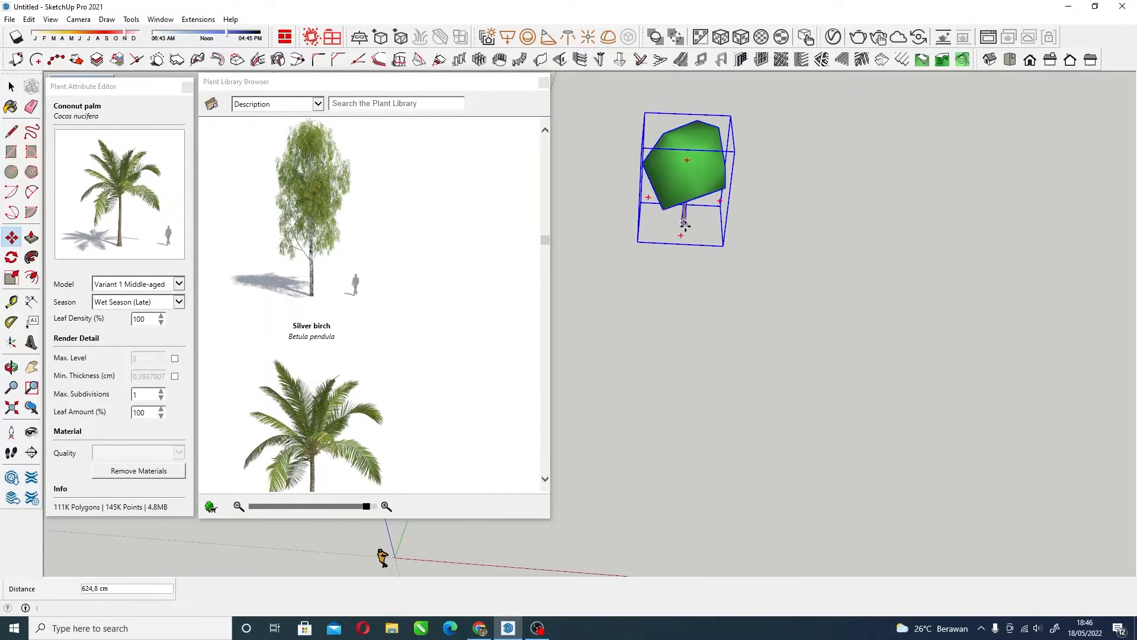
key(space)
click(811, 270)
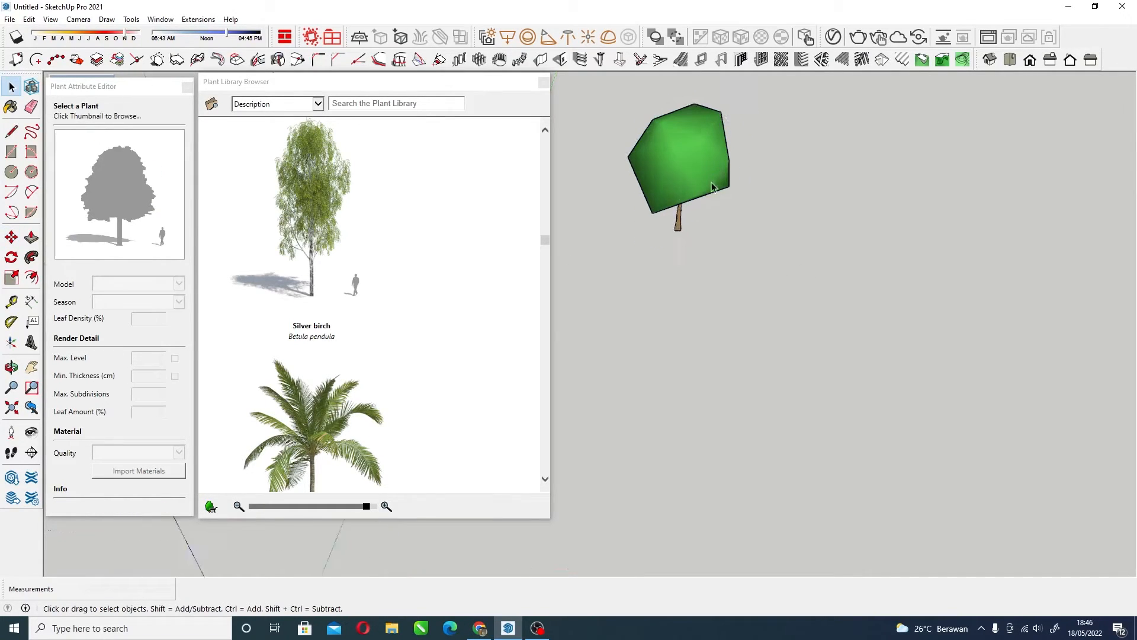
Find the Lipstick palm in the plant library and place one beside the coconut palm
scroll(699, 177, up, 5)
scroll(322, 375, down, 4)
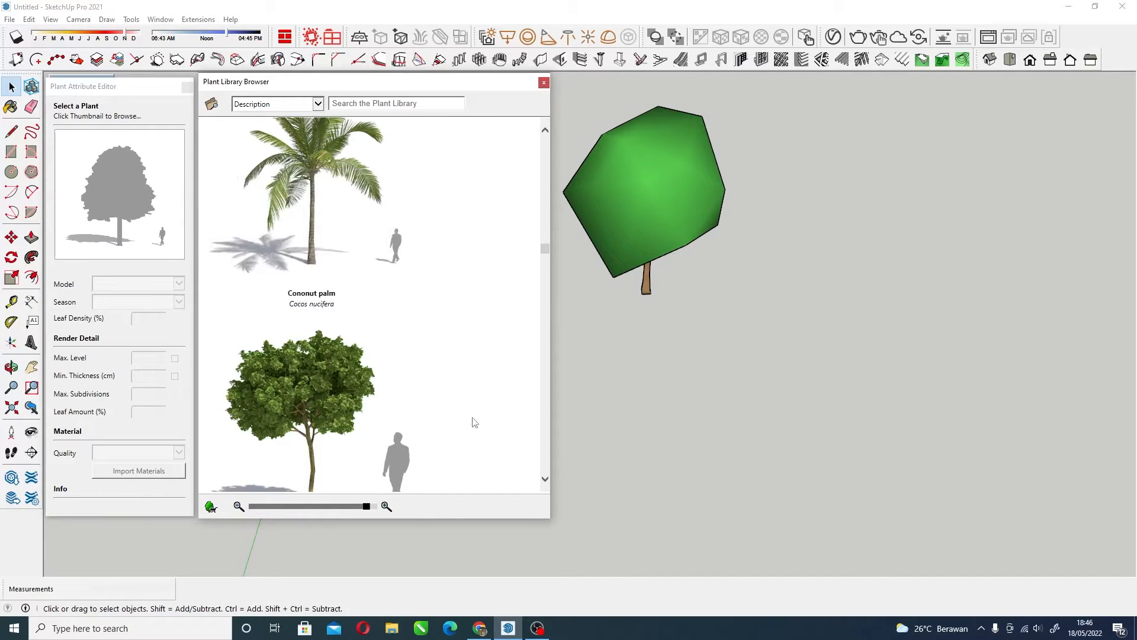
scroll(808, 294, down, 1)
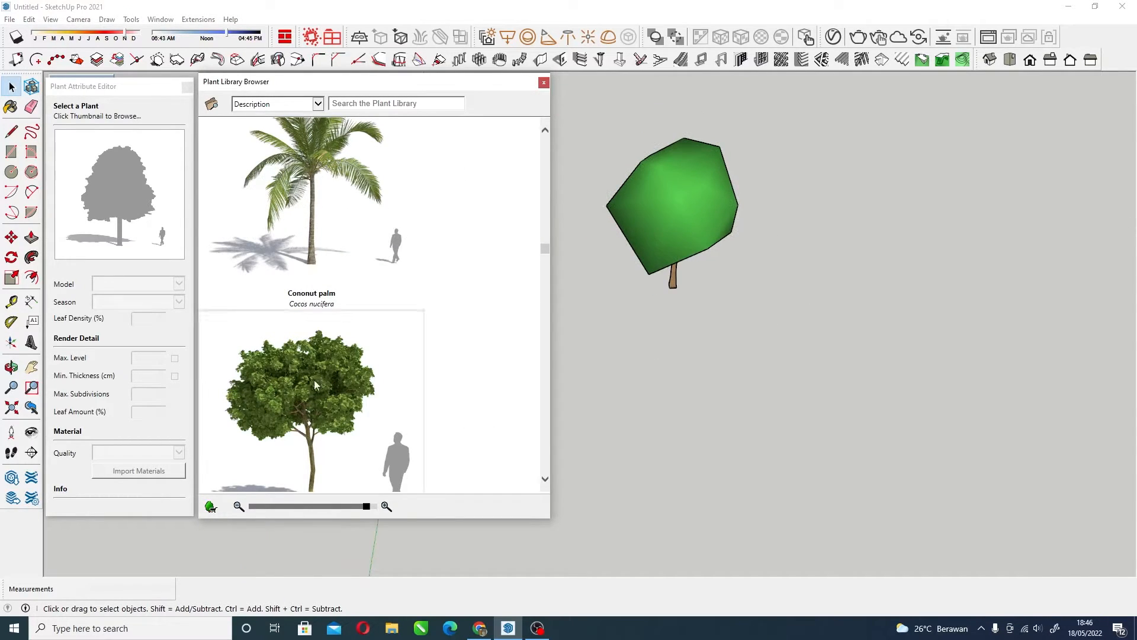
scroll(309, 379, down, 3)
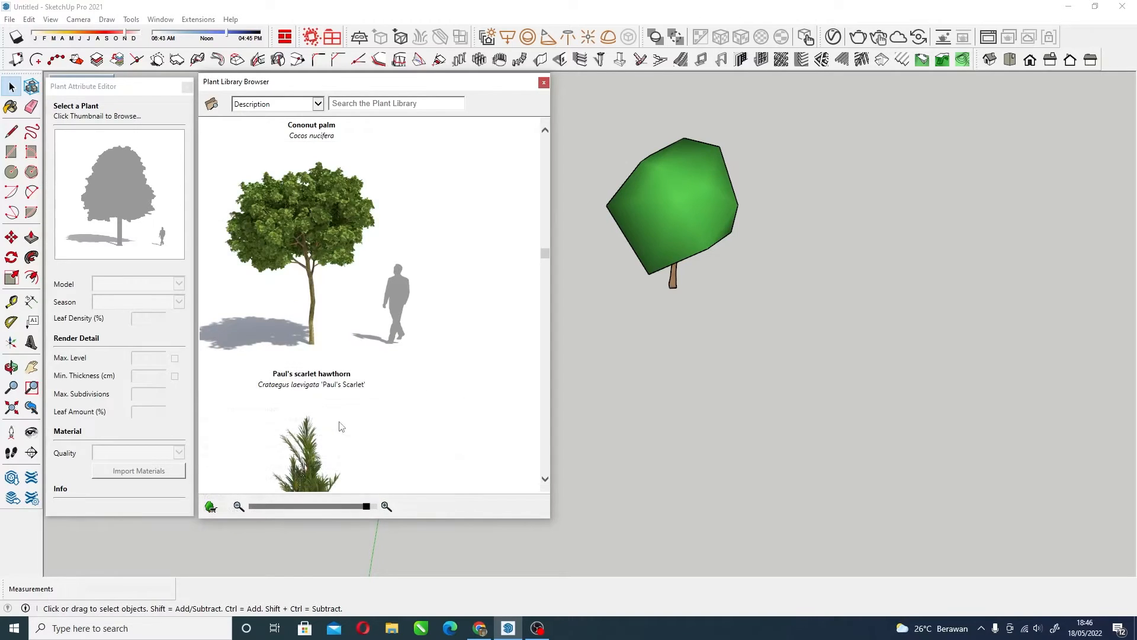
scroll(452, 306, down, 3)
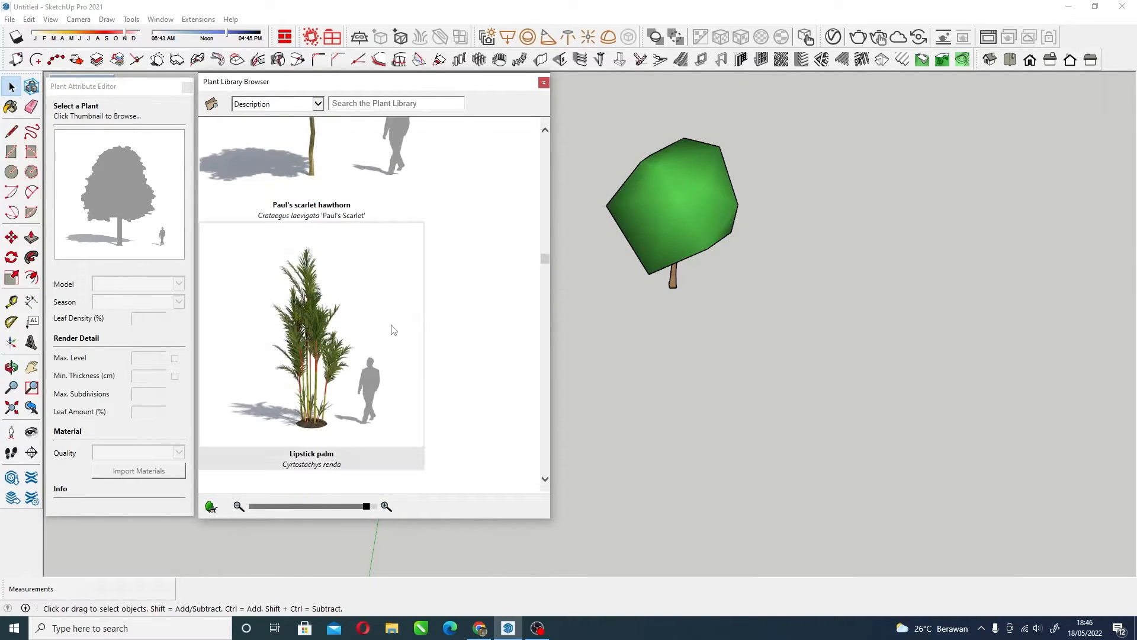
click(300, 325)
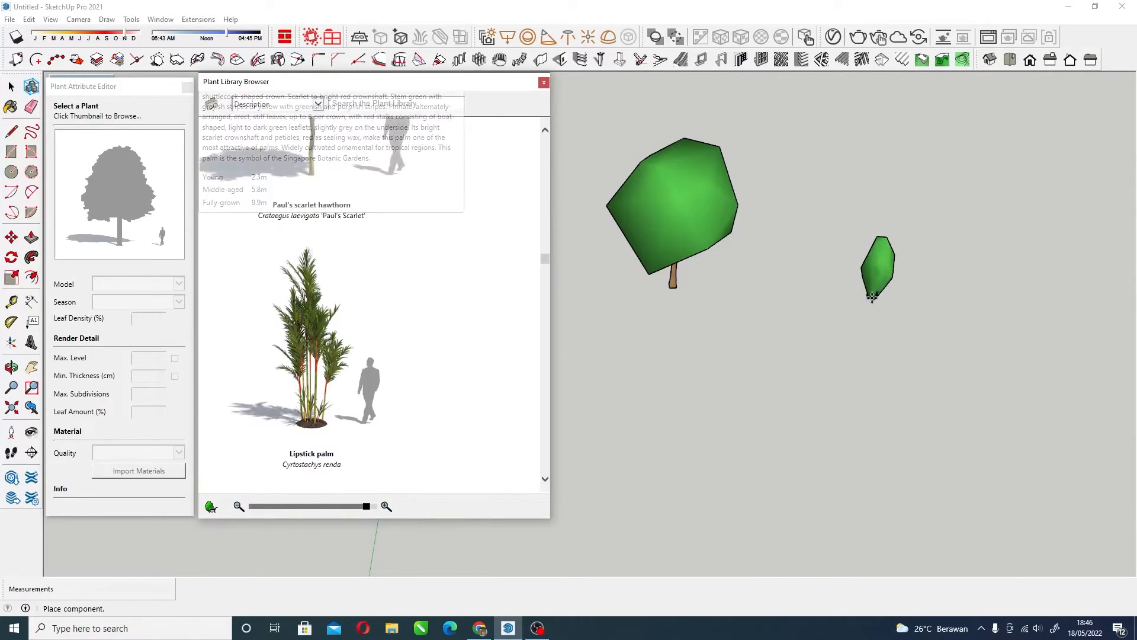
click(873, 300)
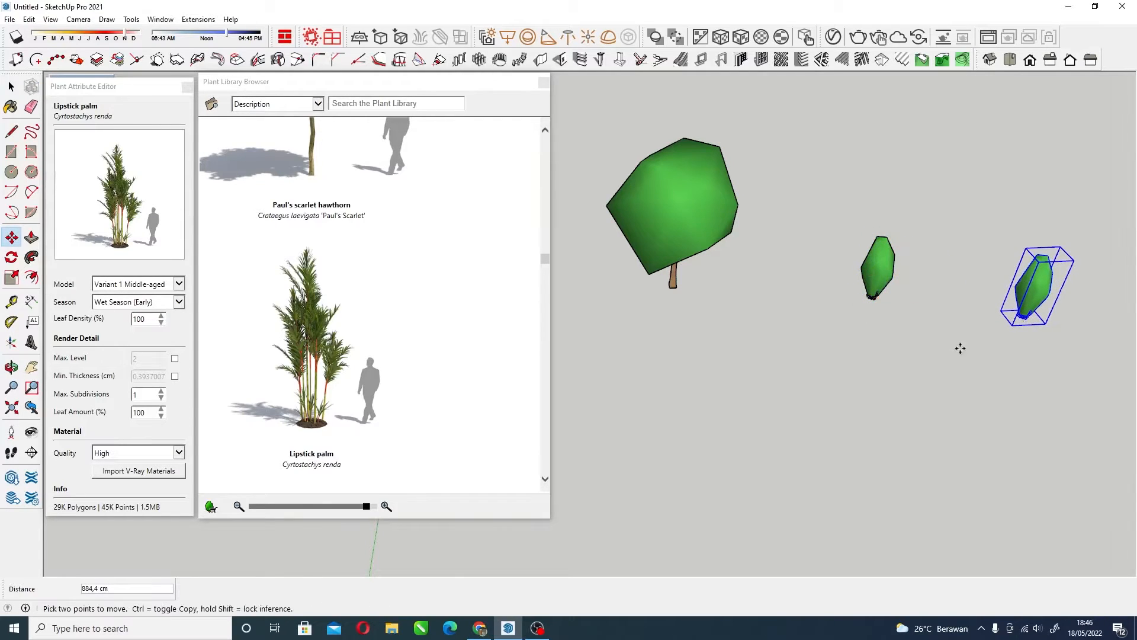
Make three copies of the Lipstick palm spread around the first one, and deselect the last copy
click(1016, 333)
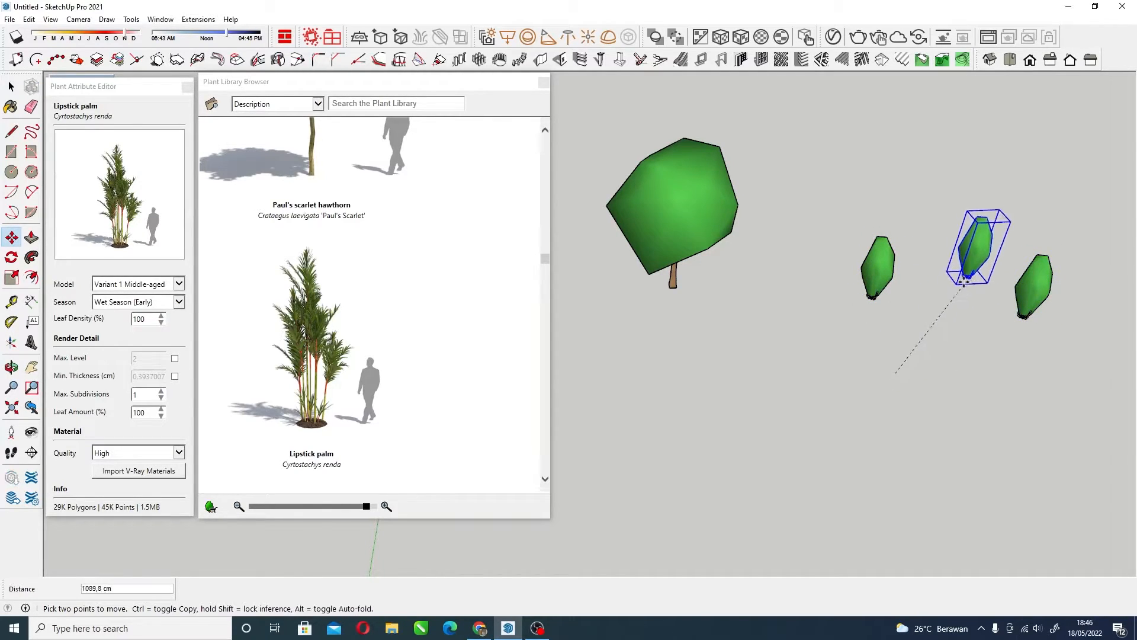
click(901, 337)
key(space)
scroll(438, 271, up, 3)
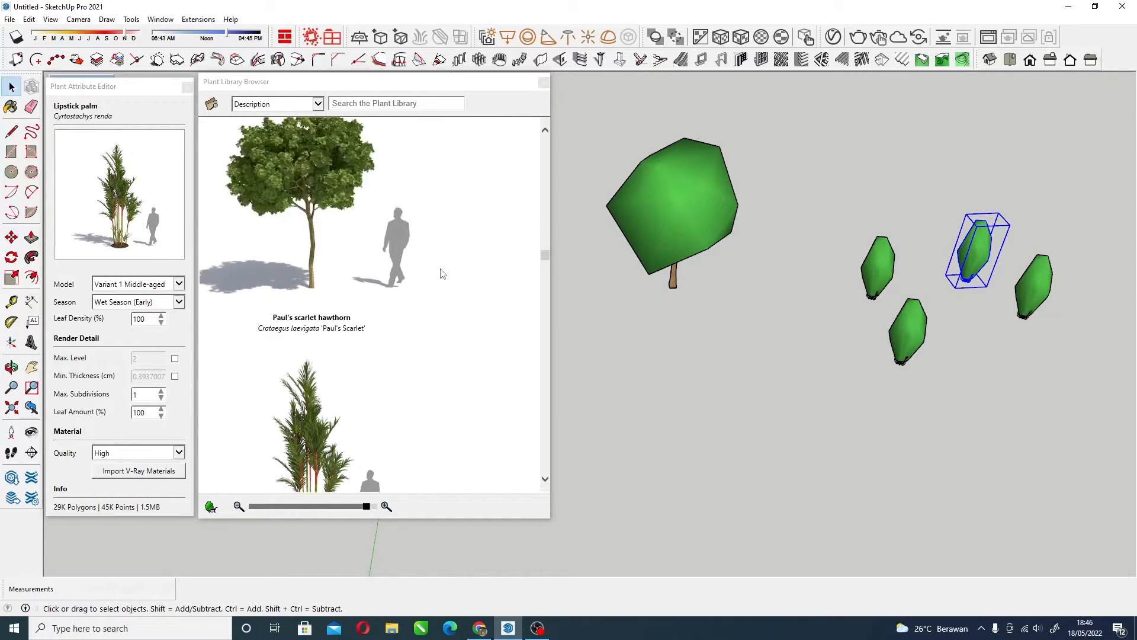
mouse_move(364, 335)
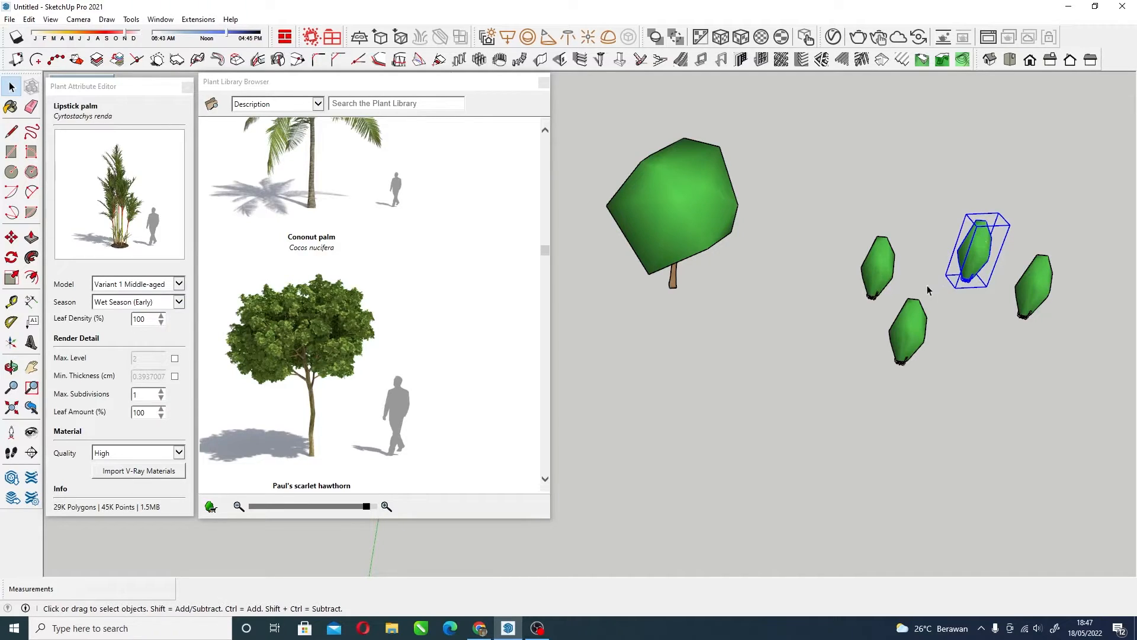
click(912, 224)
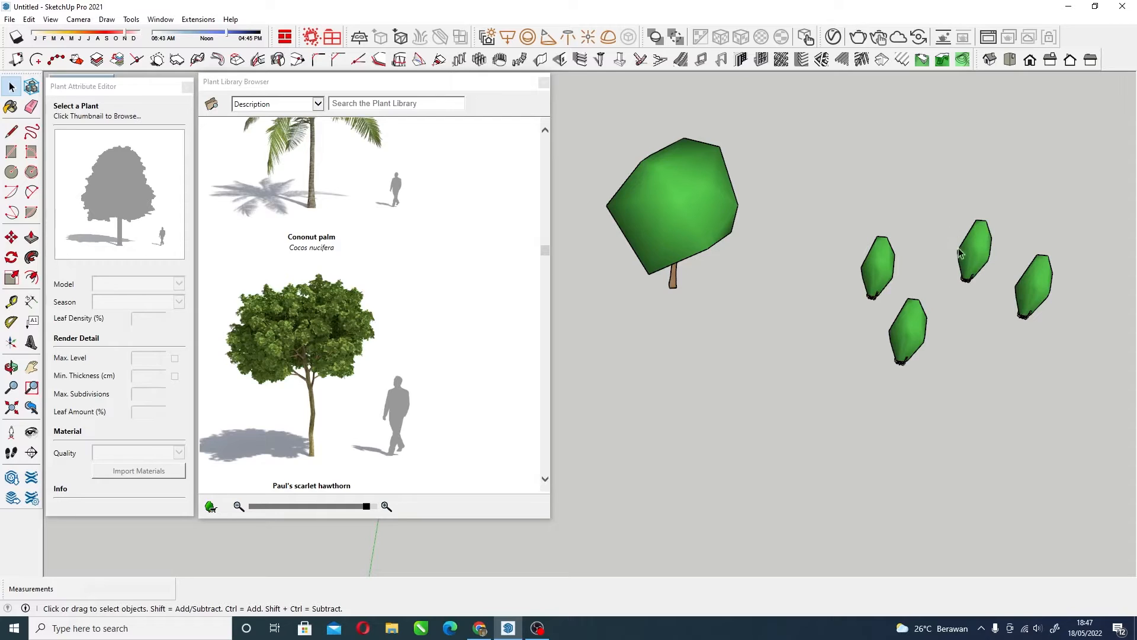
Find the Coral wood in the plant library and place one tree in the model
middle_drag(960, 303, 923, 273)
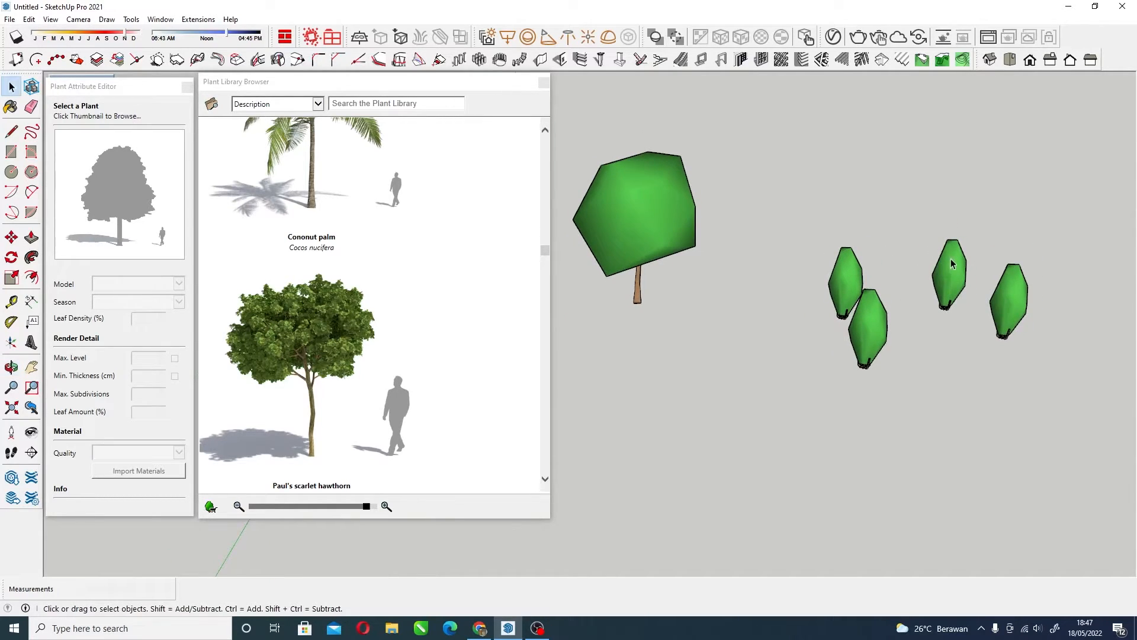
click(952, 264)
click(894, 245)
click(299, 365)
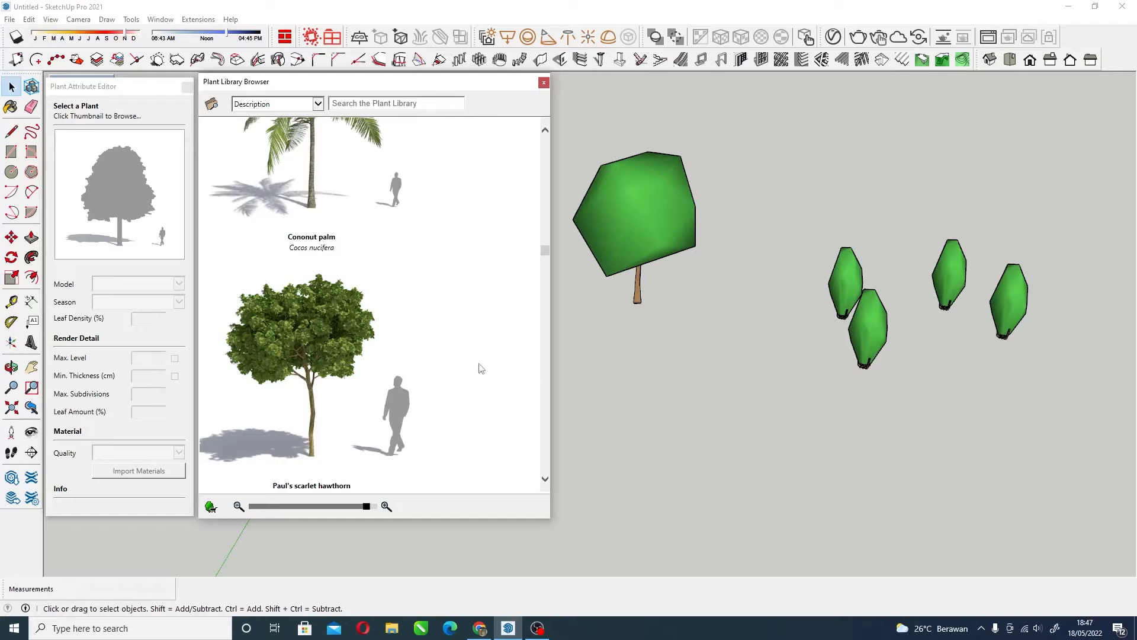
scroll(481, 368, down, 1)
mouse_move(313, 327)
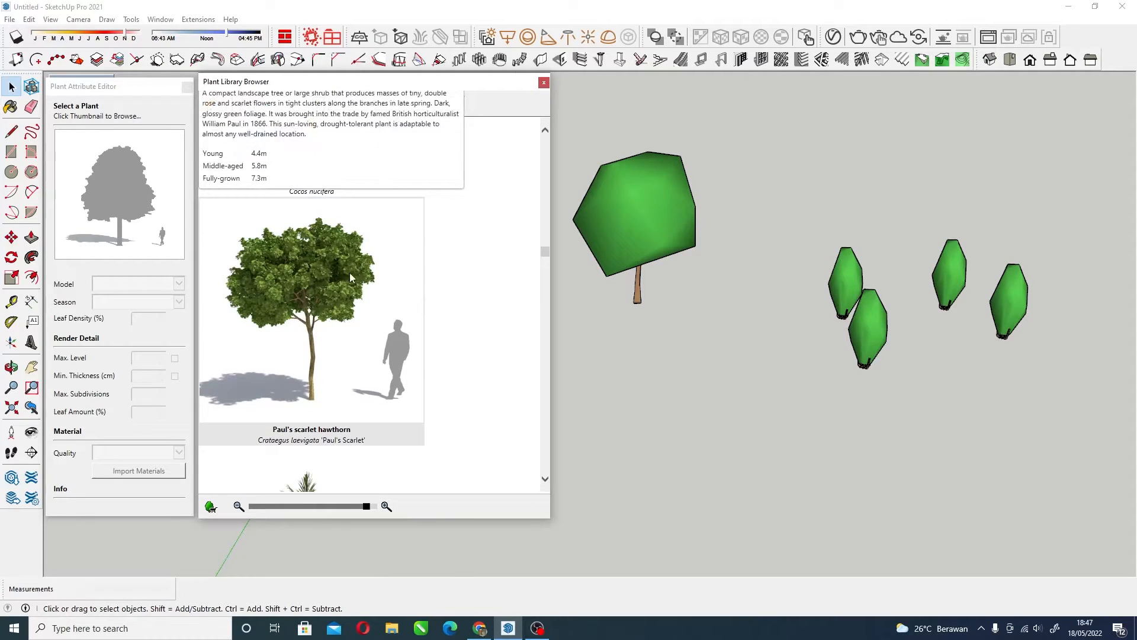
scroll(348, 276, down, 10)
scroll(324, 196, up, 10)
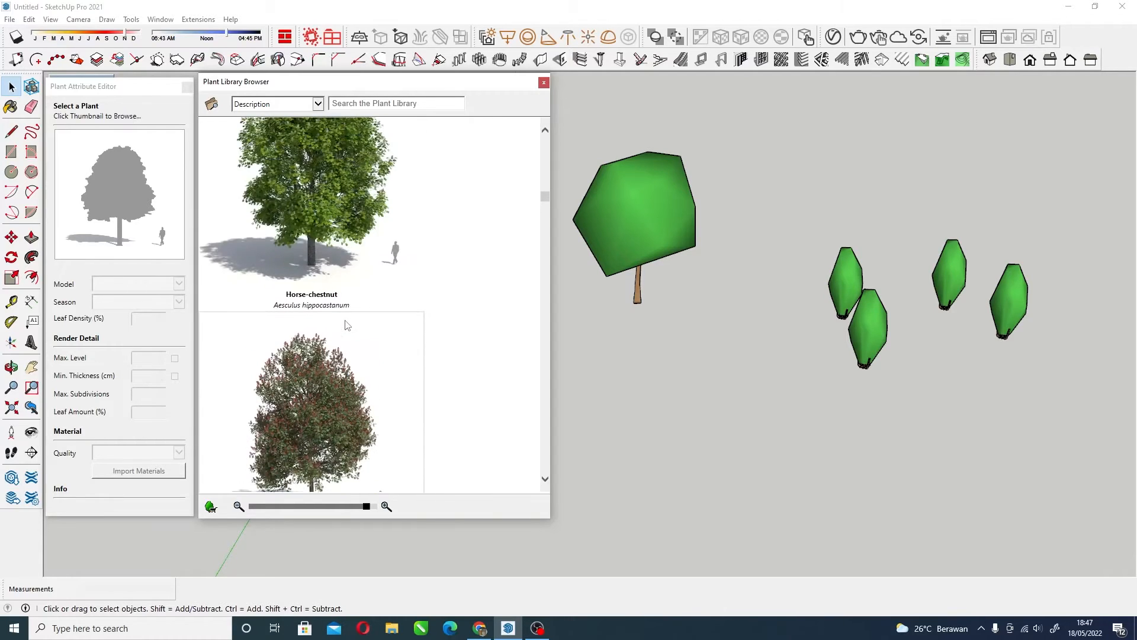
scroll(293, 175, up, 3)
mouse_move(292, 175)
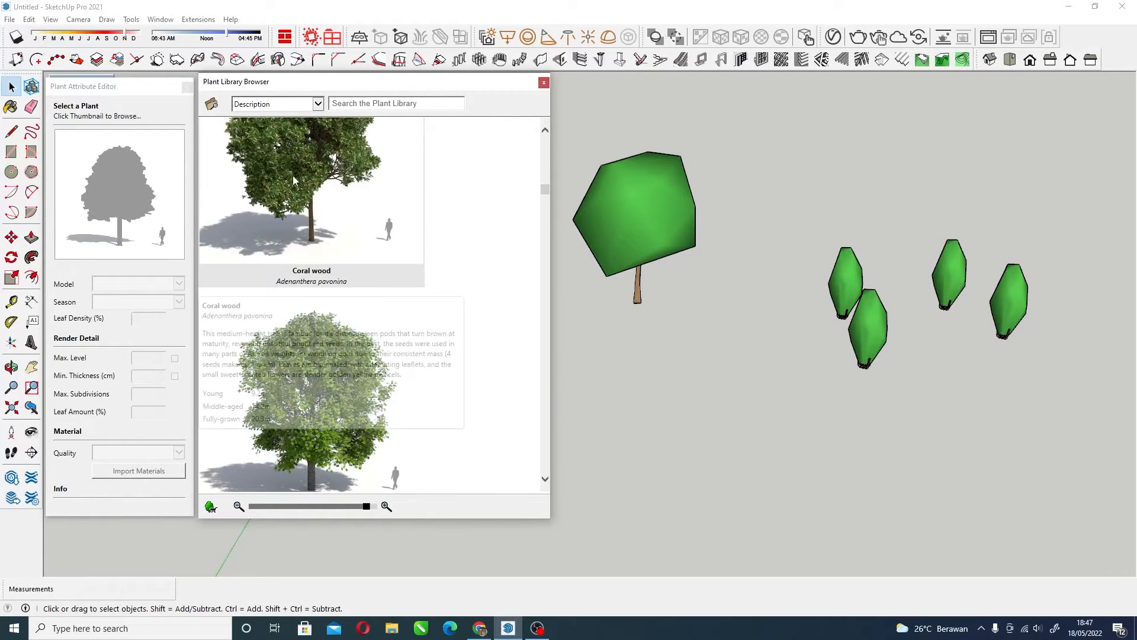
scroll(354, 244, up, 1)
double_click(354, 244)
click(762, 372)
Make two copies of the Coral wood in a row and deselect the last copy
middle_drag(834, 437, 757, 360)
click(756, 360)
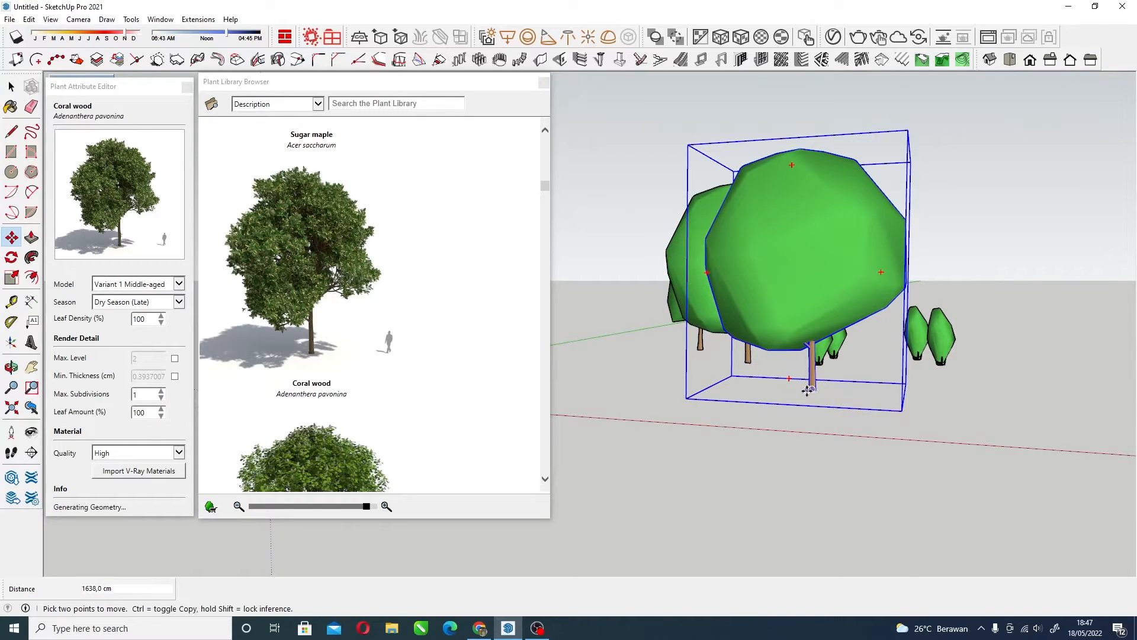
click(948, 409)
key(space)
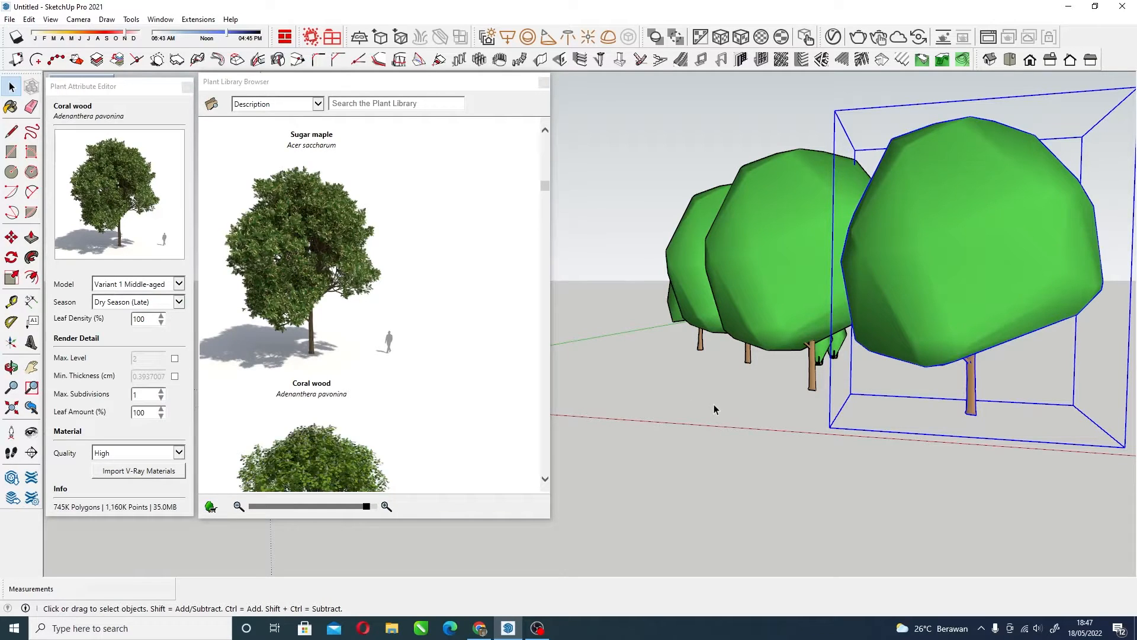
click(708, 406)
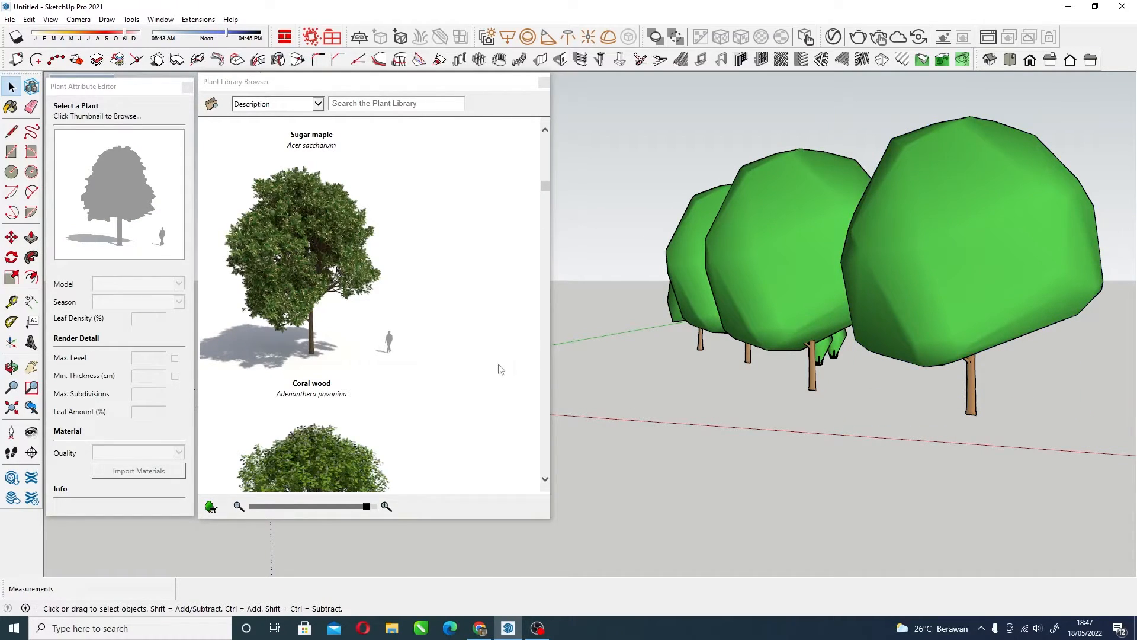
Find the Sugar maple in the plant library and place one in front of the Coral wood row
scroll(398, 356, up, 3)
click(323, 210)
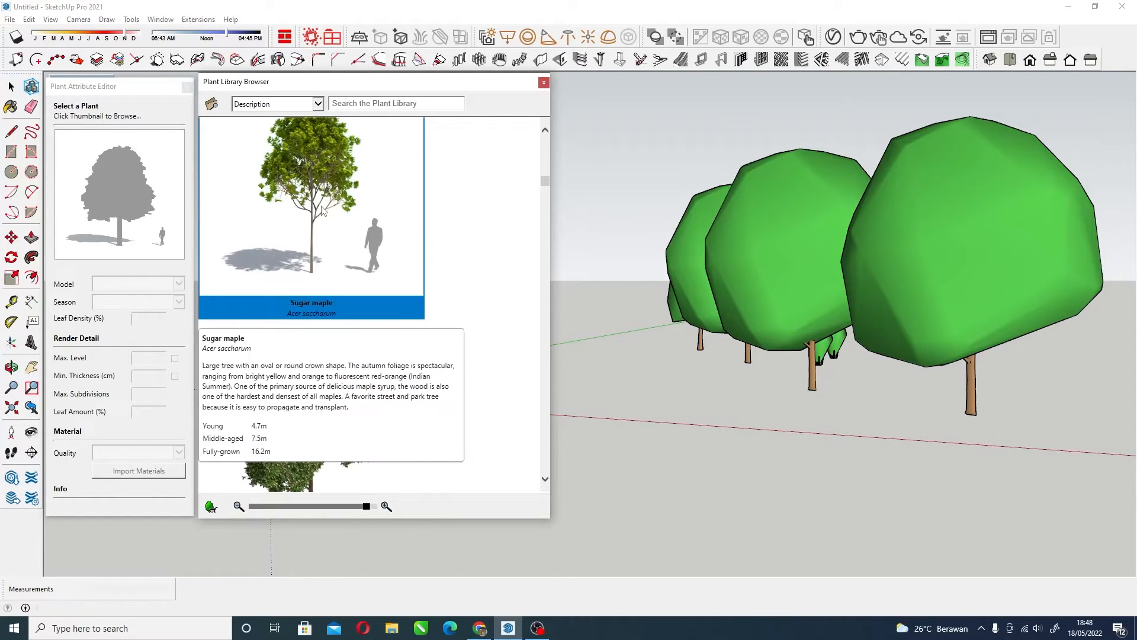
click(709, 429)
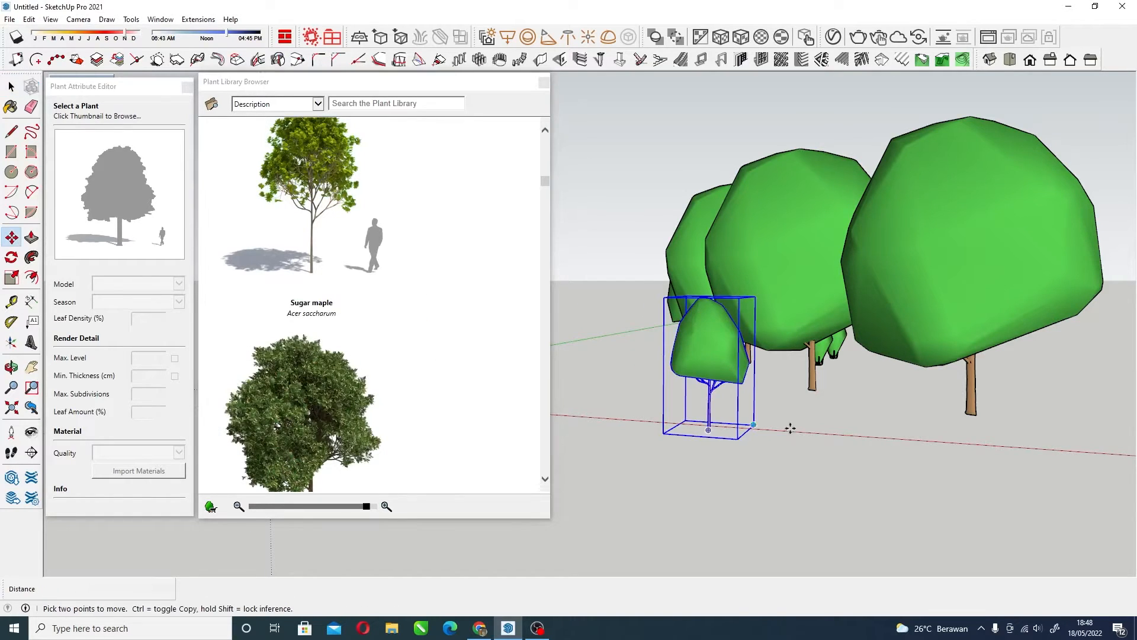
Make two copies of the Sugar maple, one on either side of the first, and deselect the last copy
click(715, 439)
key(ctrl)
click(846, 450)
click(842, 449)
key(ctrl)
click(603, 397)
key(space)
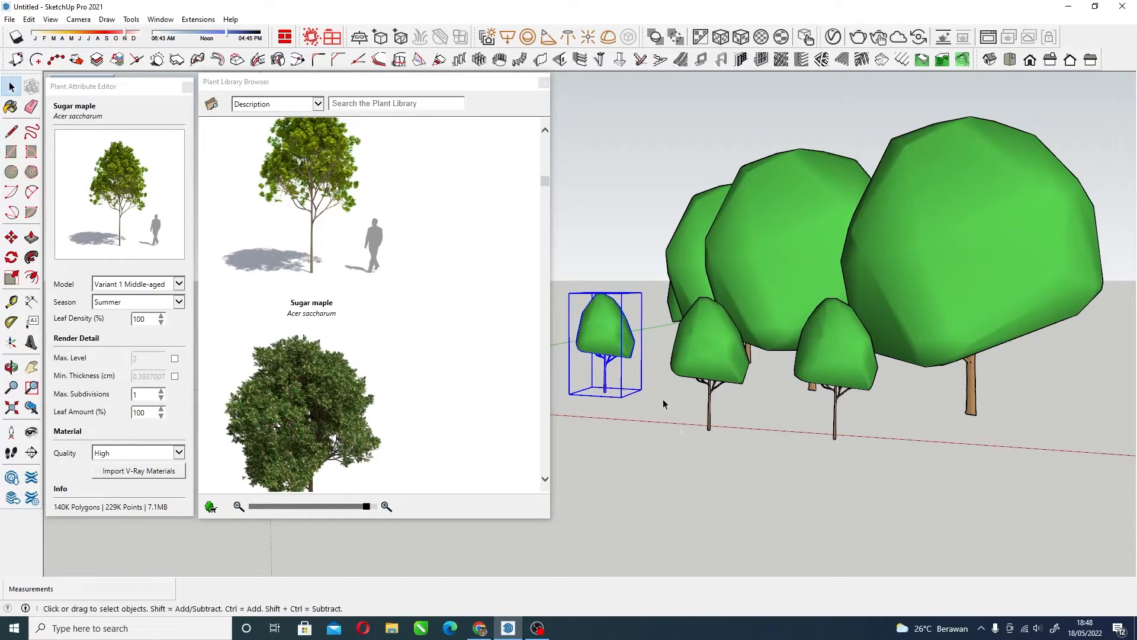
click(667, 420)
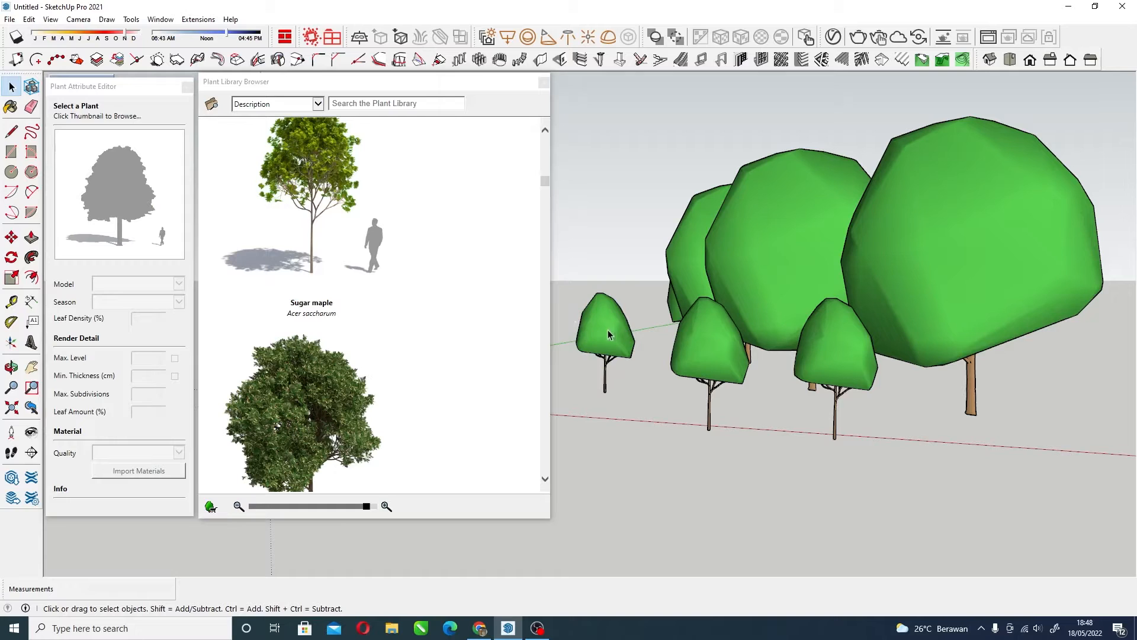
Find the Sycamore maple in the plant library, place one in front of the other trees and deselect it
scroll(375, 309, up, 1)
scroll(375, 309, up, 3)
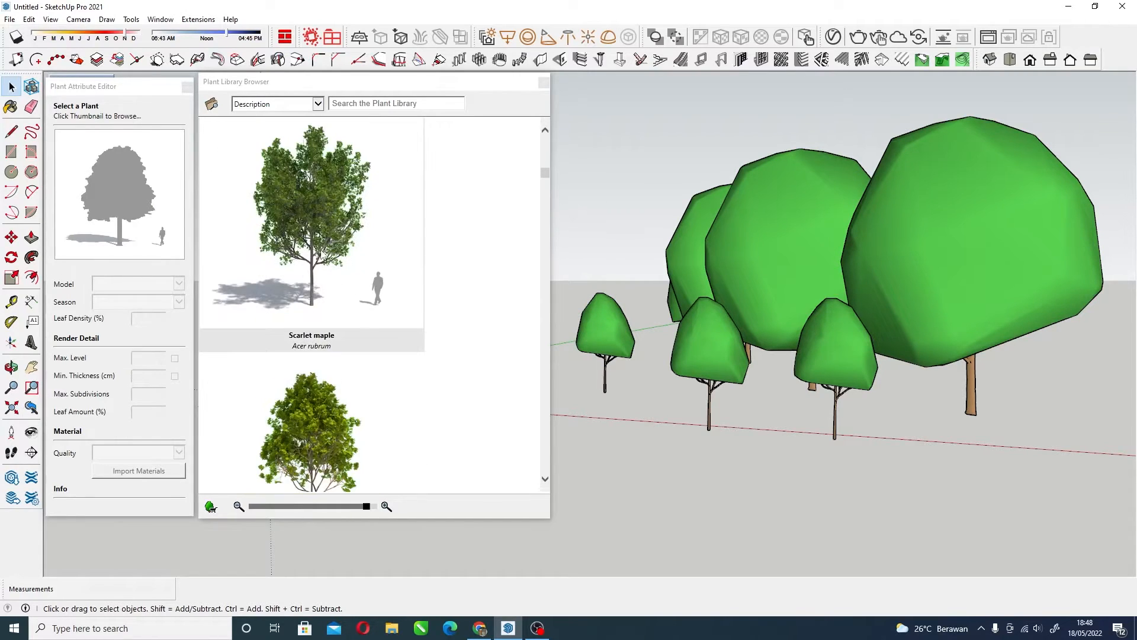
mouse_move(348, 289)
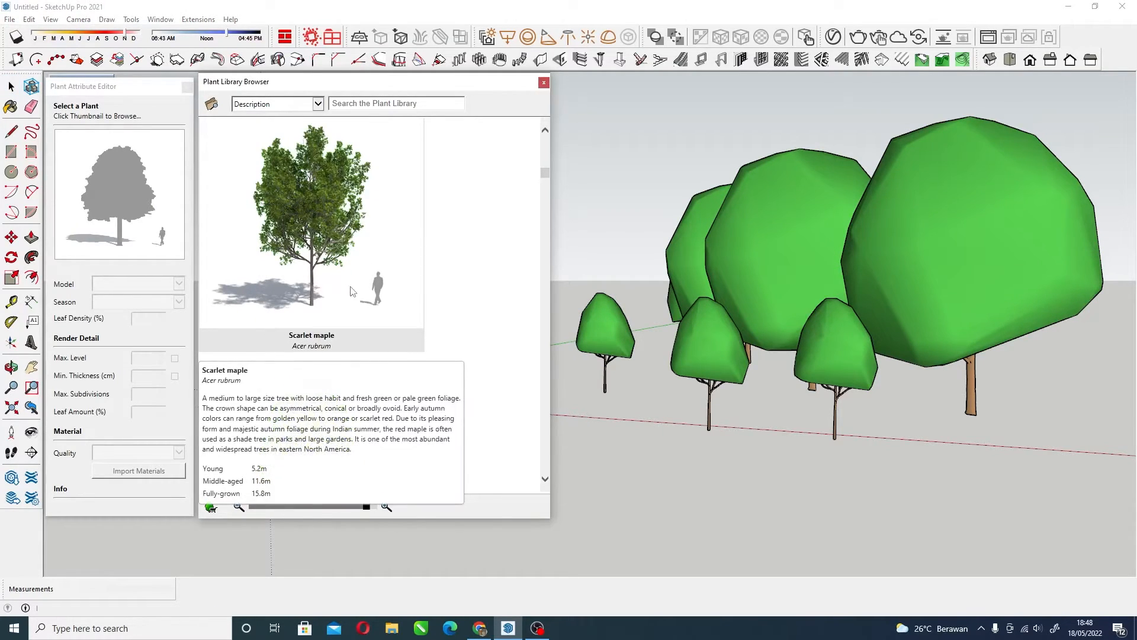
scroll(332, 284, up, 4)
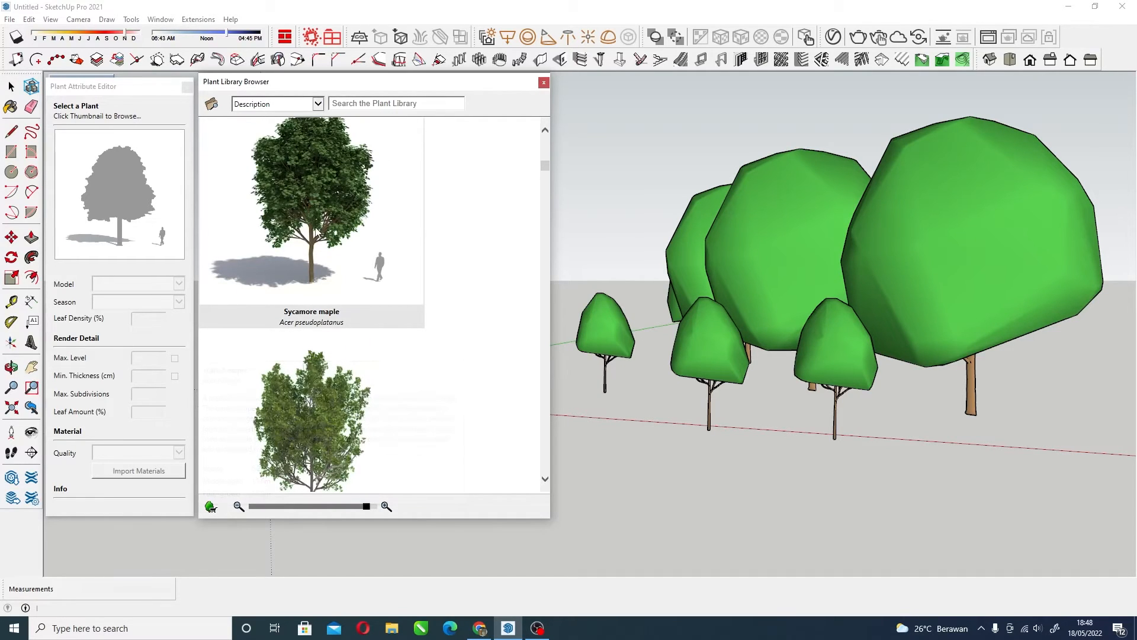
scroll(329, 285, up, 3)
click(328, 285)
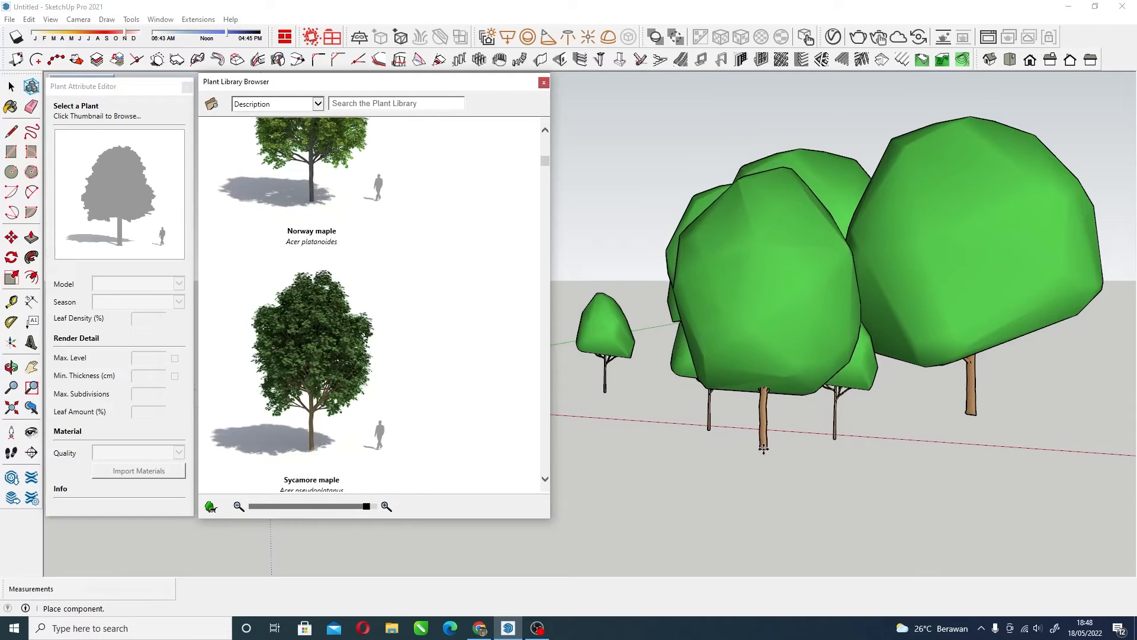
click(764, 448)
middle_drag(667, 426, 987, 414)
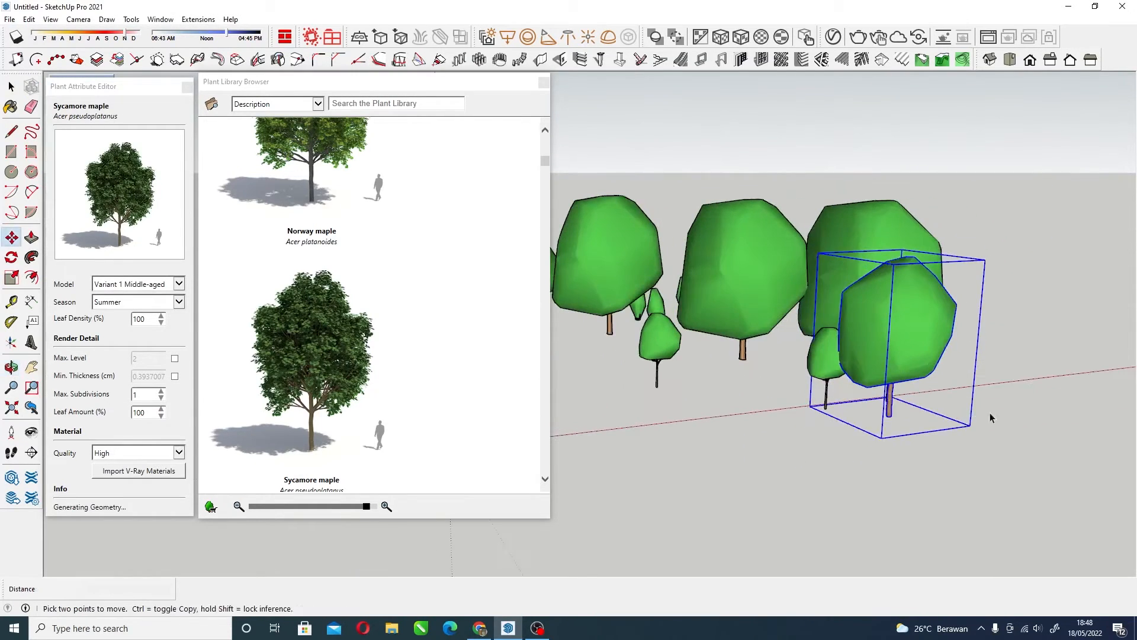
key(space)
click(1010, 357)
Move the Sugar maple nearest the Sycamore maple clear of its crown and deselect it
click(818, 373)
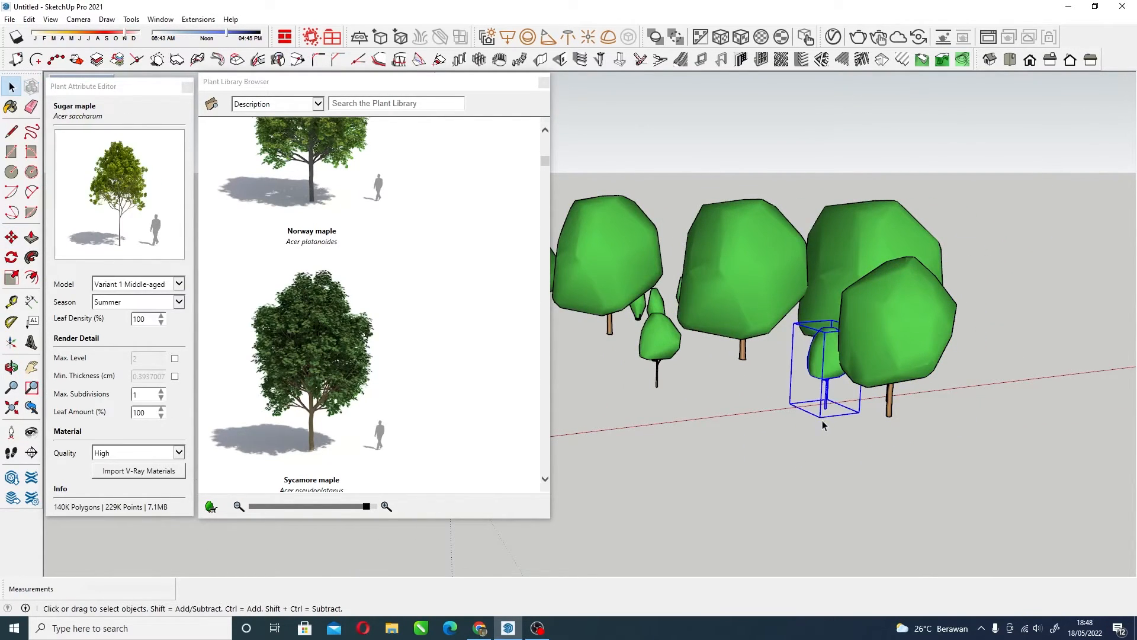
key(m)
click(826, 443)
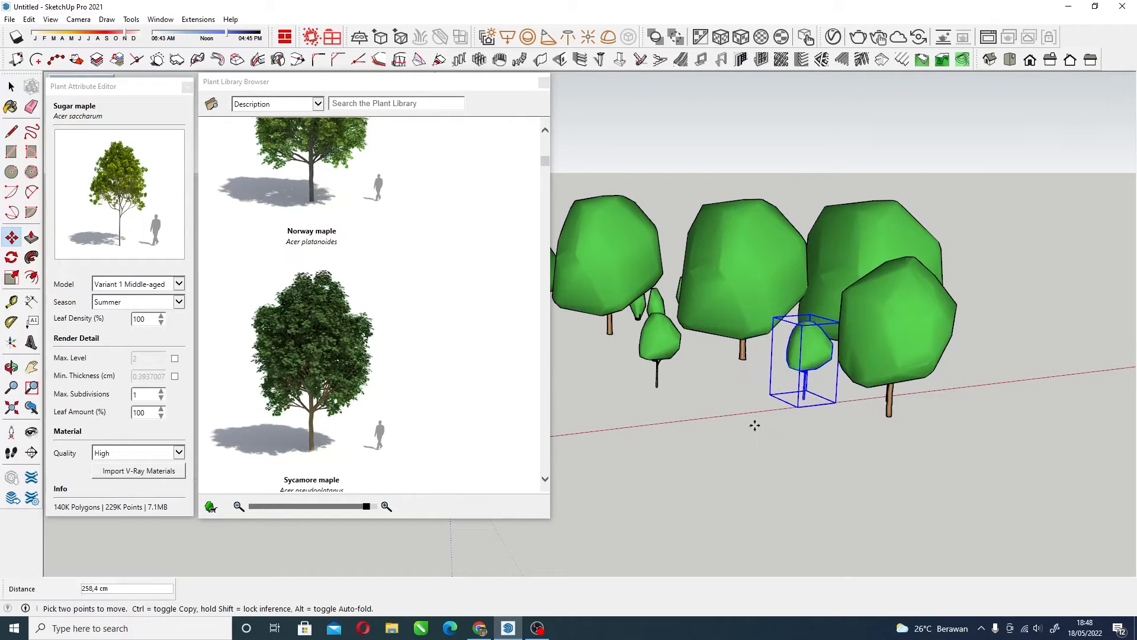
click(741, 421)
key(space)
click(969, 147)
Start V-Ray interactive rendering and examine the leaf colours of the newly placed trees up close
click(879, 37)
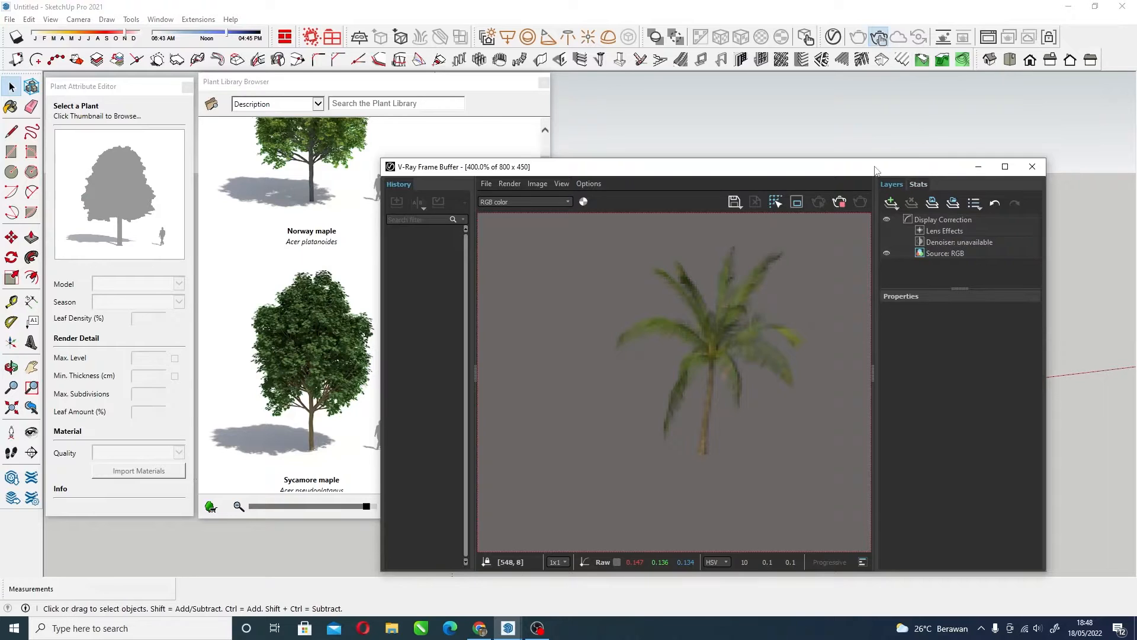
scroll(824, 264, down, 2)
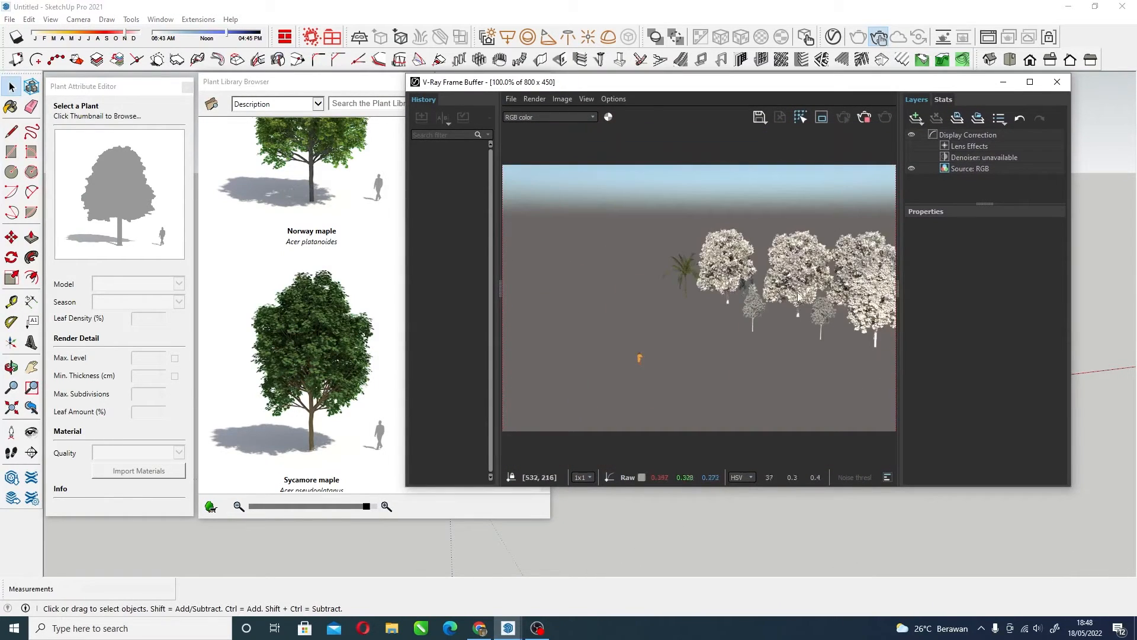
scroll(725, 322, up, 1)
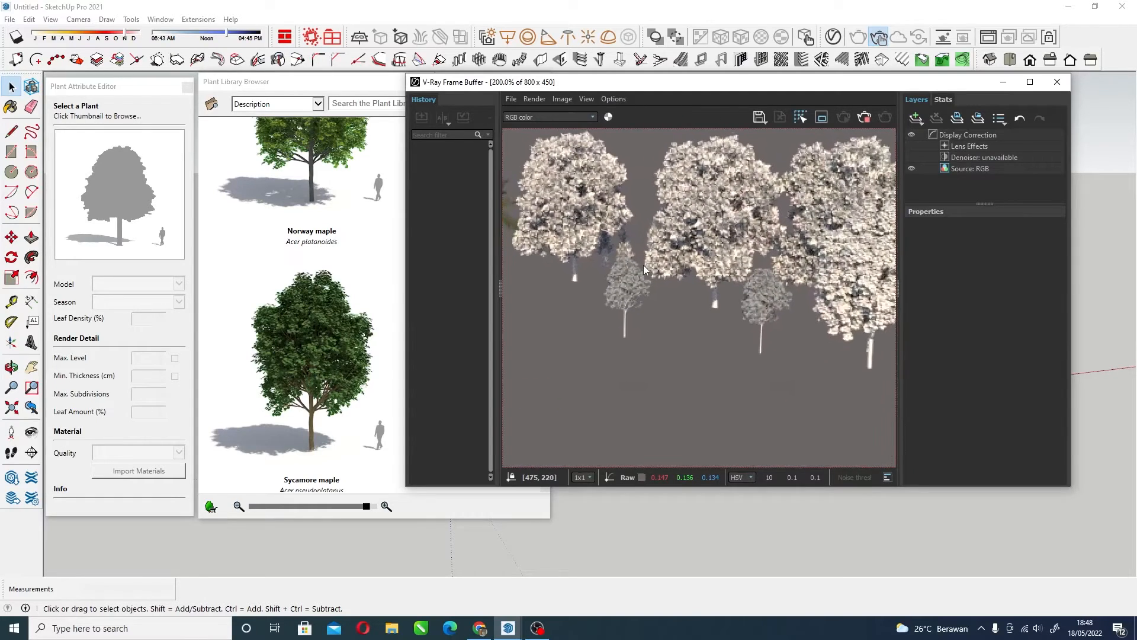
scroll(644, 270, down, 1)
scroll(745, 283, up, 1)
scroll(748, 283, down, 1)
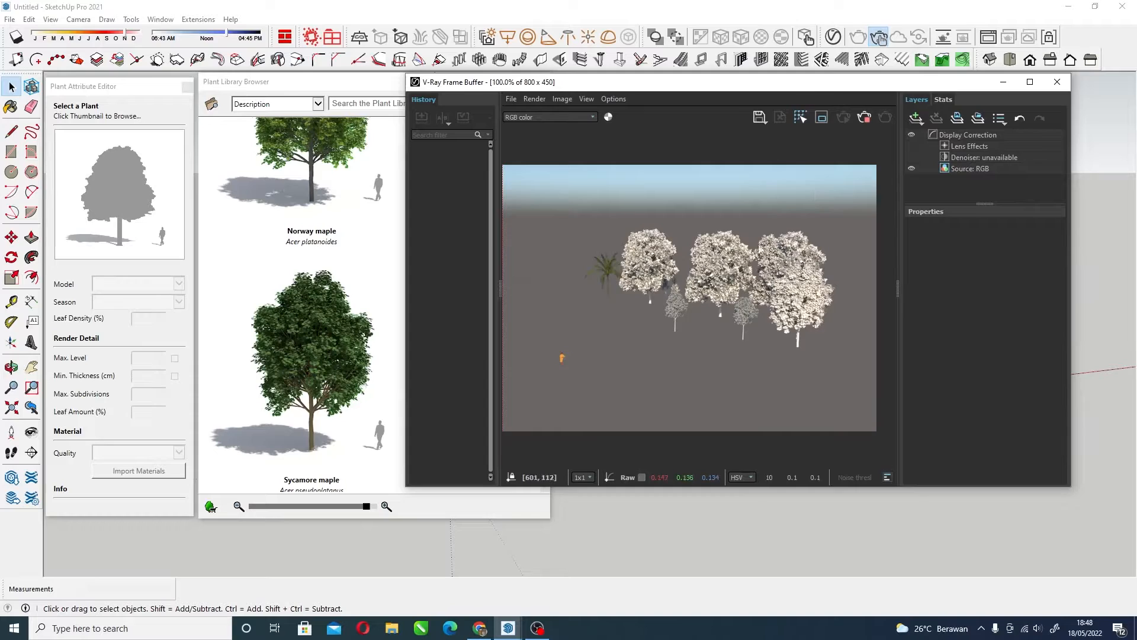
scroll(758, 234, up, 1)
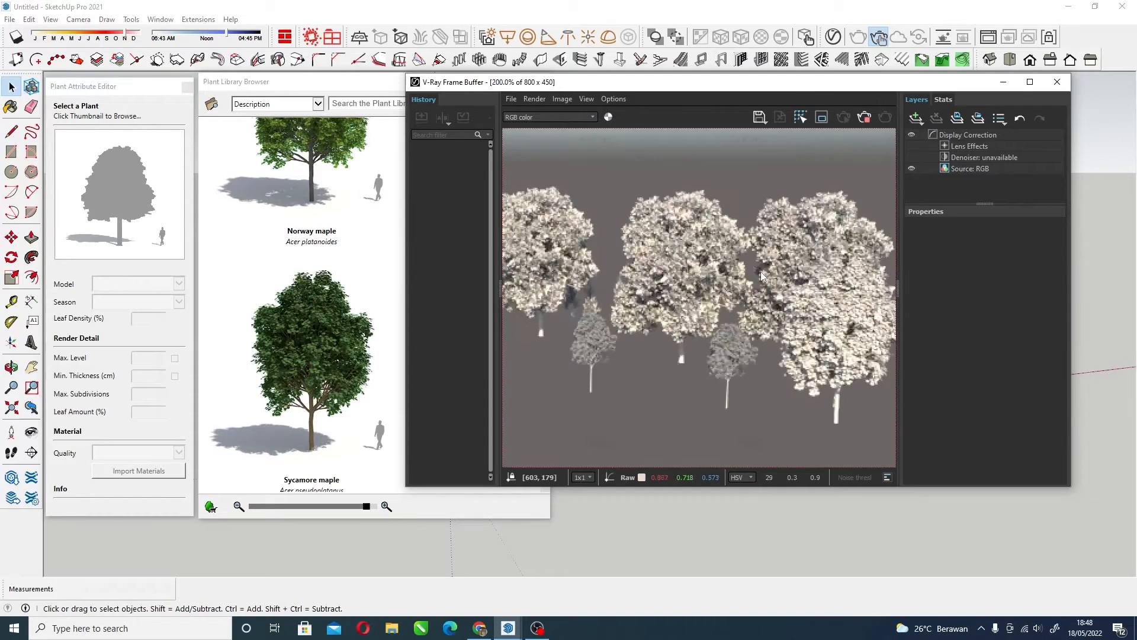
Stop the interactive render, restart it and review all the trees in the full frame
click(865, 119)
mouse_move(882, 97)
mouse_down()
mouse_move(894, 142)
mouse_move(877, 306)
mouse_move(874, 213)
mouse_up()
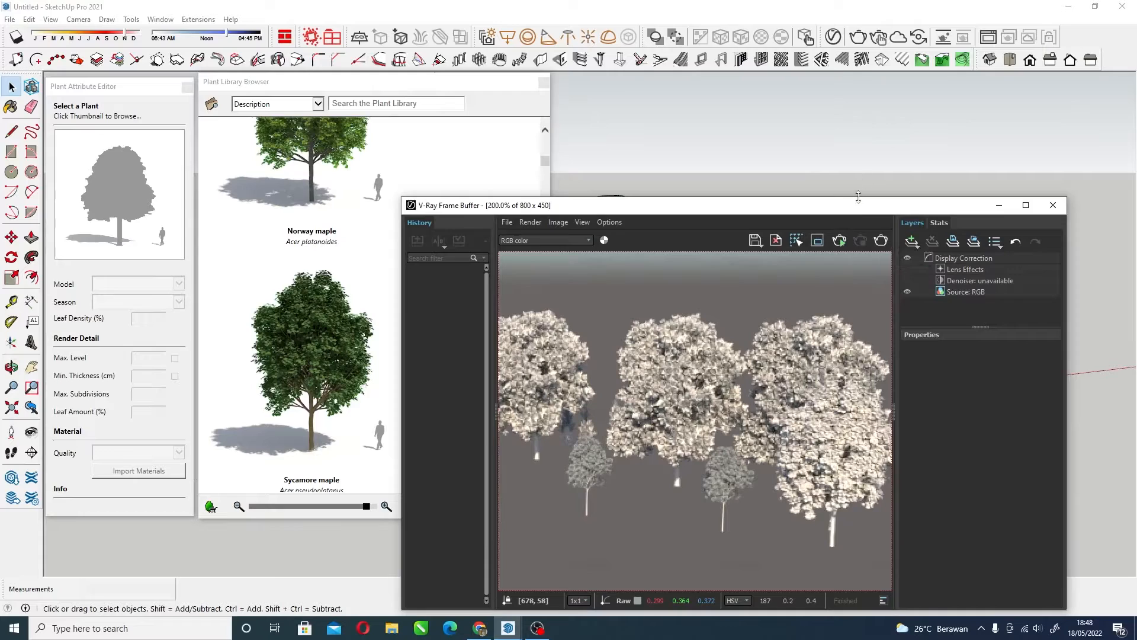
click(840, 242)
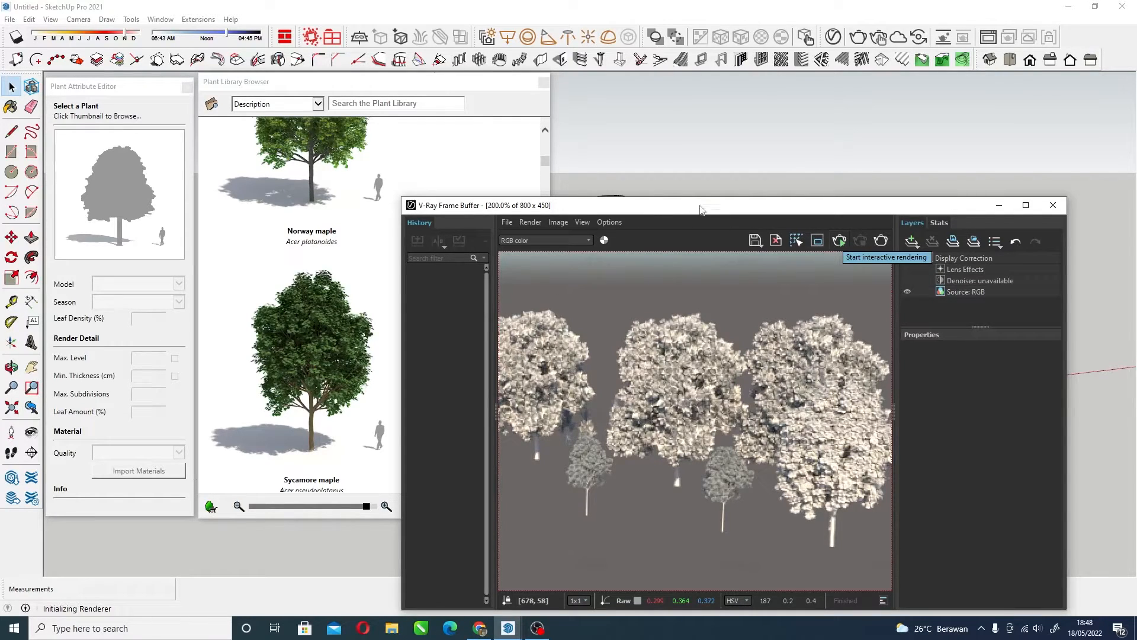
drag(811, 200, 851, 122)
scroll(802, 325, down, 2)
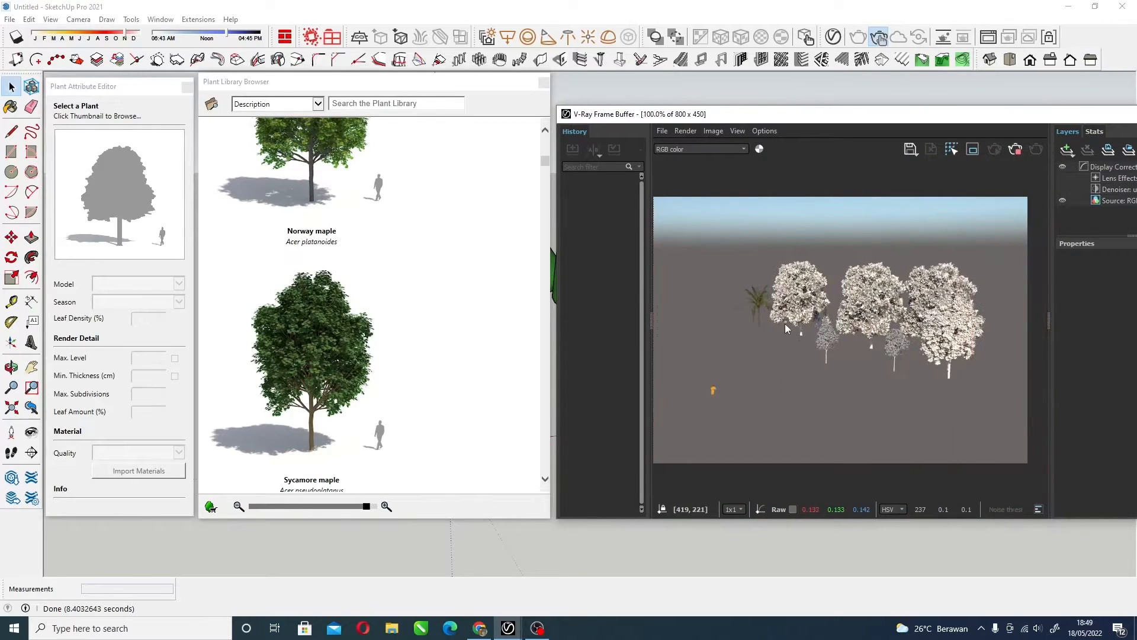
Select the middle Coral wood, view the trees from higher up beside the frame buffer and import its V-Ray materials at High quality
mouse_move(700, 93)
middle_down()
mouse_move(770, 111)
mouse_move(769, 141)
mouse_move(731, 90)
middle_up()
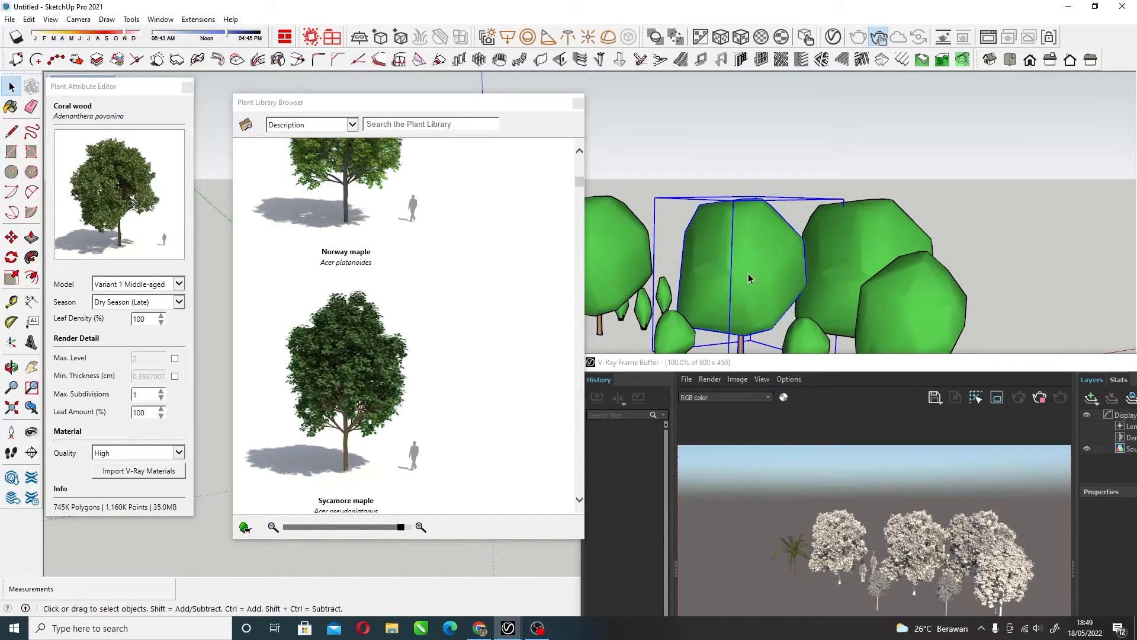
drag(917, 366, 979, 259)
mouse_move(713, 143)
middle_down()
mouse_move(762, 132)
mouse_move(610, 456)
middle_up()
drag(875, 265, 855, 241)
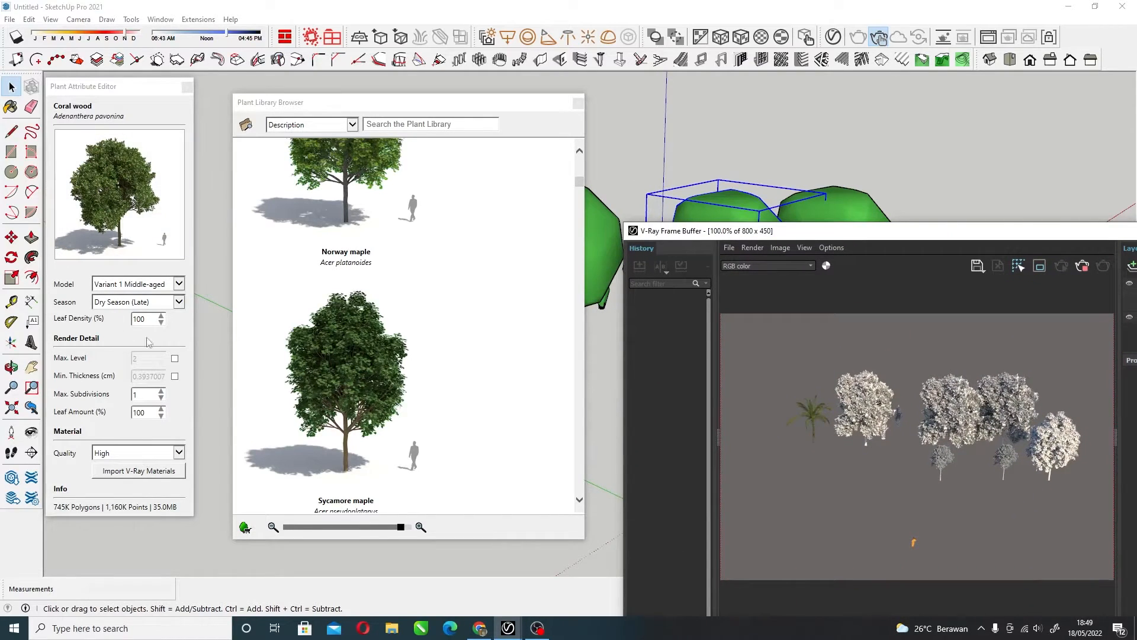
click(133, 472)
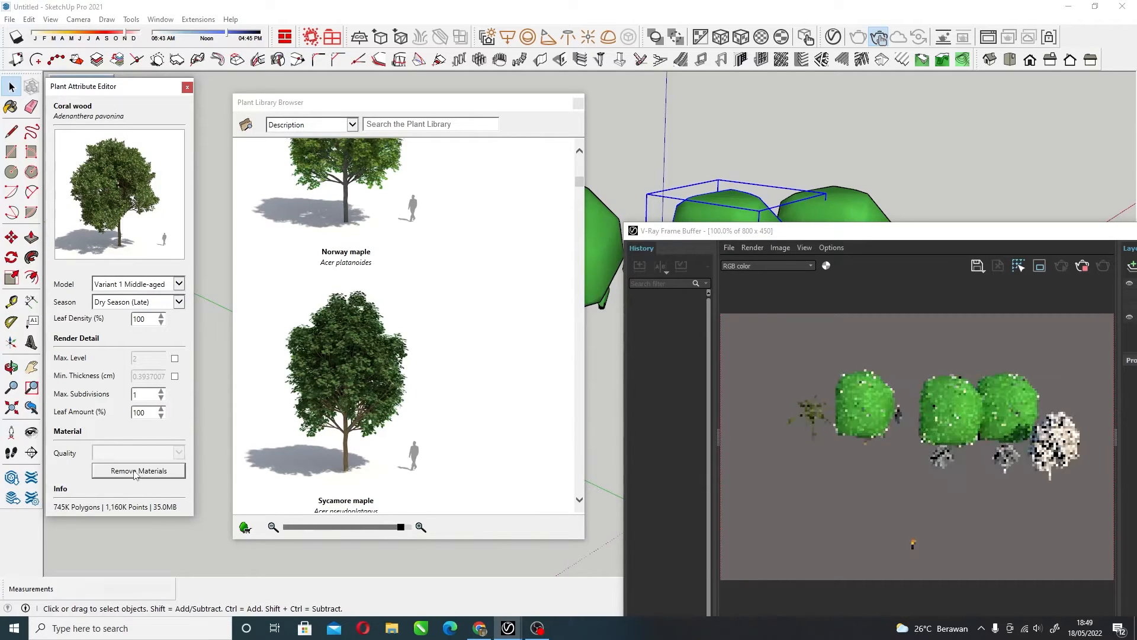
Remove the Coral wood's imported materials completely from the model and import its High quality V-Ray materials again
click(135, 471)
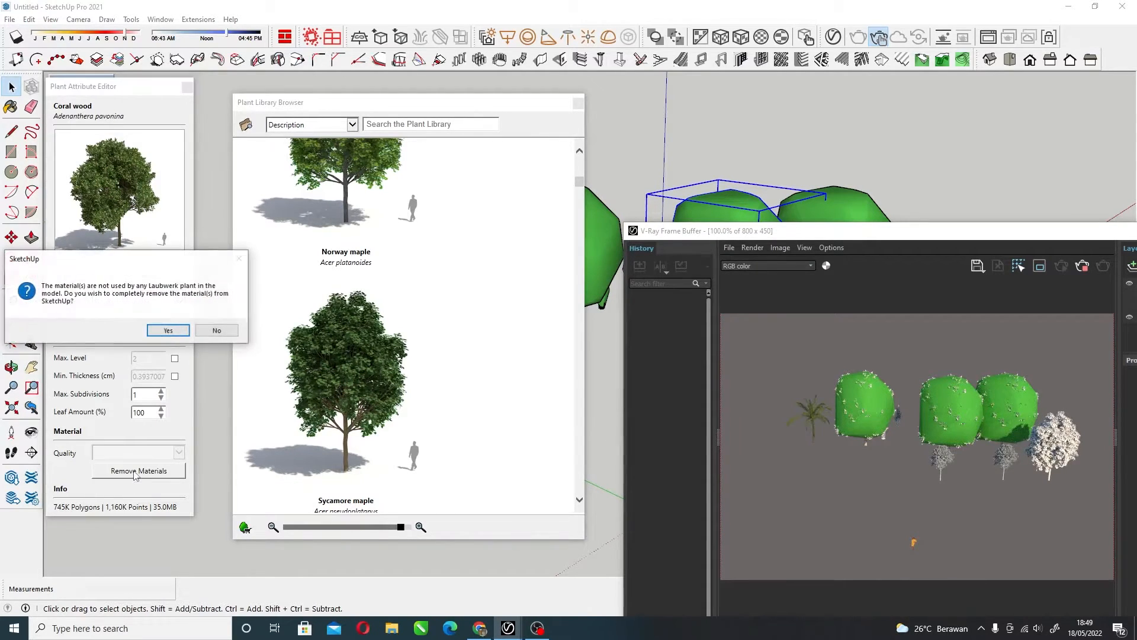
click(217, 331)
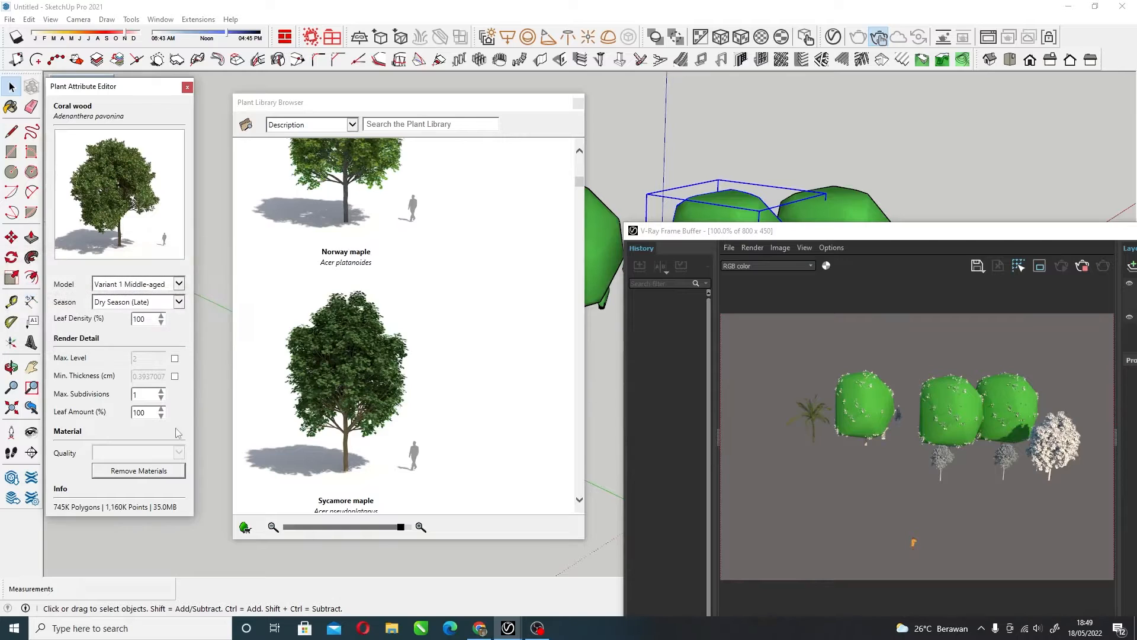
click(153, 472)
click(168, 329)
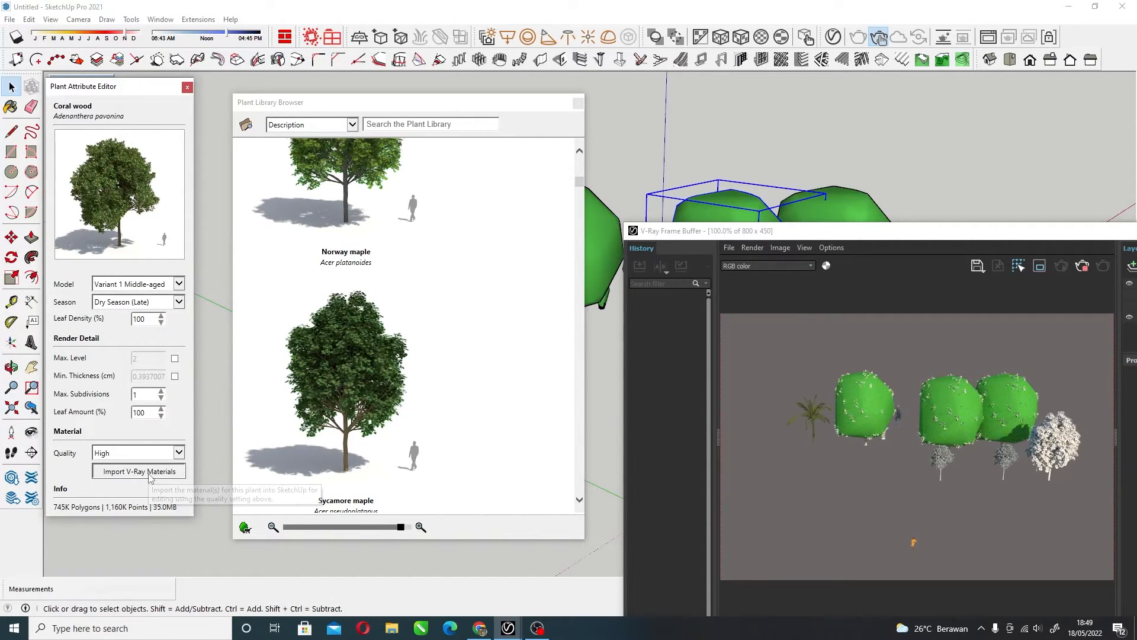
click(150, 474)
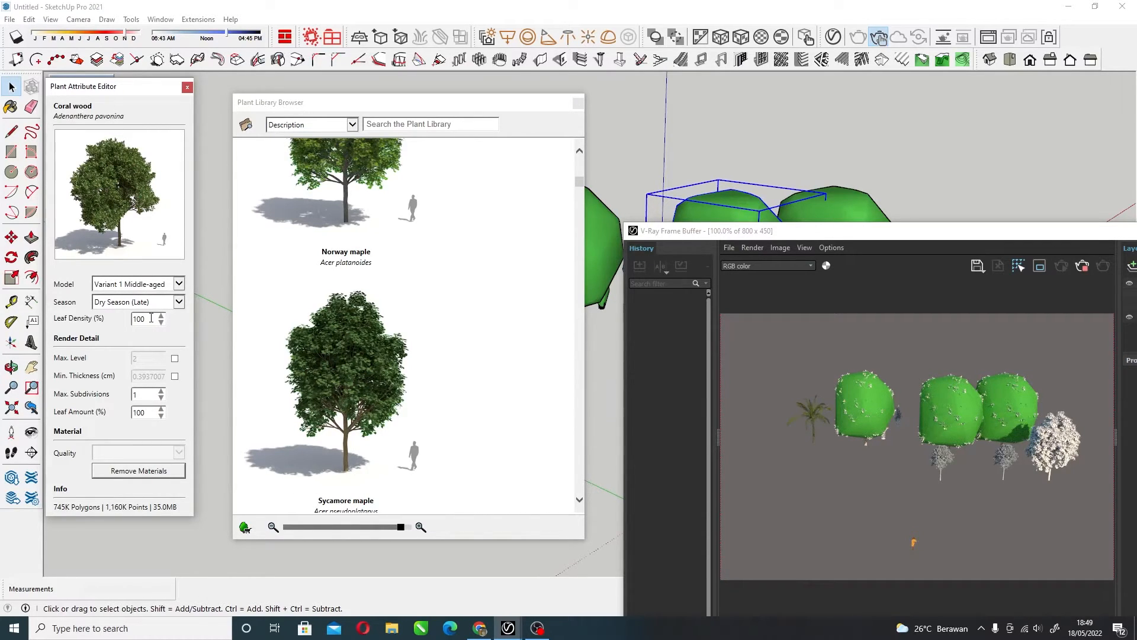
Try the Wet Season (Late) setting and the Variant 1 Young model on the Coral wood, and return it to Variant 1 Middle-aged
click(178, 302)
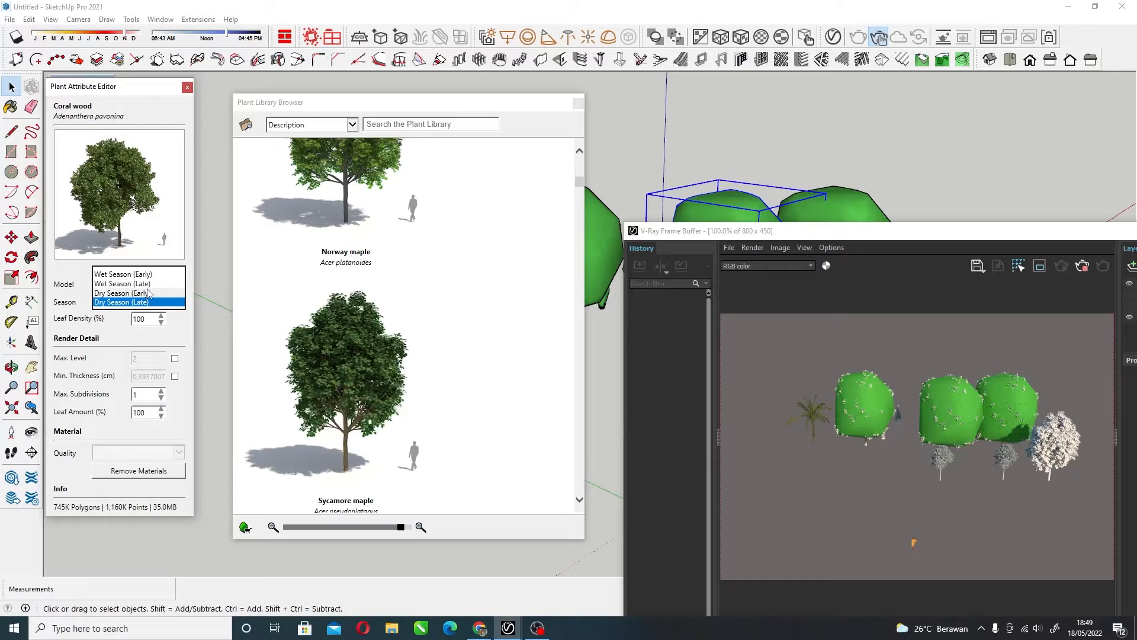
click(151, 289)
click(178, 302)
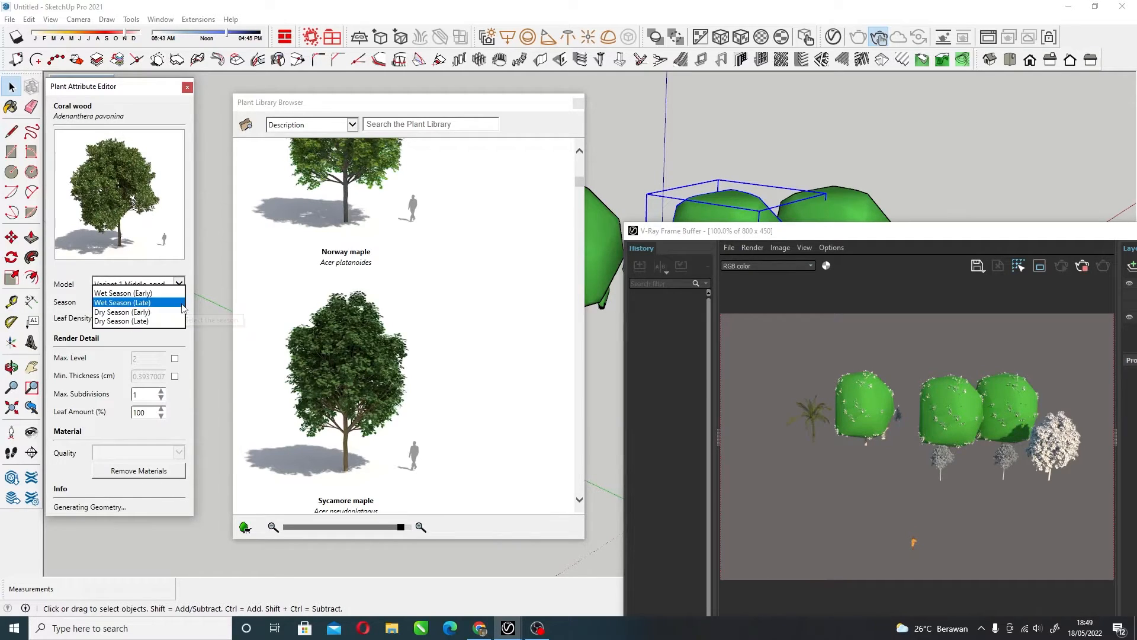
click(151, 308)
click(136, 284)
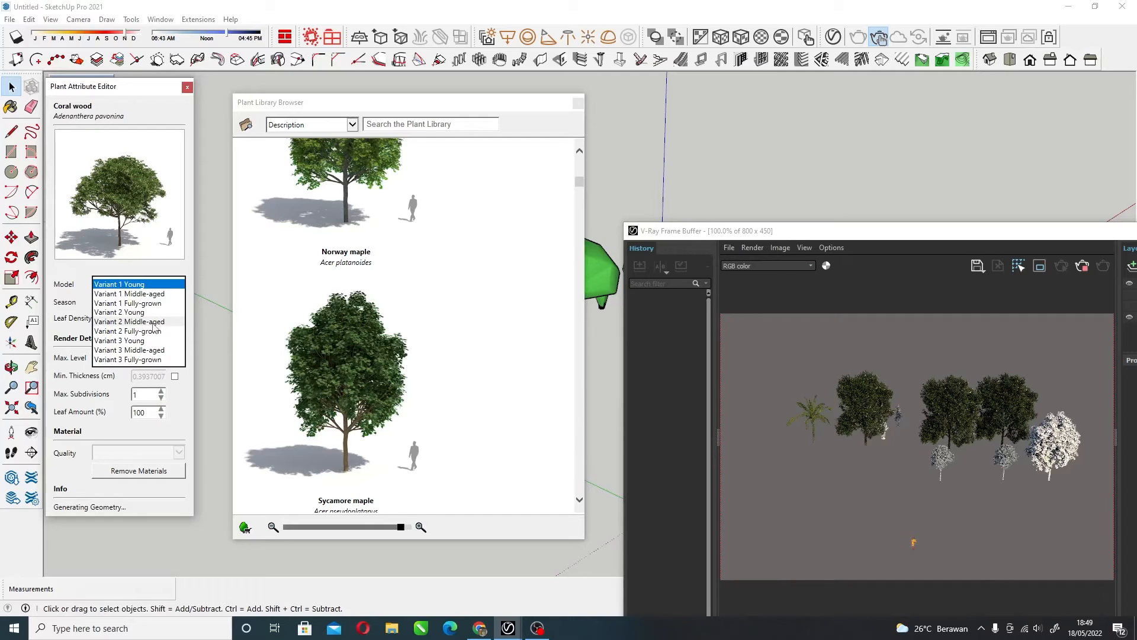
click(132, 293)
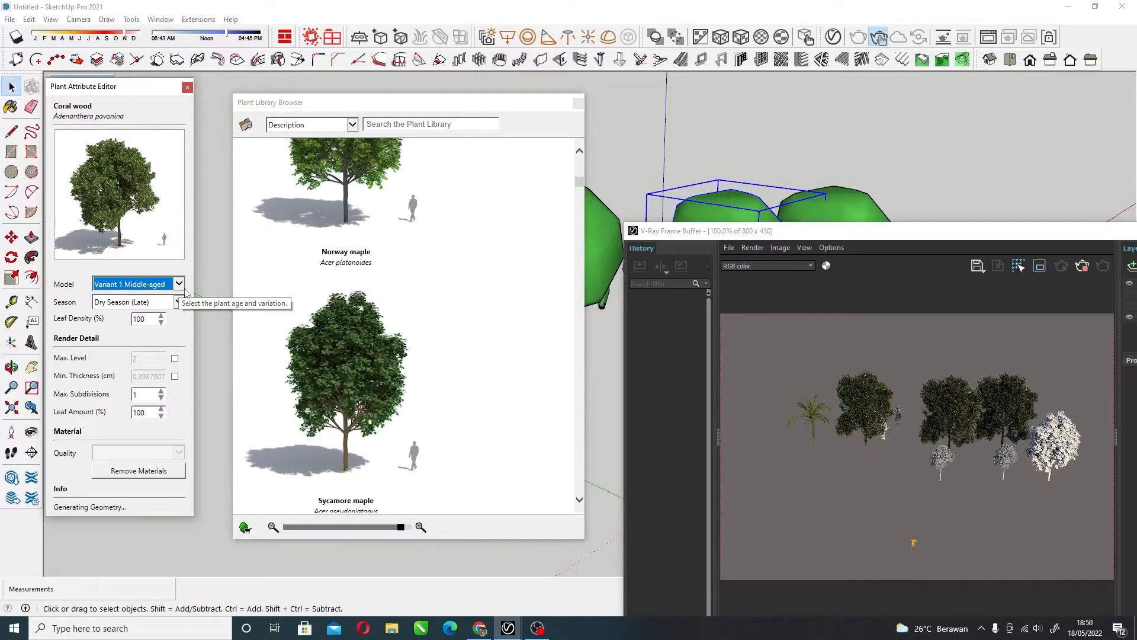
Rearrange the plant windows and the V-Ray Frame Buffer beside each other and enlarge the render to 200%
drag(150, 90, 155, 62)
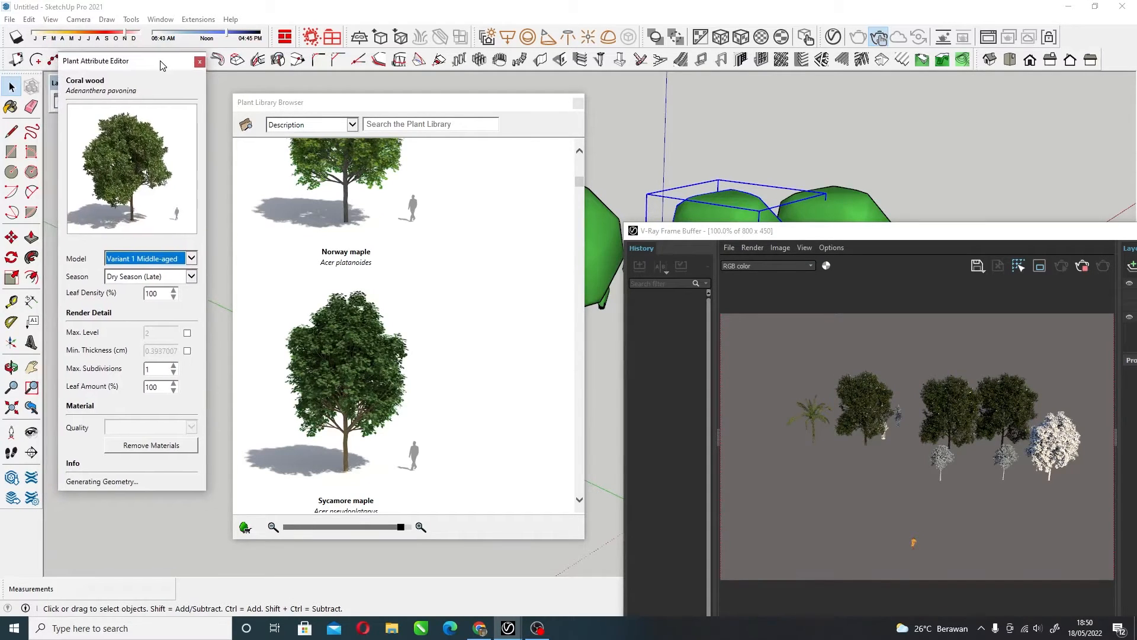
drag(372, 93, 365, 68)
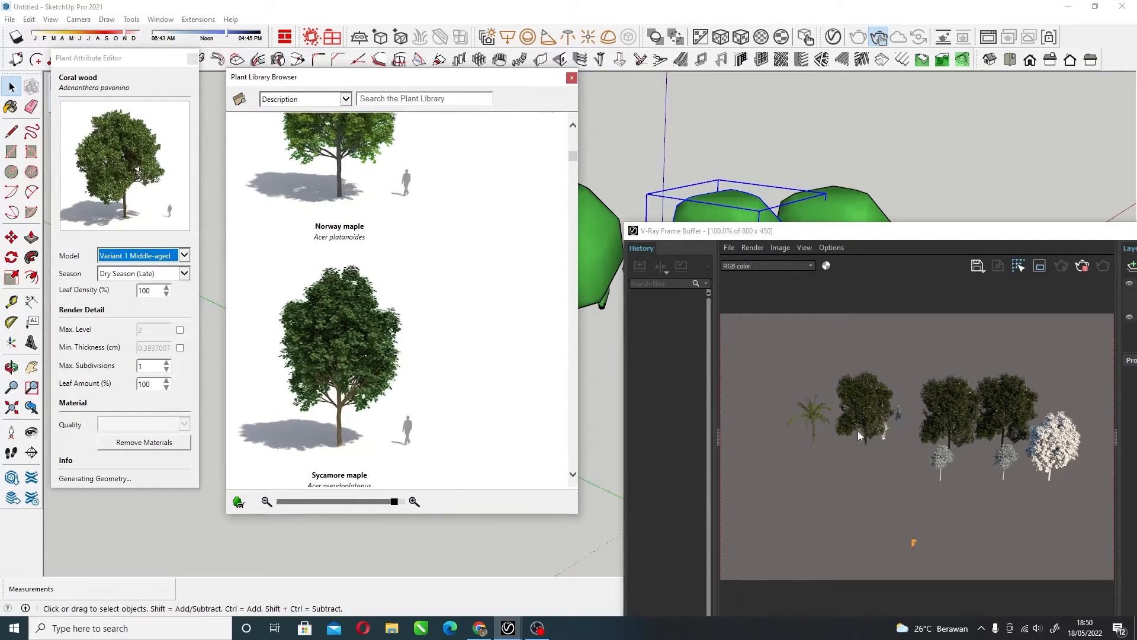
drag(911, 232, 899, 298)
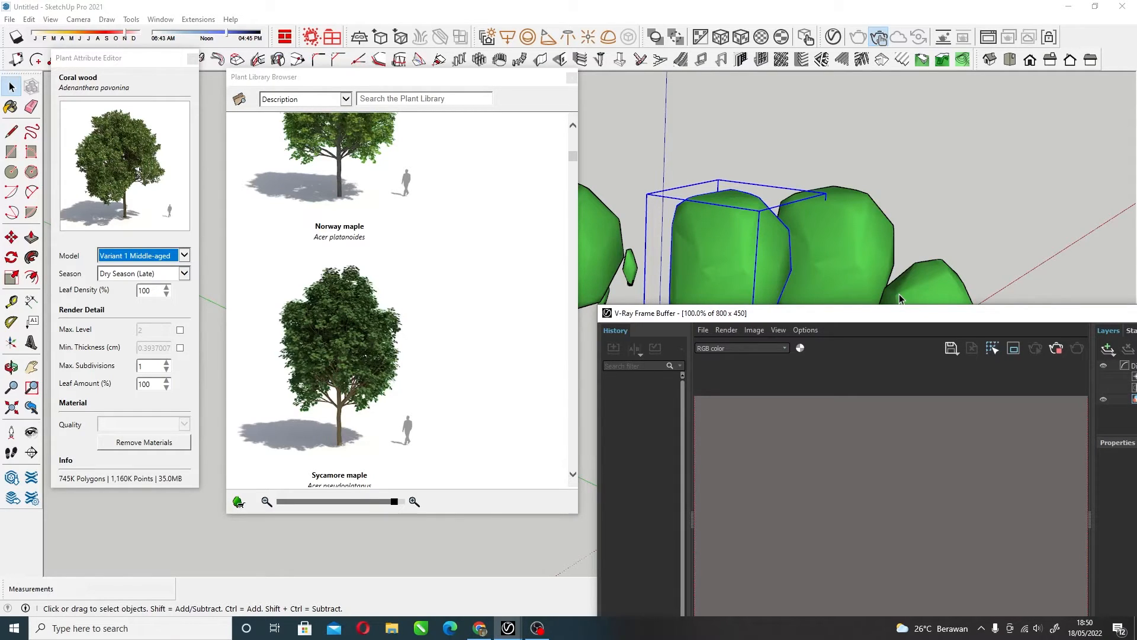
middle_drag(899, 295, 933, 303)
drag(935, 308, 968, 94)
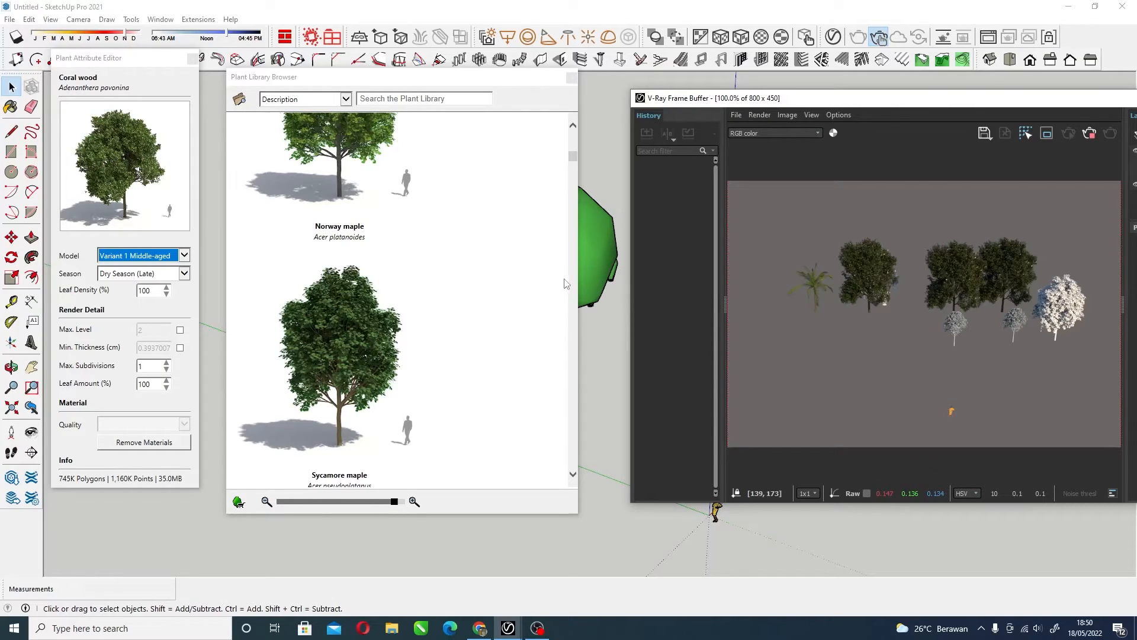
scroll(889, 292, up, 2)
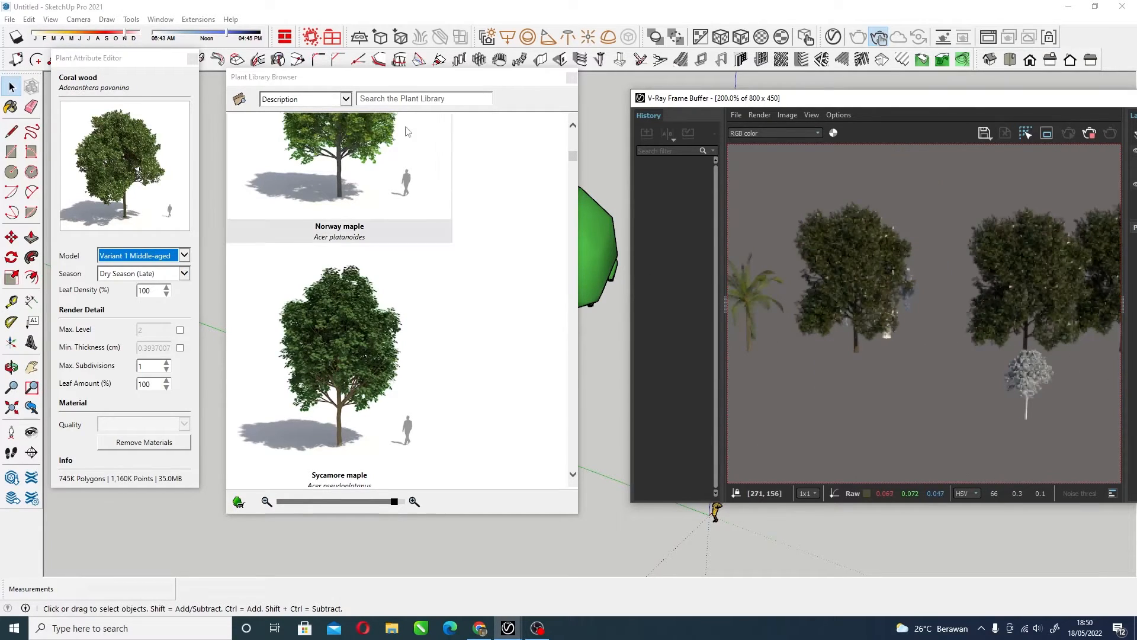
Place the Plant Attribute Editor and the Plant Library Browser side by side, clear of the enlarged render
drag(373, 76, 398, 77)
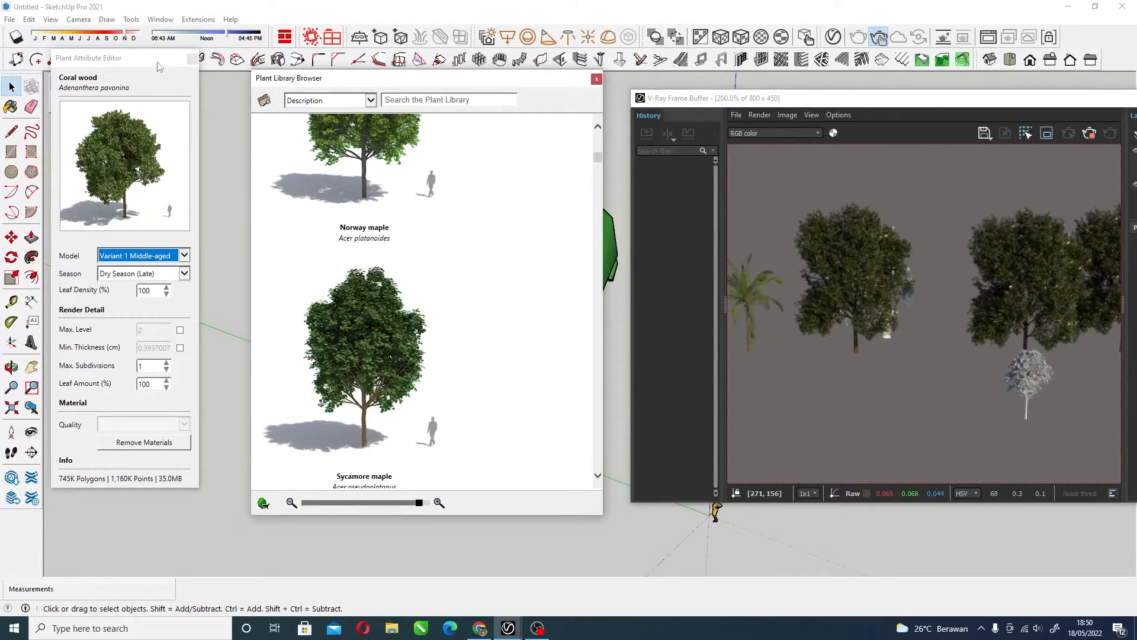
drag(157, 68, 218, 89)
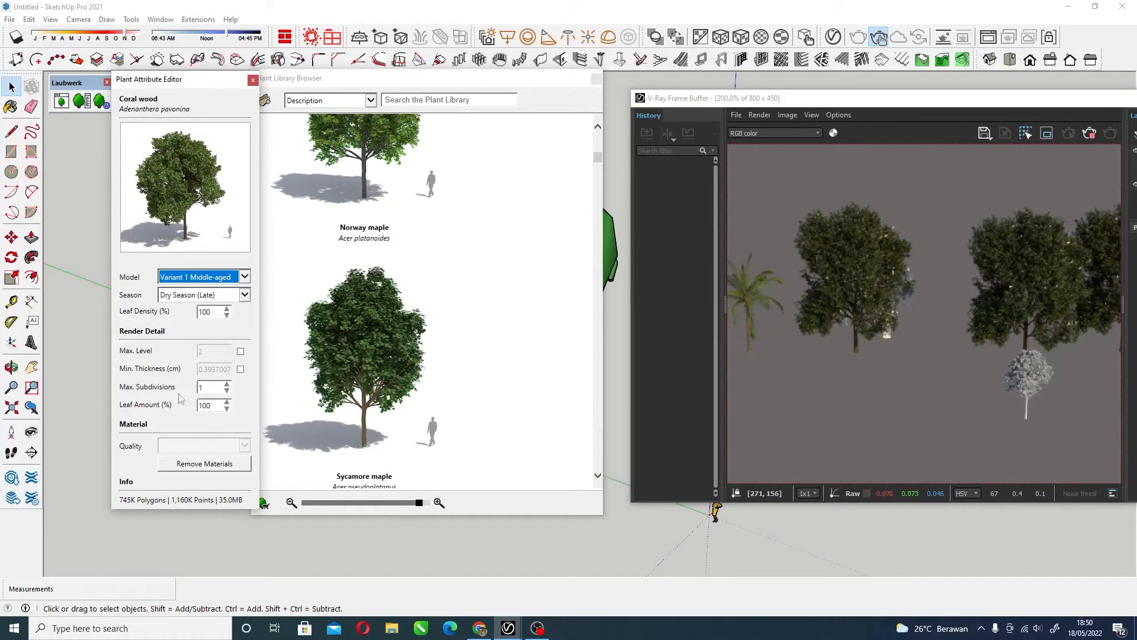
drag(329, 77, 339, 55)
drag(225, 89, 208, 71)
drag(421, 60, 428, 84)
click(192, 73)
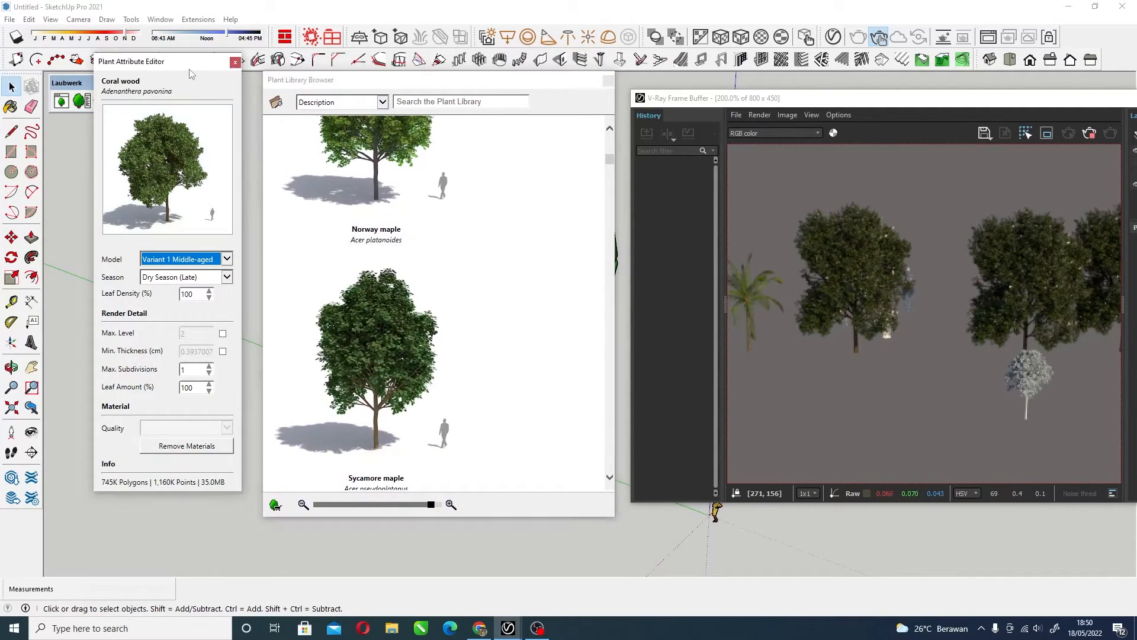
drag(192, 74, 205, 73)
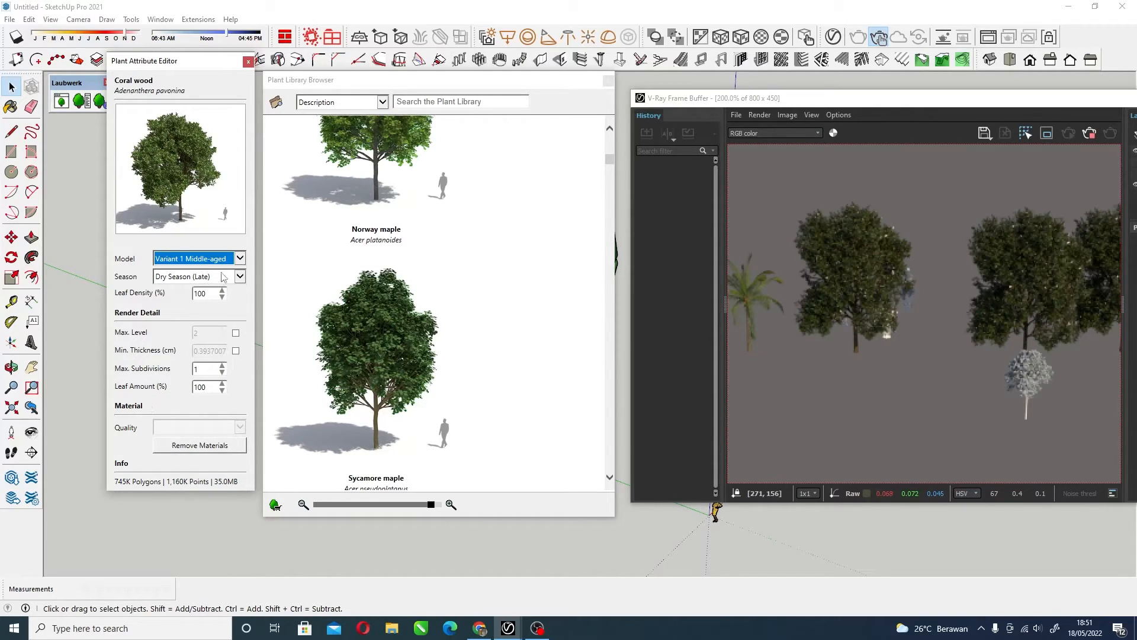
Try Variant 1 Young on the Coral wood, return it to Variant 1 Middle-aged and set the season to Wet Season (Early)
click(241, 258)
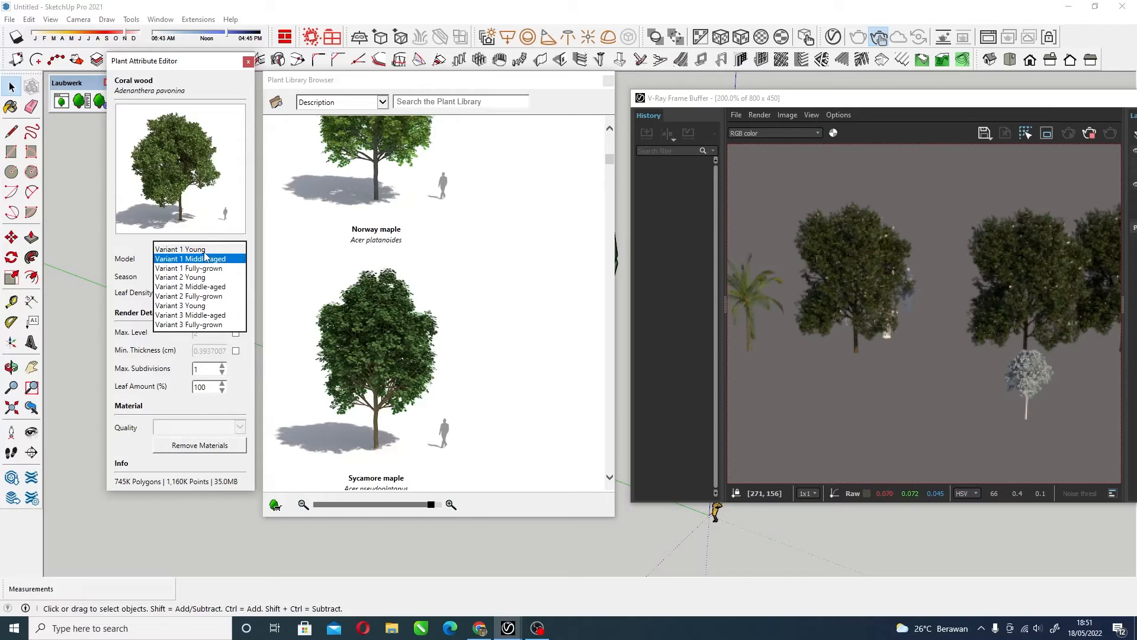
click(246, 249)
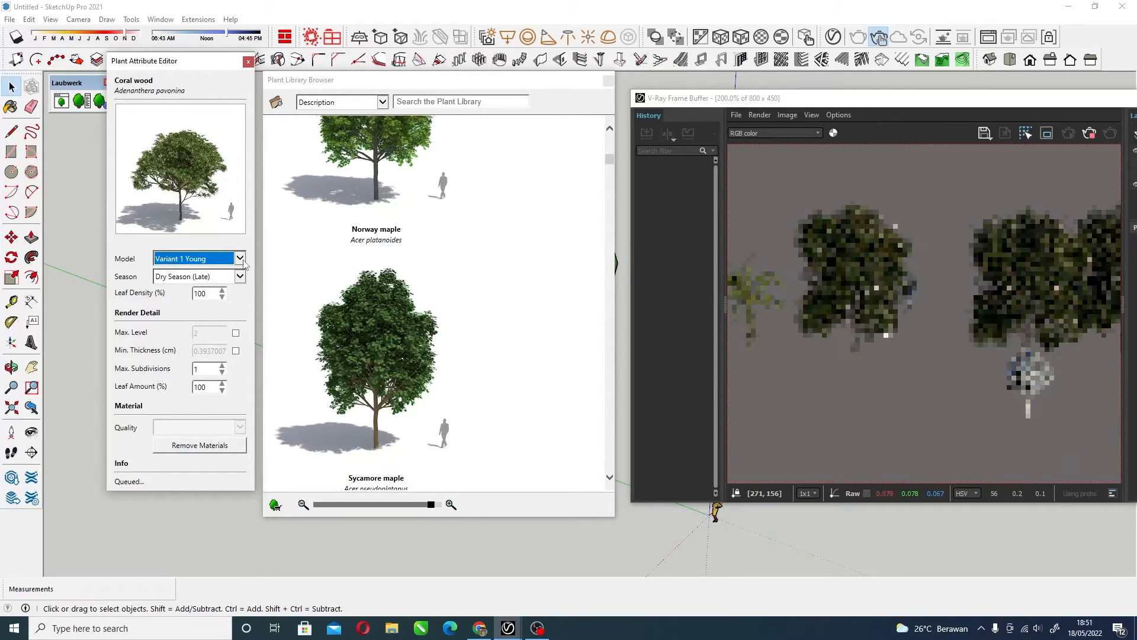
click(242, 260)
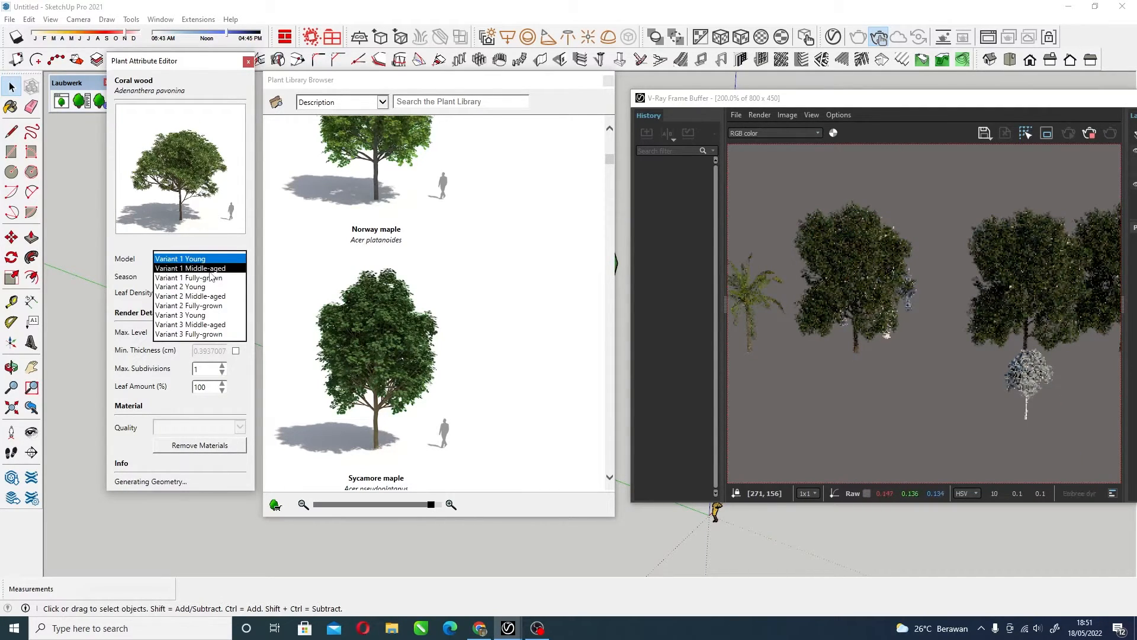
click(208, 269)
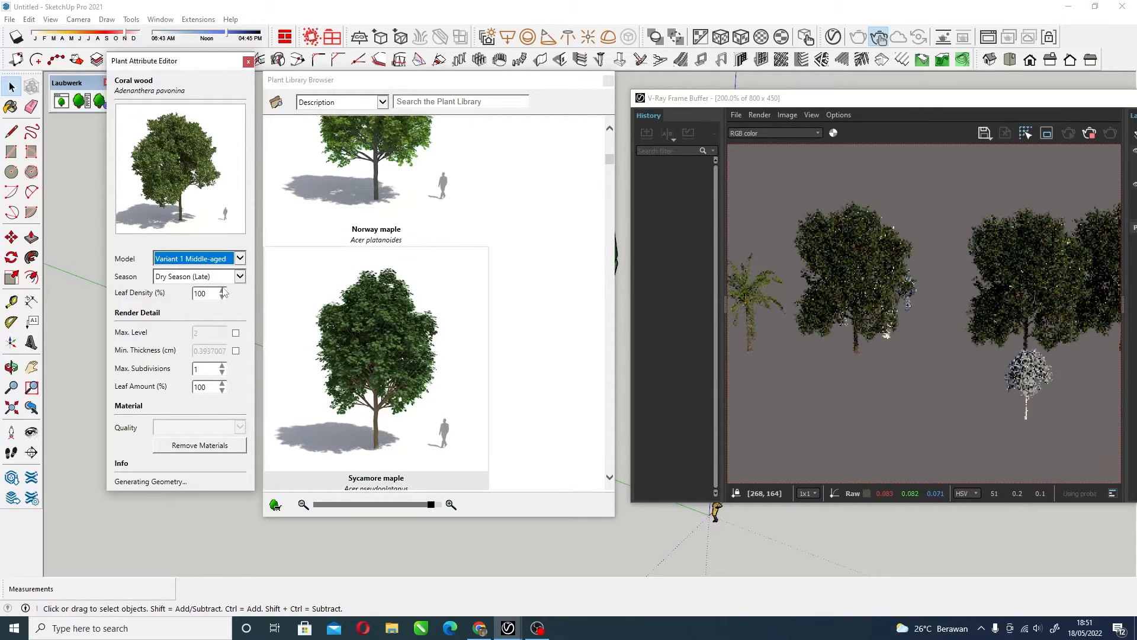
click(239, 277)
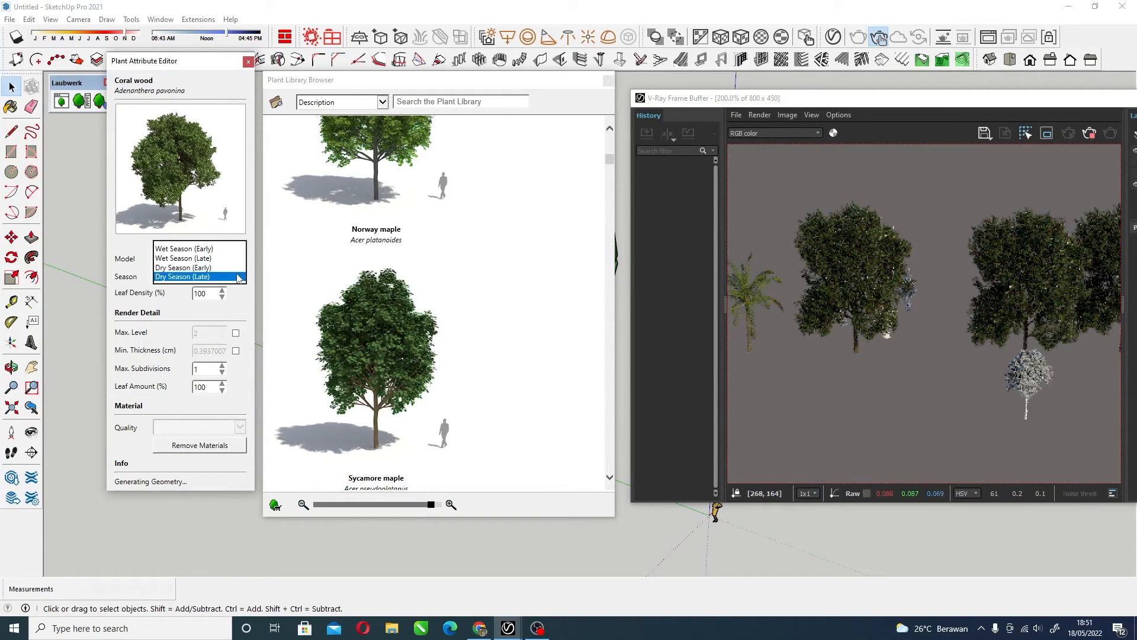
click(185, 249)
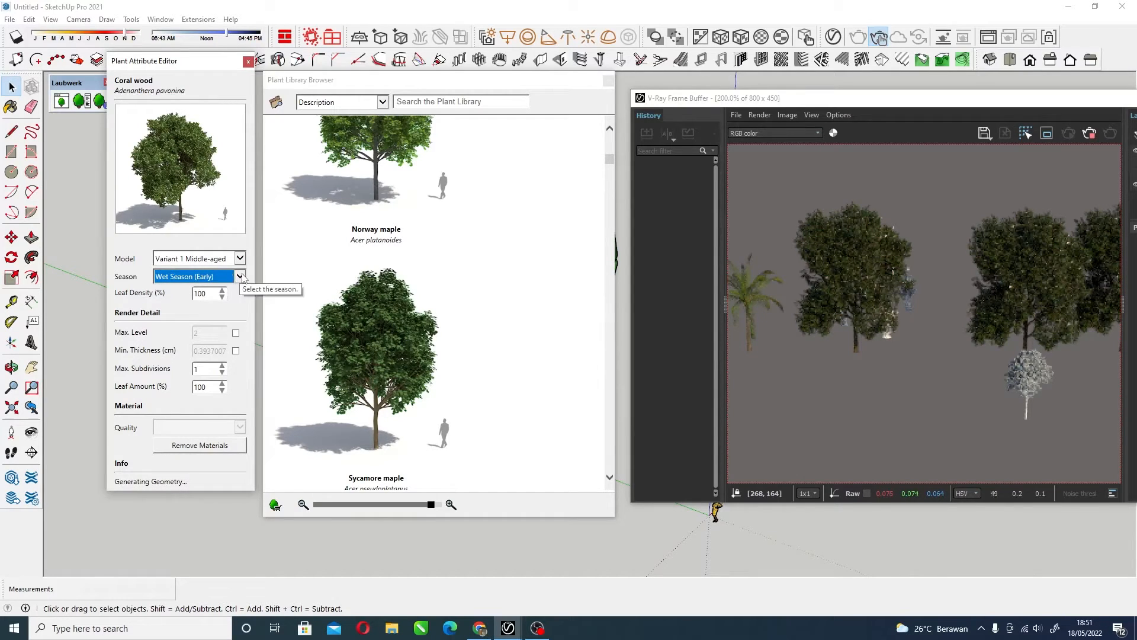
Select the small Sugar maple in front of the Coral woods and place the frame buffer fully in view
click(983, 105)
mouse_move(892, 101)
mouse_down()
mouse_move(758, 82)
mouse_move(642, 401)
mouse_move(942, 361)
mouse_move(918, 369)
mouse_up()
click(843, 344)
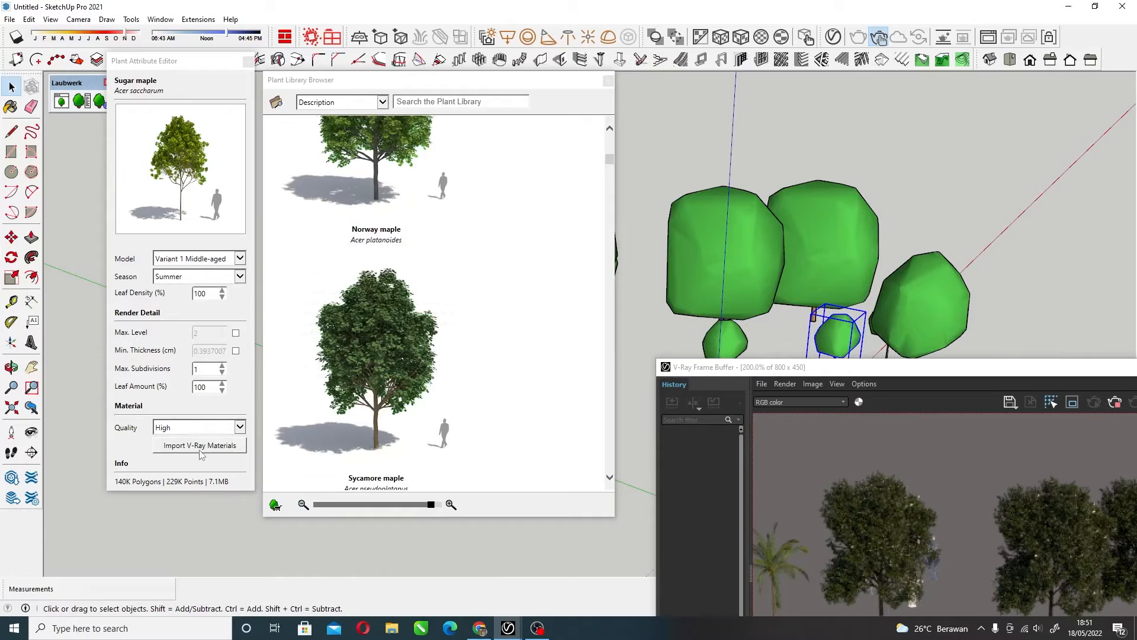
mouse_move(932, 367)
mouse_down()
mouse_move(998, 352)
mouse_move(885, 78)
mouse_move(839, 86)
mouse_move(563, 213)
mouse_move(533, 269)
mouse_up()
scroll(413, 253, down, 3)
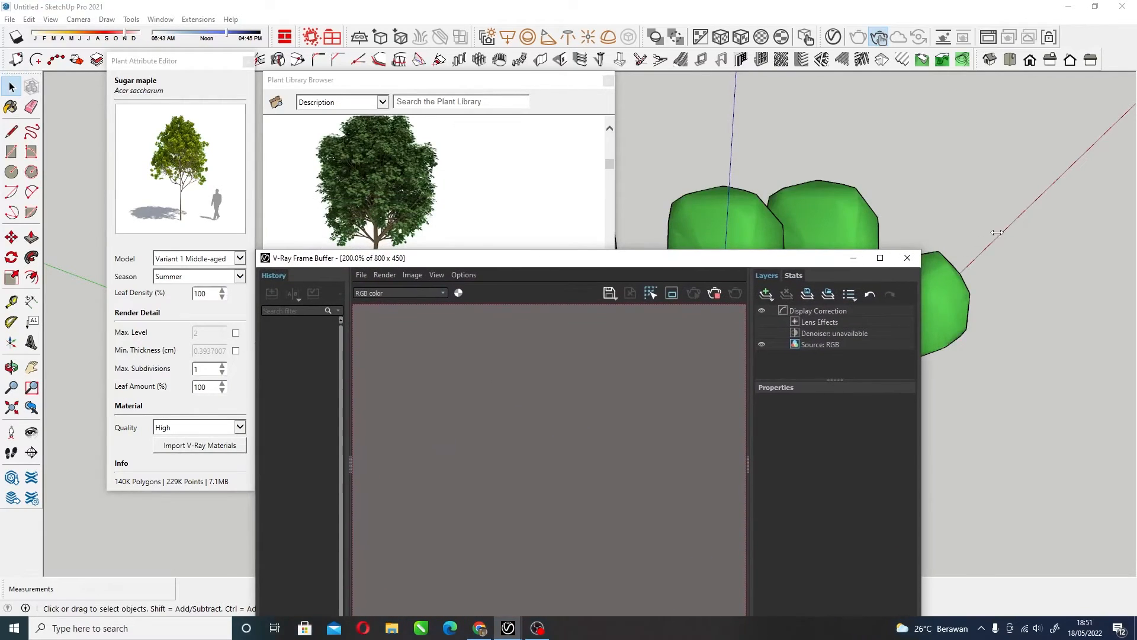
middle_drag(1031, 207, 983, 237)
drag(792, 261, 1059, 157)
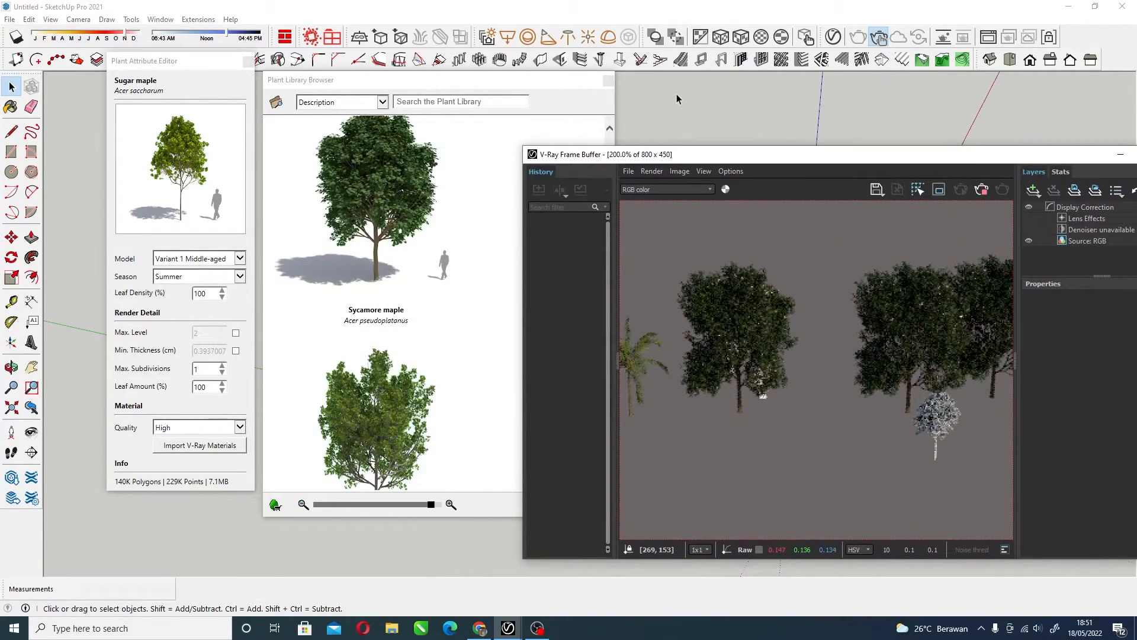
Close the Plant Library Browser and bring the white-rendered maples into view in the frame buffer beside the attribute editor
click(608, 81)
middle_drag(416, 374, 180, 395)
click(32, 367)
drag(323, 341, 120, 318)
drag(485, 321, 258, 310)
scroll(325, 289, up, 4)
mouse_move(351, 259)
mouse_down()
mouse_move(388, 247)
mouse_move(551, 254)
mouse_up()
drag(921, 169, 819, 116)
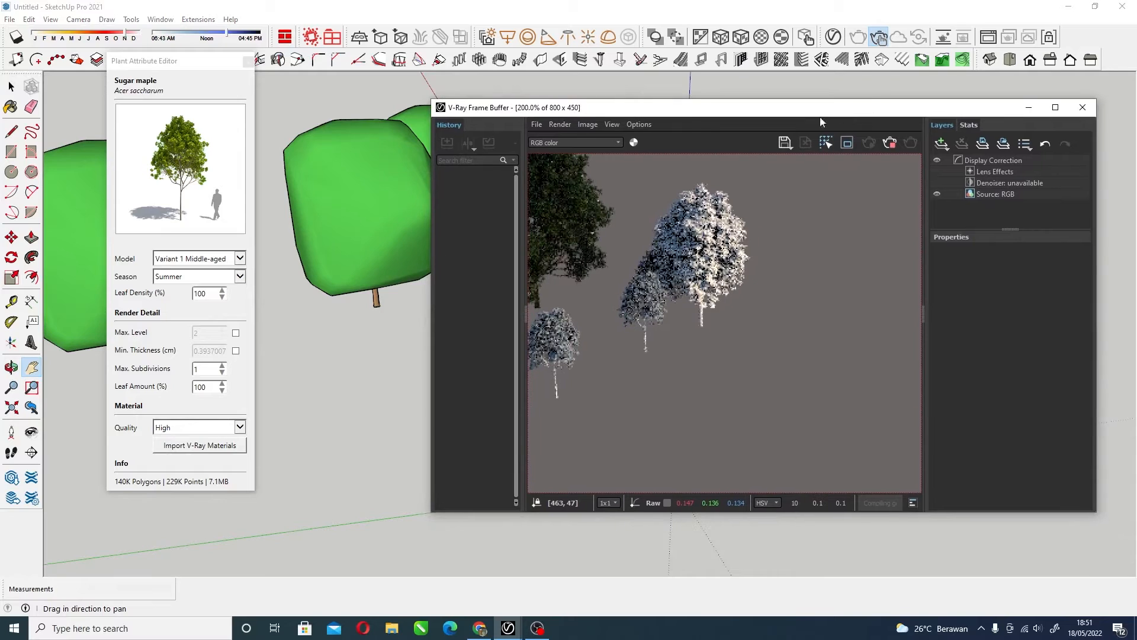
Import the Sugar maple's V-Ray materials at High quality, remove them and import them again
click(226, 446)
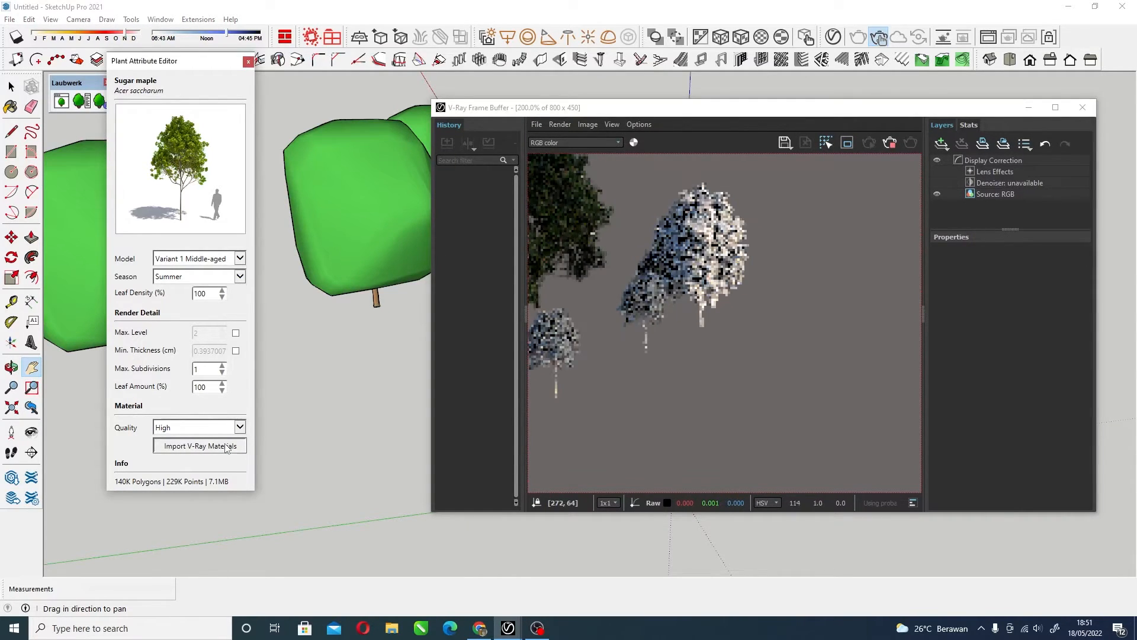
click(226, 446)
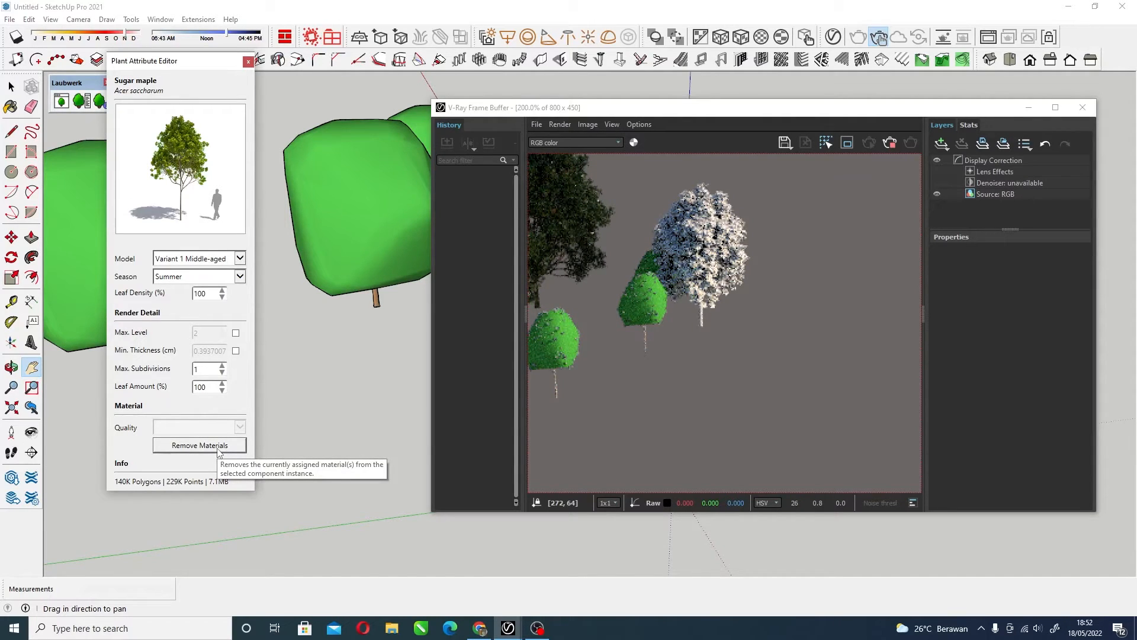
click(218, 450)
click(228, 303)
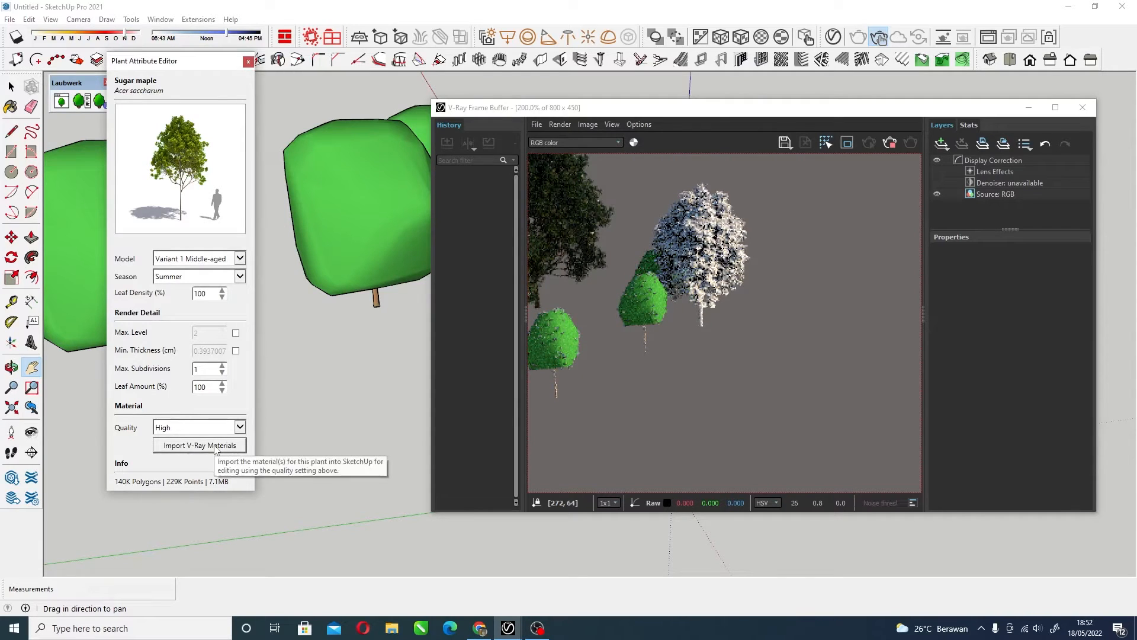
click(214, 450)
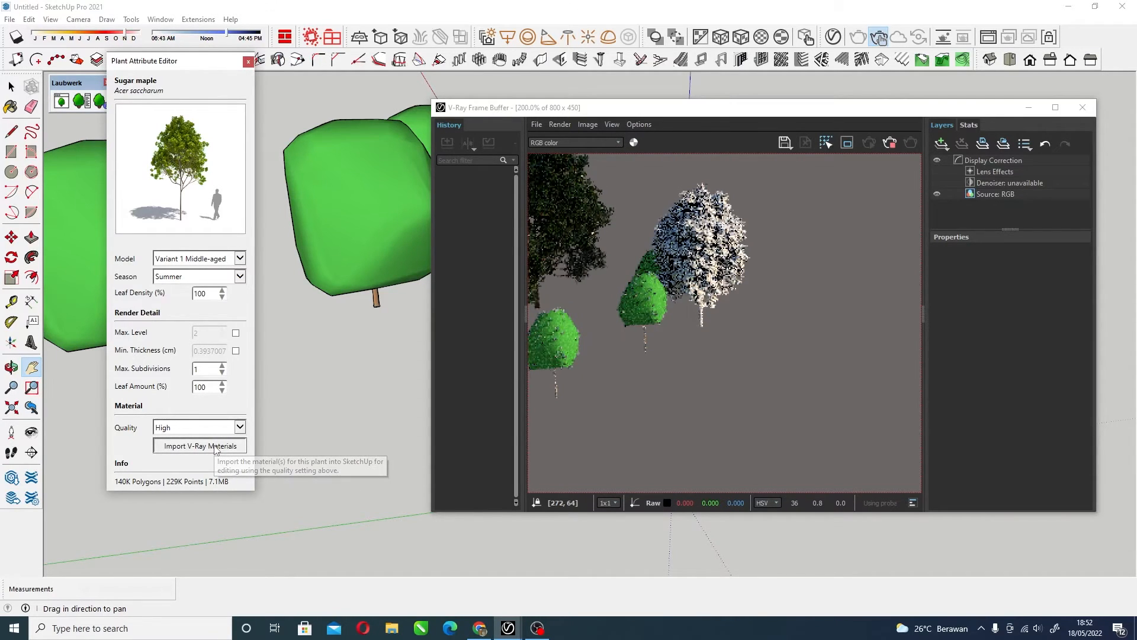
Set the Sugar maple's model to Variant 1 Fully-grown with the Summer season
click(239, 259)
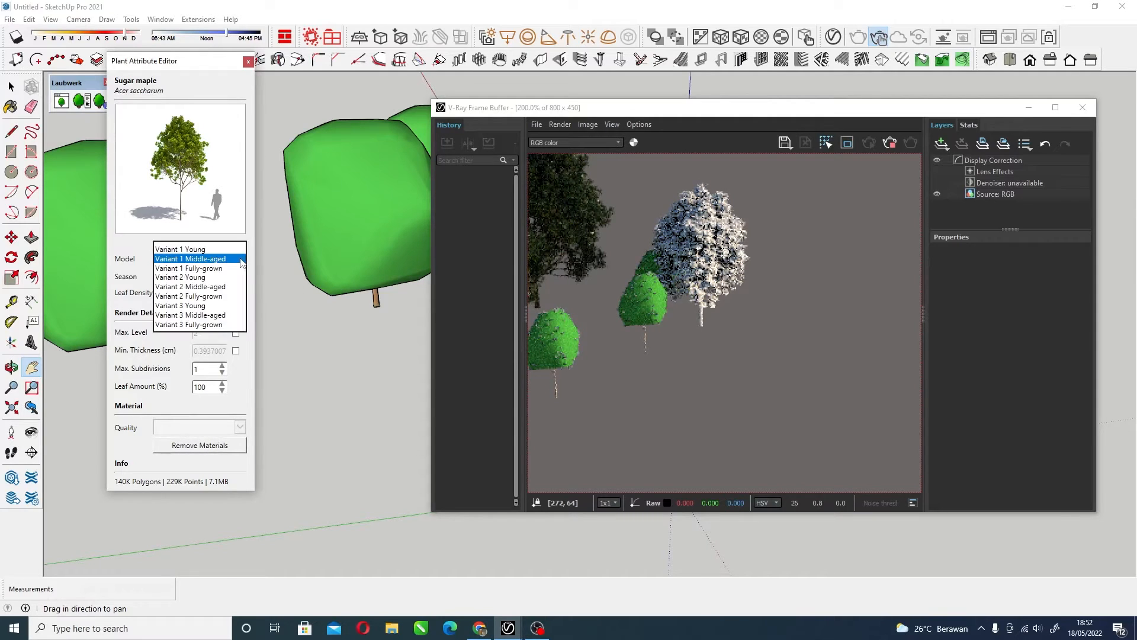
click(214, 269)
click(215, 276)
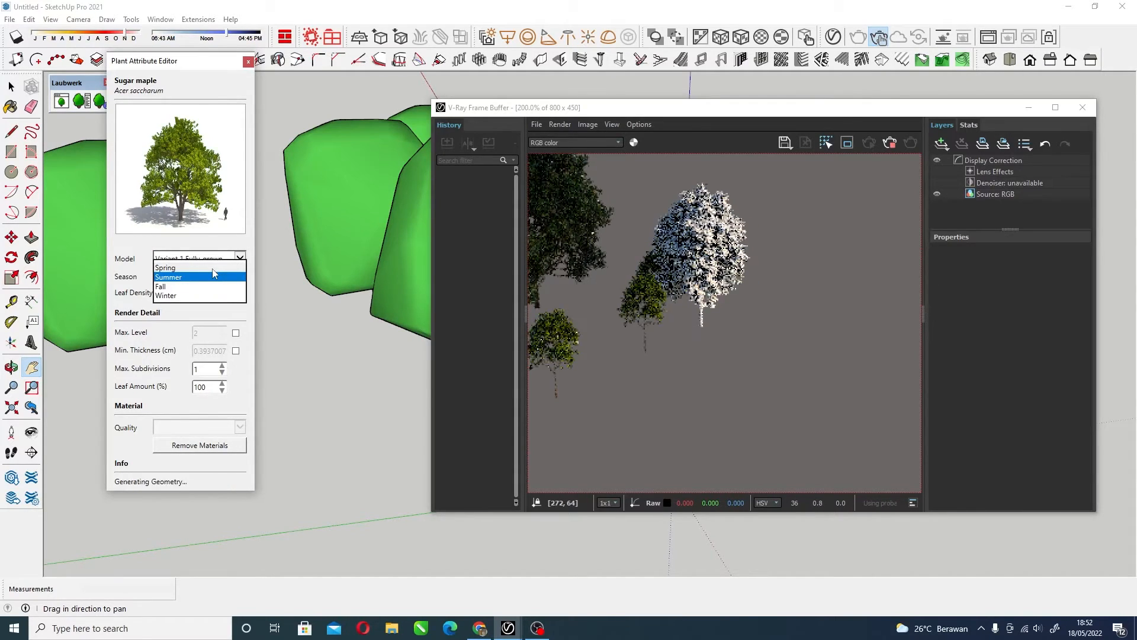
click(212, 276)
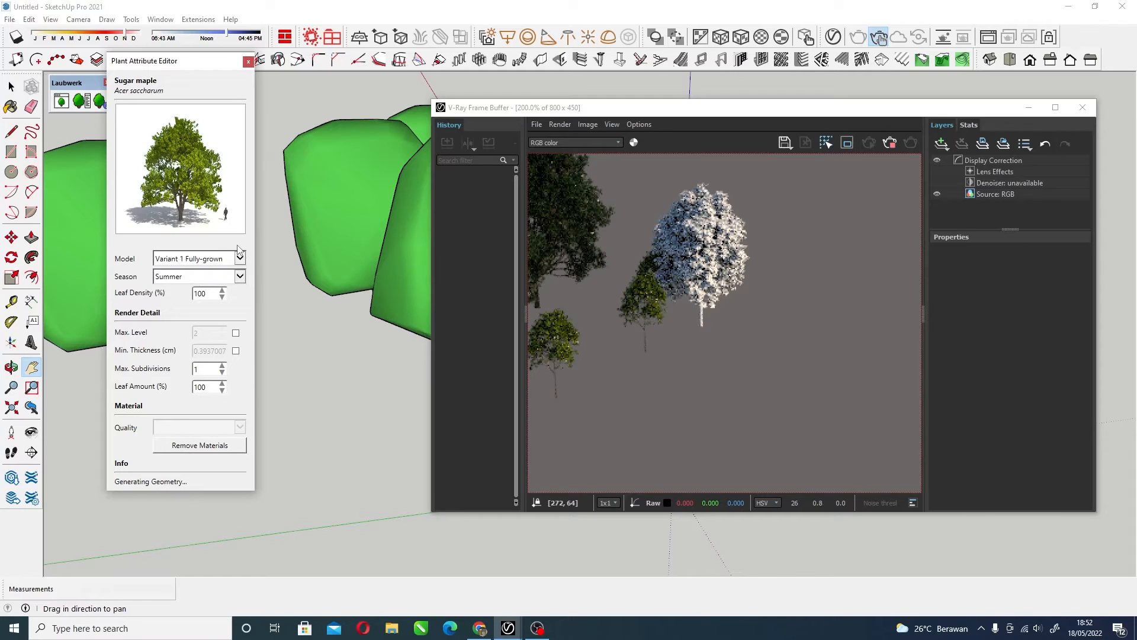
Try the Spring, Fall and Winter seasons on the Sugar maple and settle on Fall
click(240, 276)
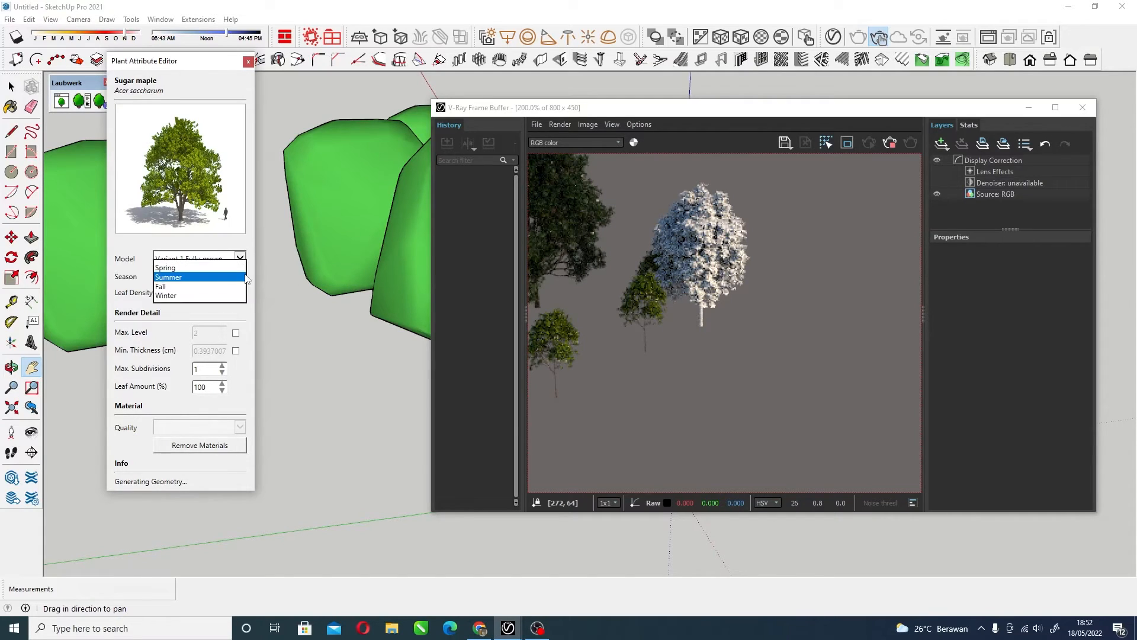
click(168, 269)
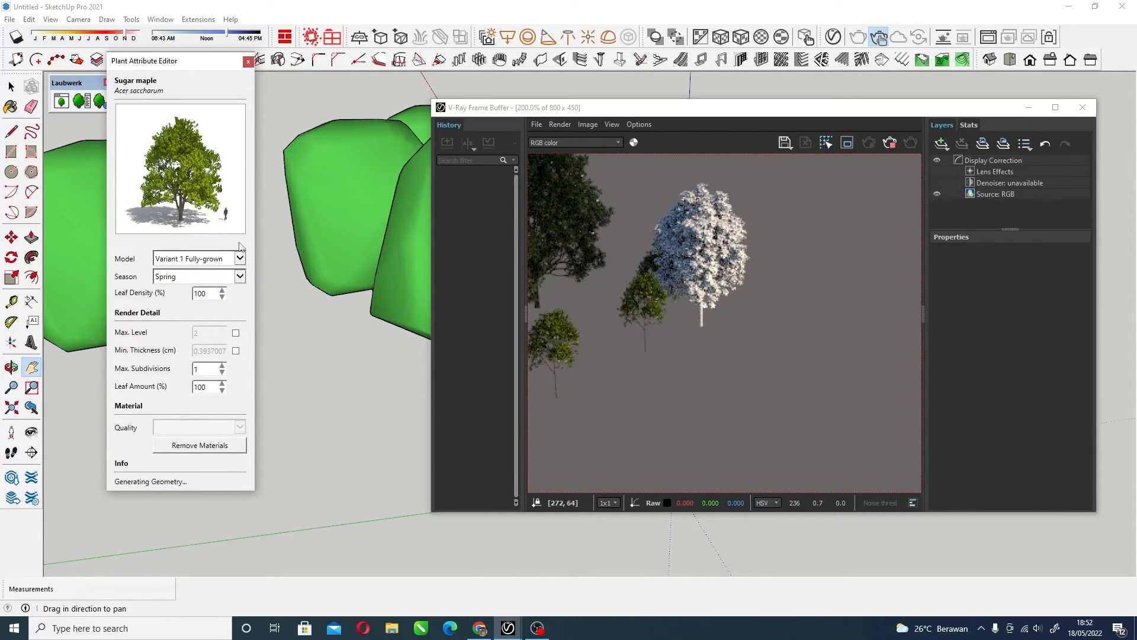
click(240, 281)
click(175, 299)
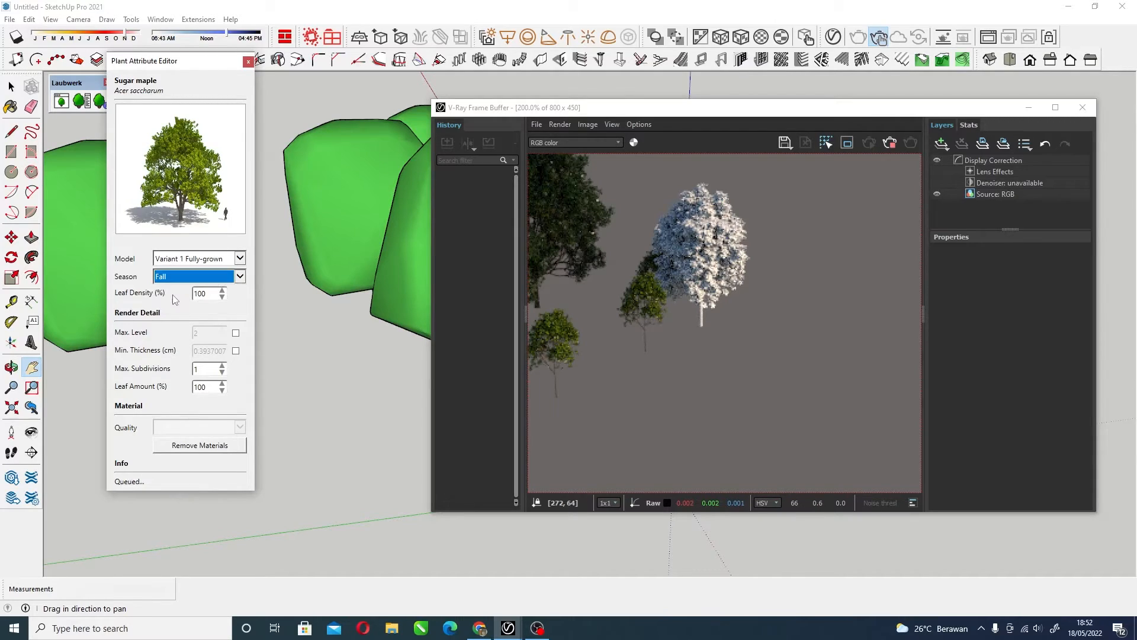
scroll(242, 279, down, 1)
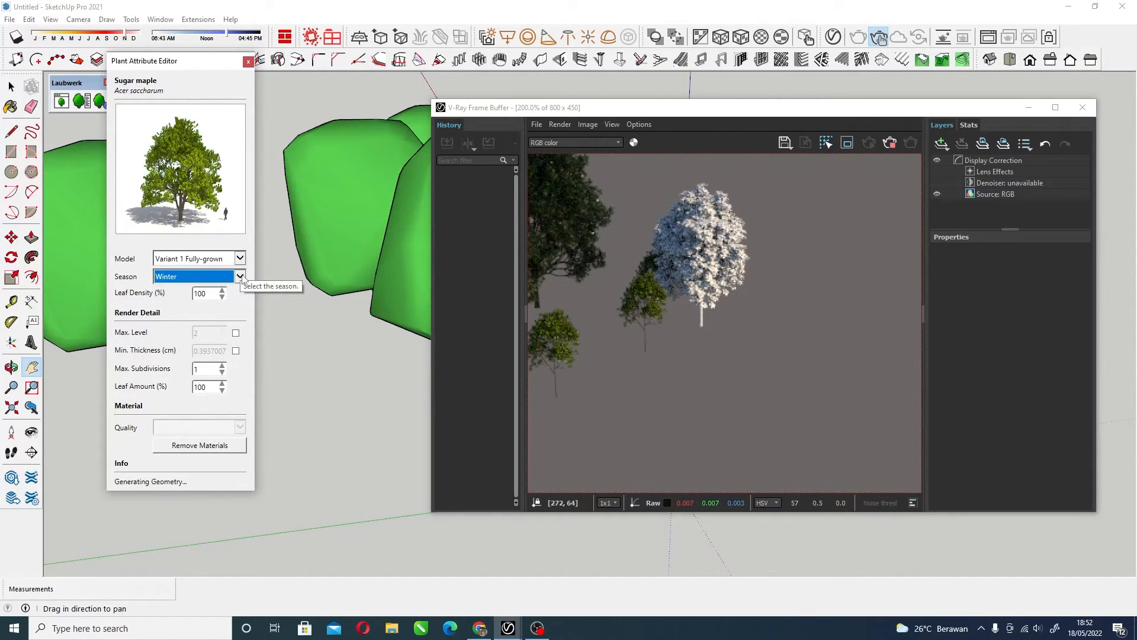
click(242, 280)
click(179, 268)
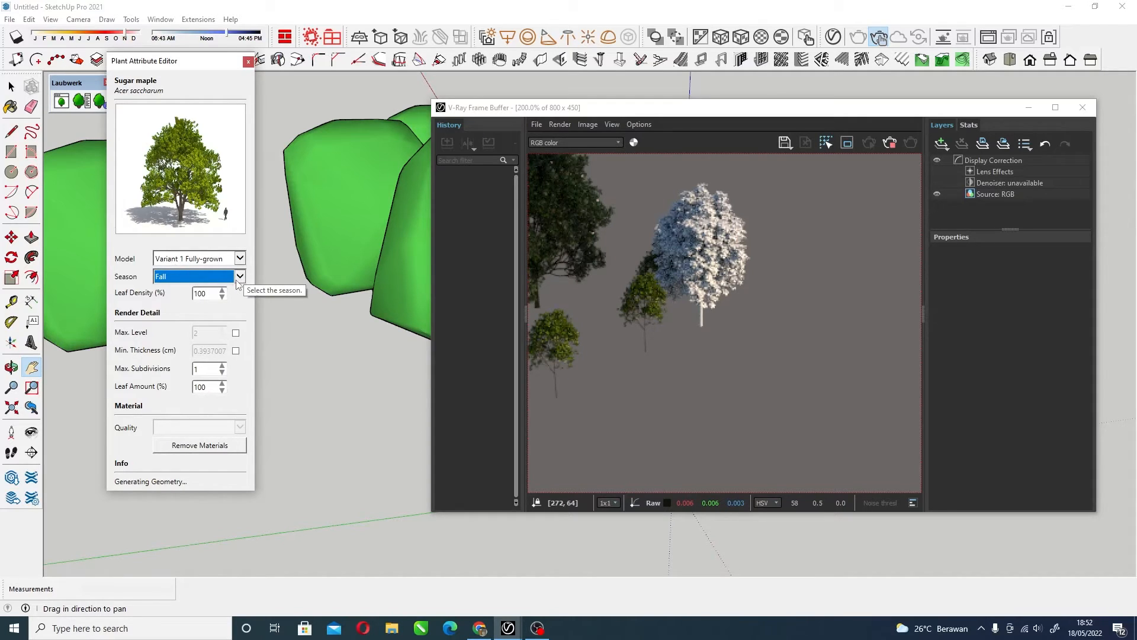
Set the Sugar maple's season to Summer and reframe the group of trees in the interactive render
click(239, 276)
click(179, 267)
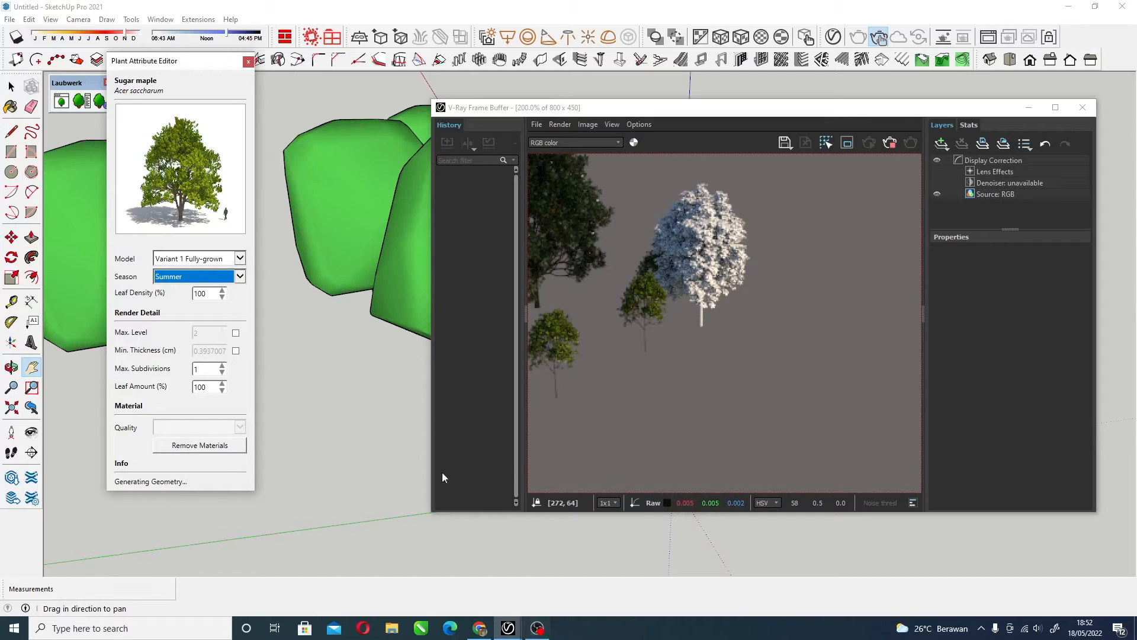
mouse_move(353, 375)
middle_down()
mouse_move(363, 375)
mouse_move(348, 363)
mouse_move(359, 368)
middle_up()
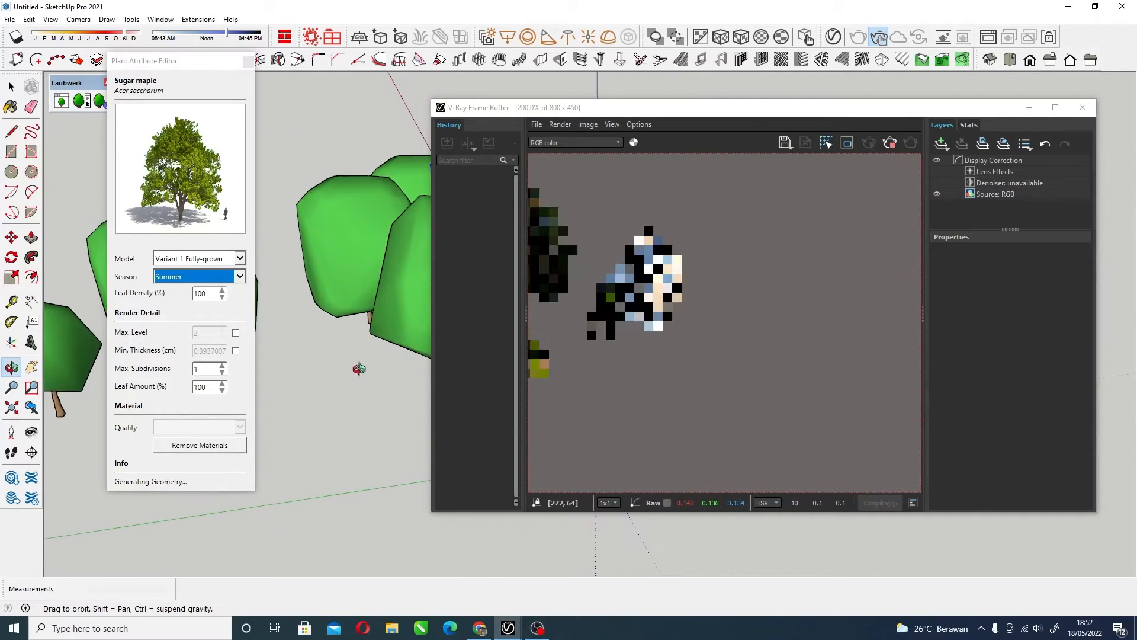
click(537, 628)
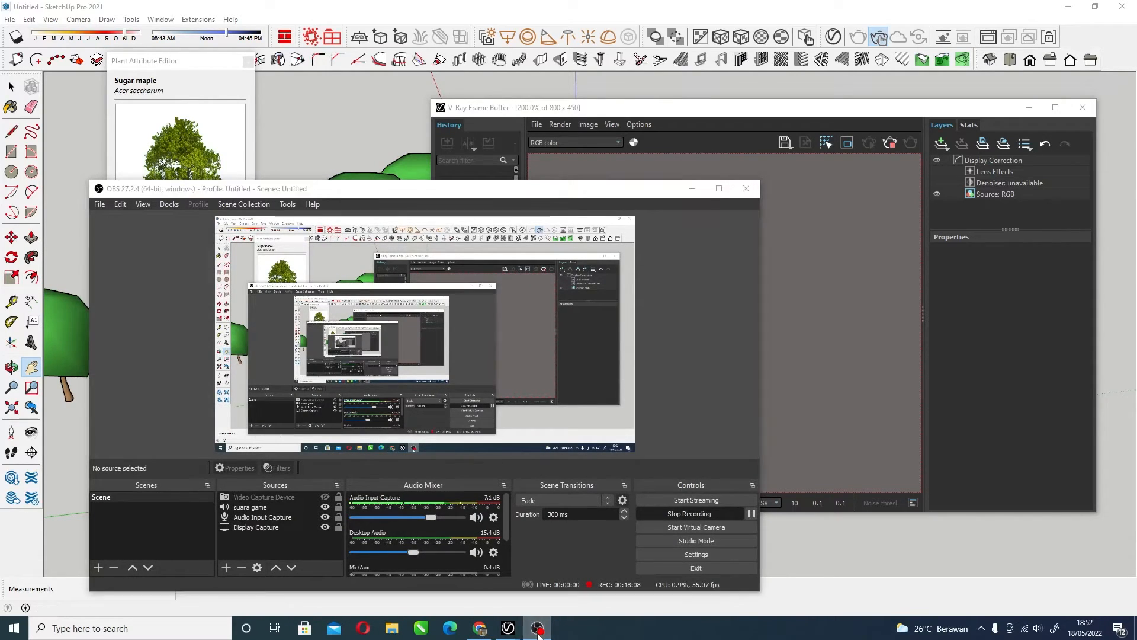
click(538, 630)
mouse_move(355, 325)
mouse_down()
mouse_move(351, 347)
mouse_move(589, 350)
mouse_up()
mouse_move(375, 349)
mouse_down()
mouse_move(329, 360)
mouse_move(371, 366)
mouse_move(338, 362)
mouse_up()
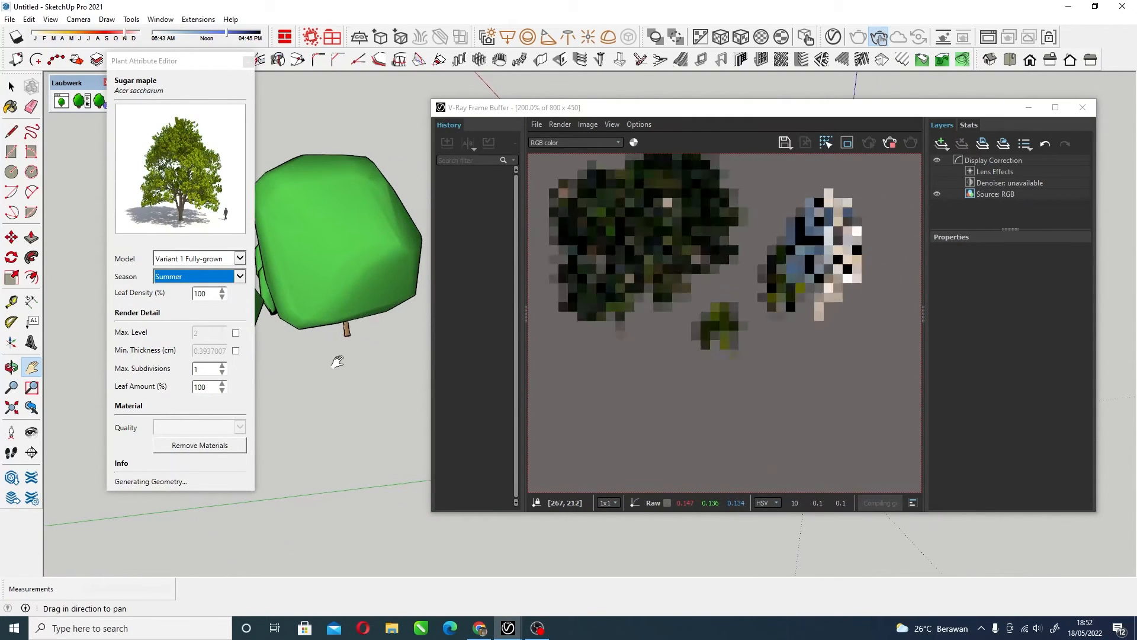
mouse_move(629, 111)
mouse_down()
mouse_move(859, 123)
mouse_move(907, 96)
mouse_move(717, 94)
mouse_up()
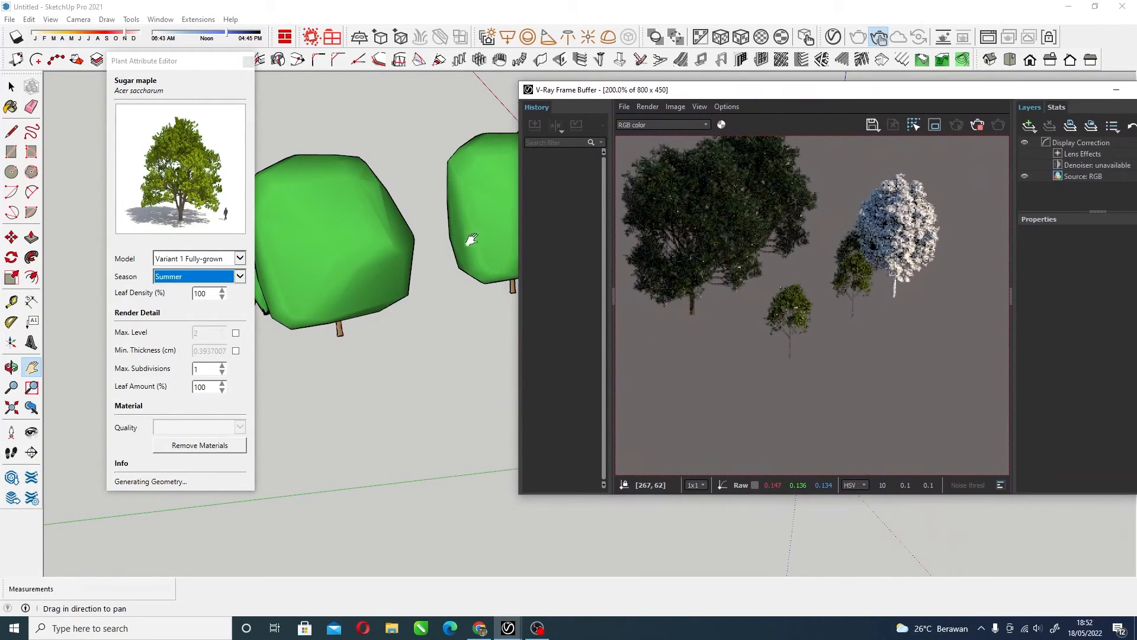
mouse_move(437, 310)
mouse_down()
mouse_move(419, 369)
mouse_move(412, 325)
mouse_move(421, 302)
mouse_move(424, 321)
mouse_move(401, 317)
mouse_up()
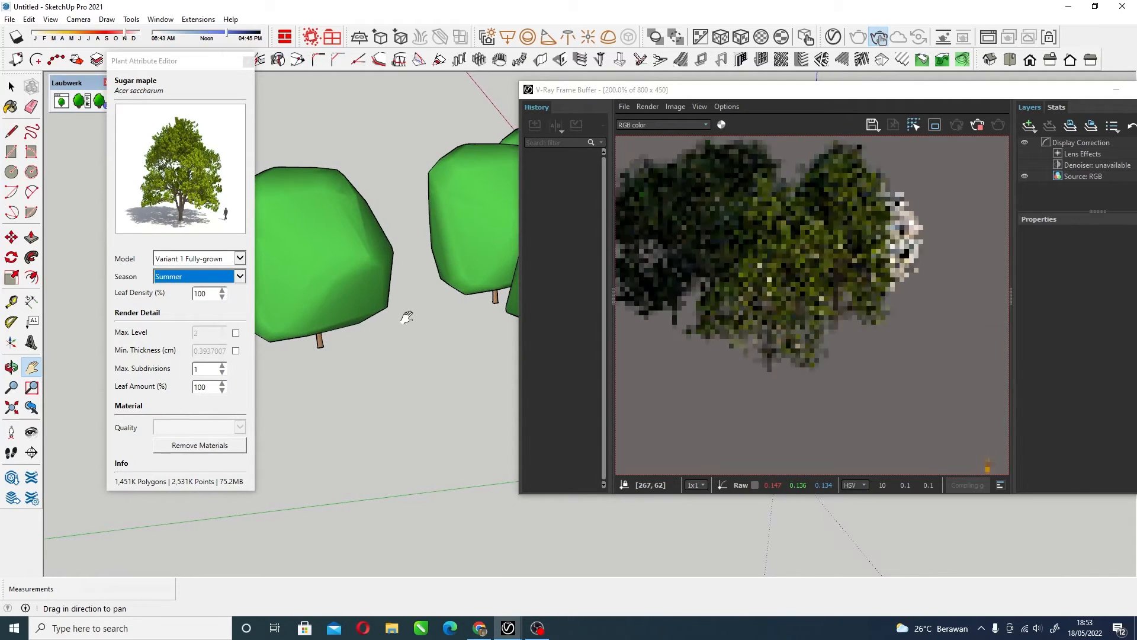
Move the frame buffer aside to uncover the trees in the model and deselect the Sugar maple
drag(754, 95, 785, 94)
mouse_move(854, 89)
mouse_down()
mouse_move(620, 97)
mouse_move(570, 70)
mouse_up()
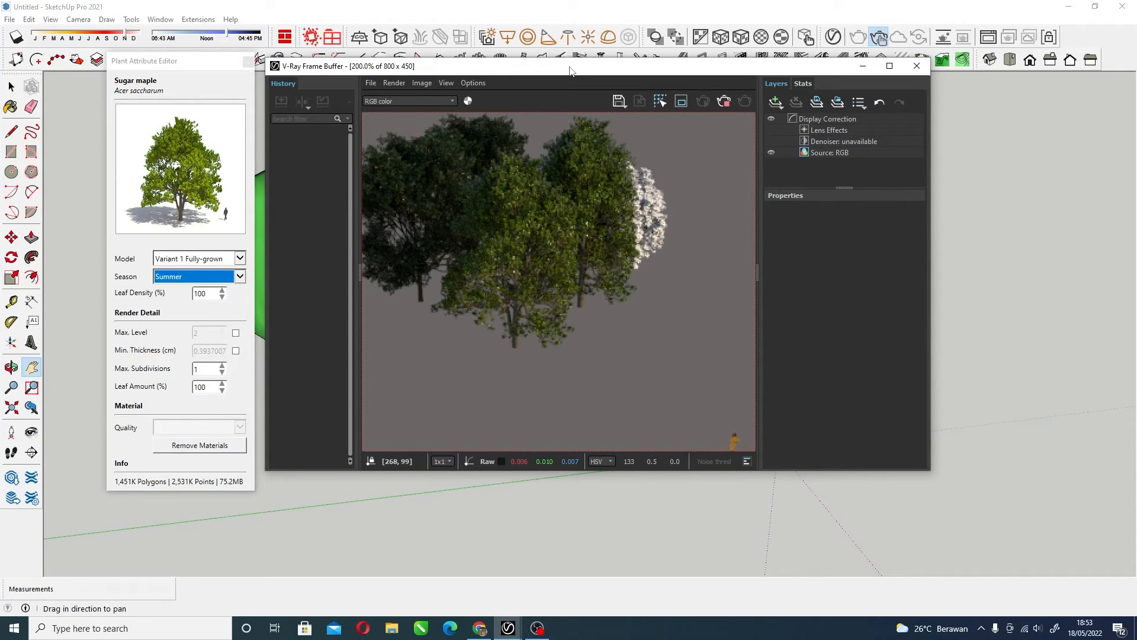
drag(570, 69, 880, 222)
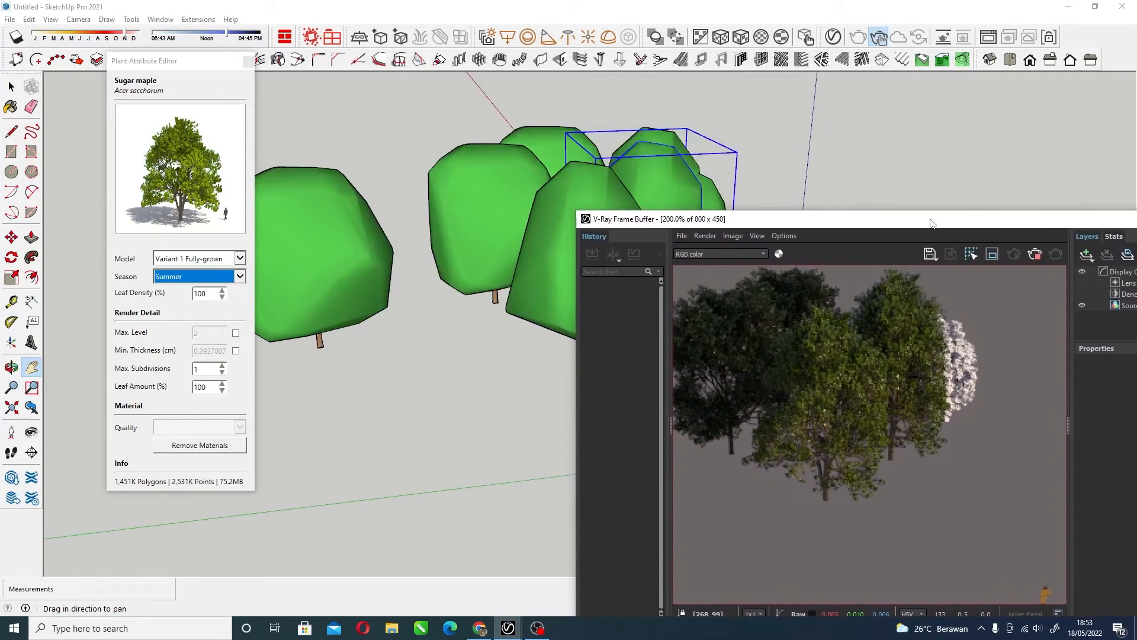
click(10, 86)
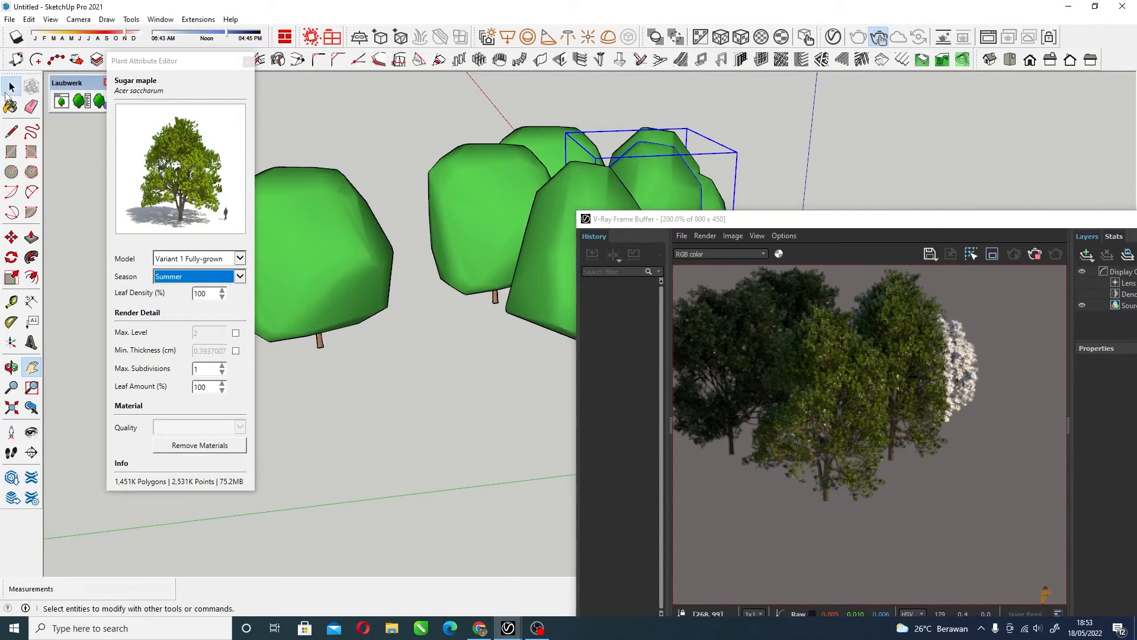
click(657, 159)
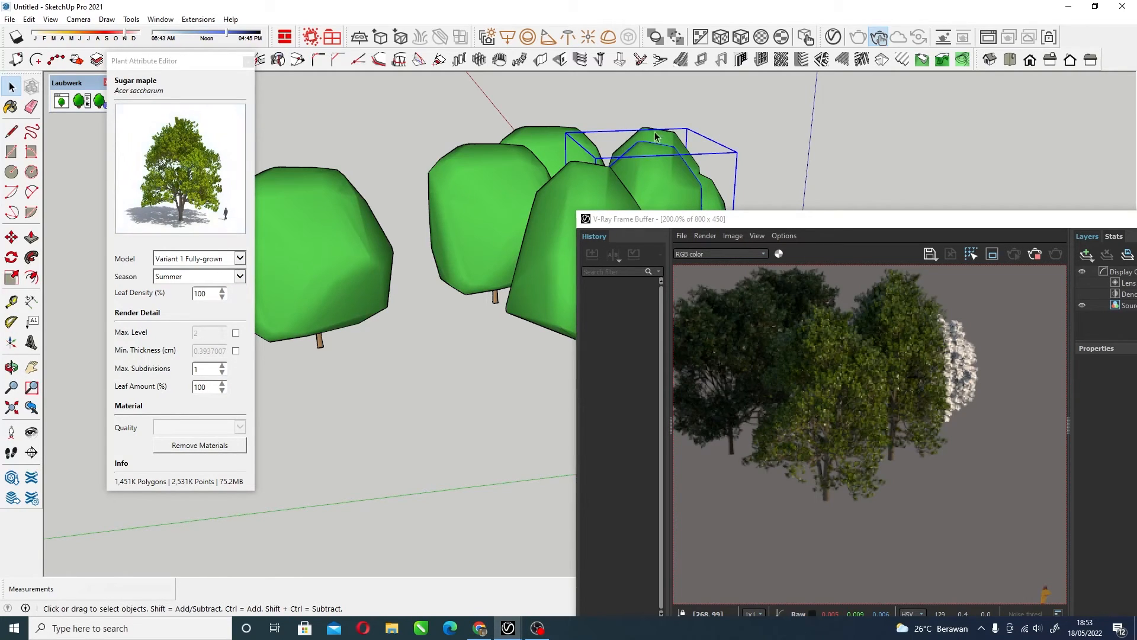
click(758, 131)
drag(805, 220, 704, 80)
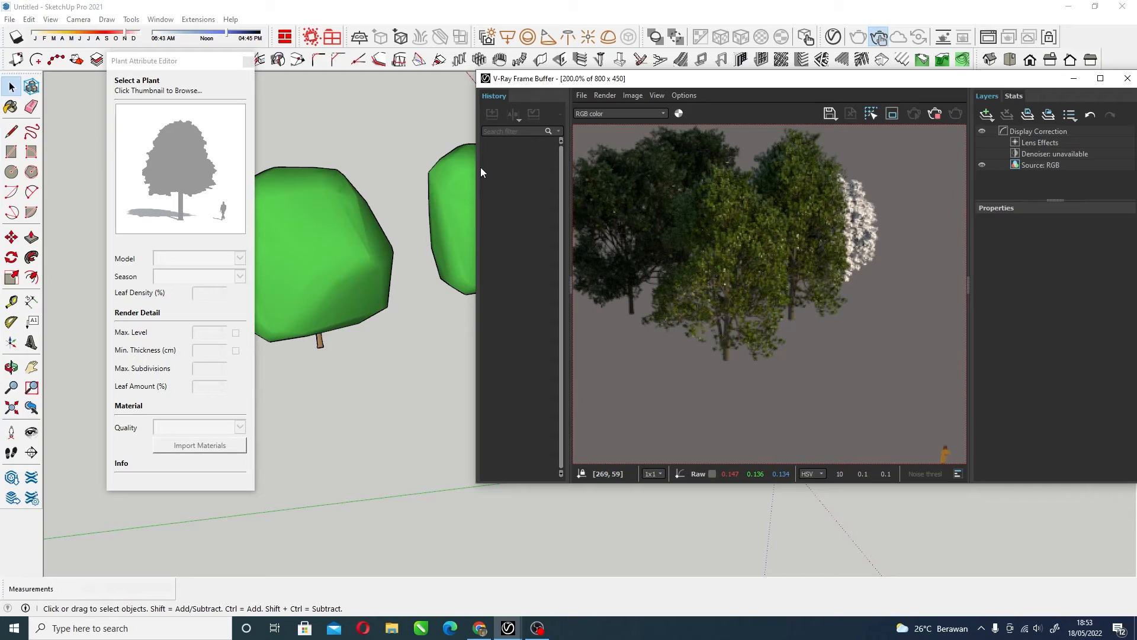
Stop the interactive render and place the frame buffer beside the Plant Attribute Editor
click(189, 58)
drag(746, 83, 722, 123)
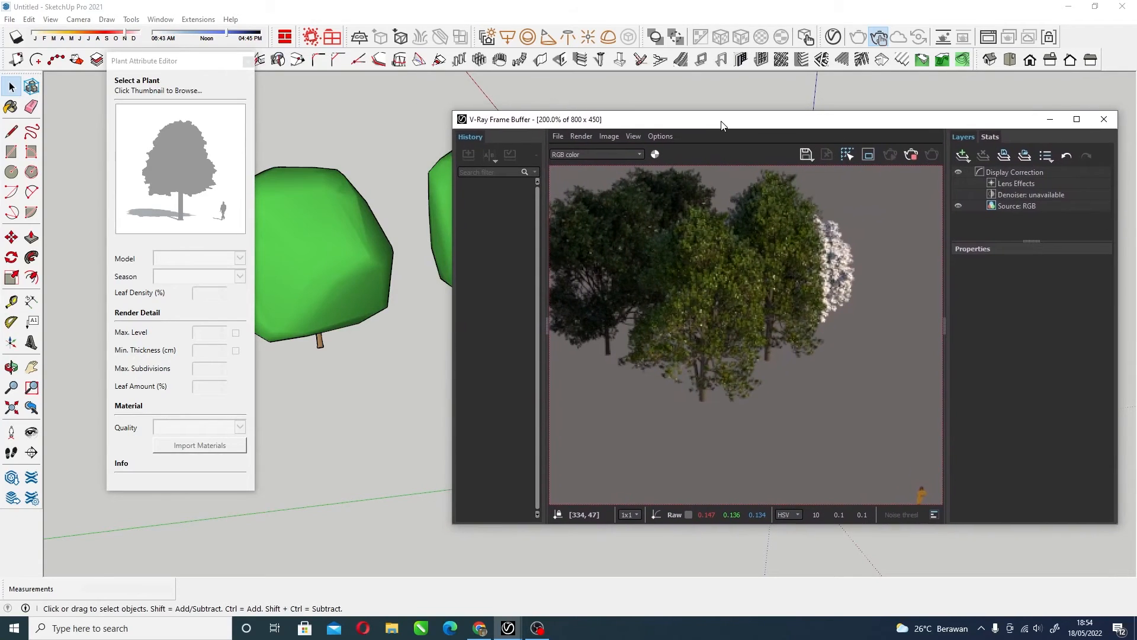
click(914, 155)
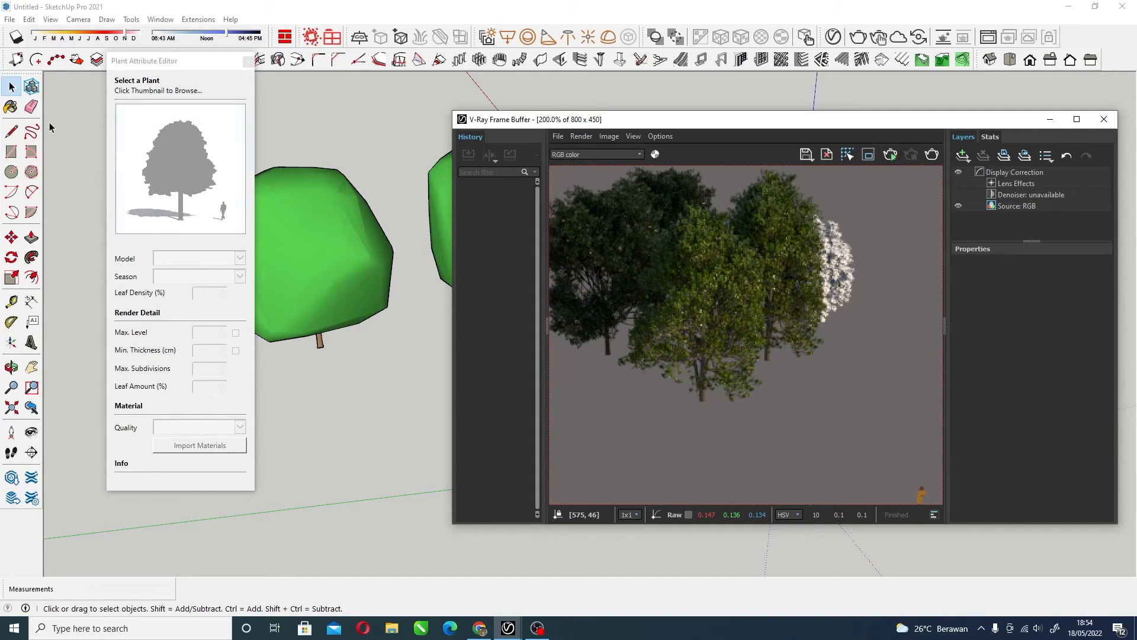
drag(209, 62, 205, 61)
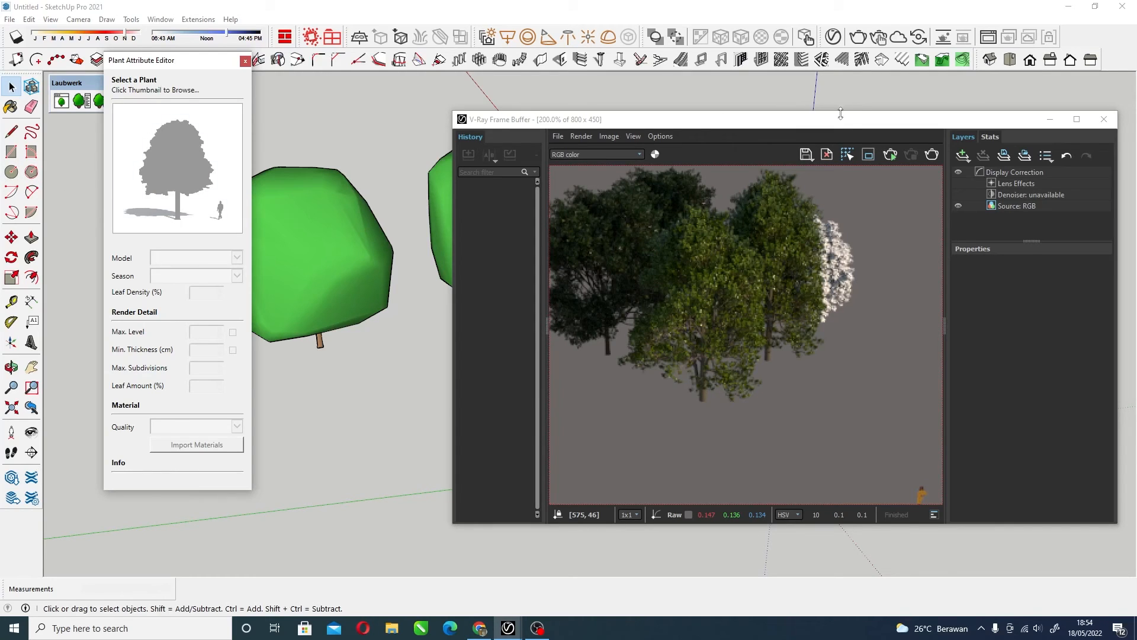
drag(847, 122, 681, 116)
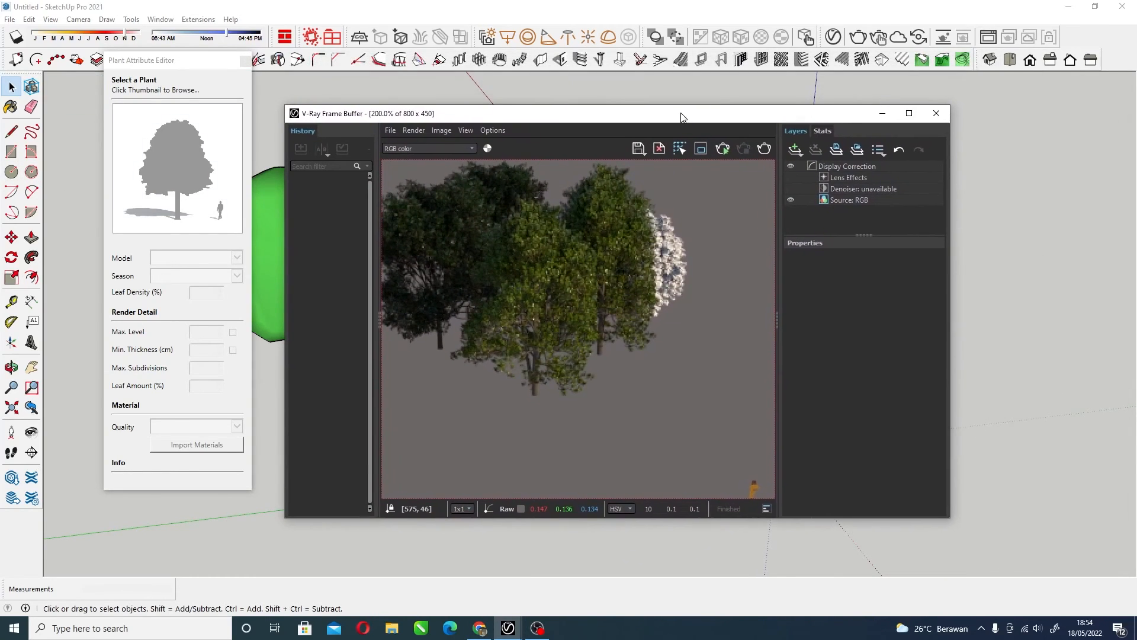